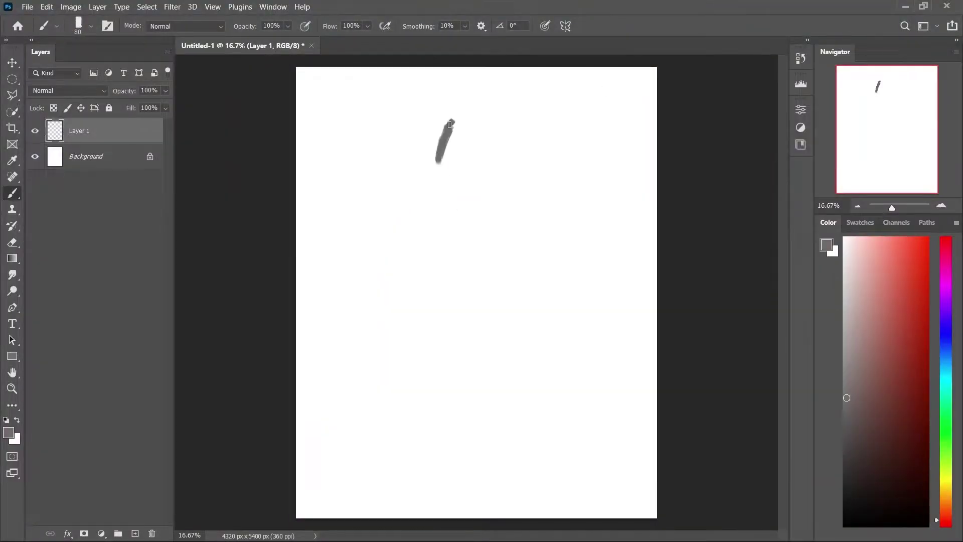
# Sketch a grey arch over the head and a thick left side, erasing the arch's right leg.
pyautogui.moveTo(450, 125); pyautogui.dragTo(527, 162)
pyautogui.press(']')
pyautogui.press(']')
pyautogui.press(']')
pyautogui.moveTo(448, 87); pyautogui.dragTo(421, 177)
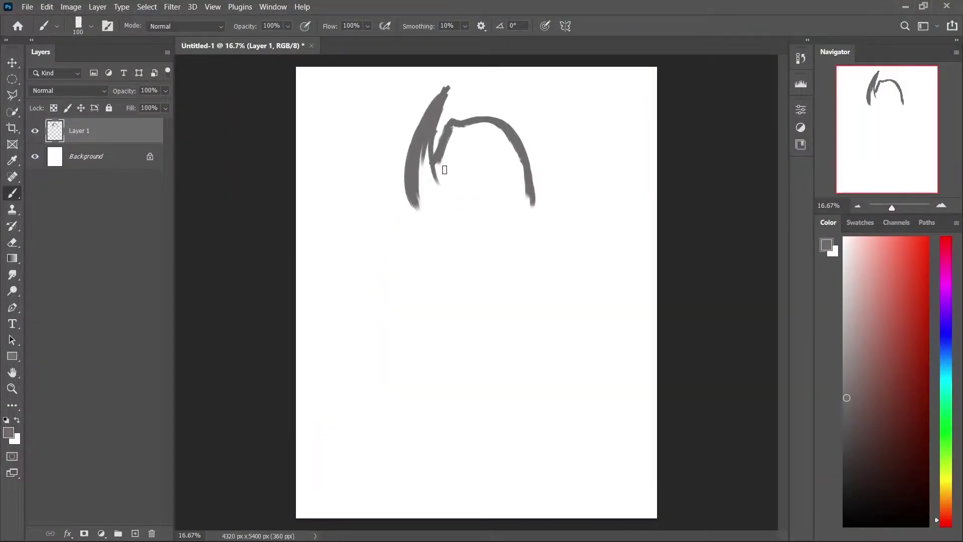
pyautogui.press('e')
pyautogui.moveTo(531, 201)
pyautogui.mouseDown()
pyautogui.moveTo(529, 151)
pyautogui.moveTo(452, 168)
pyautogui.mouseUp()
pyautogui.press('b')
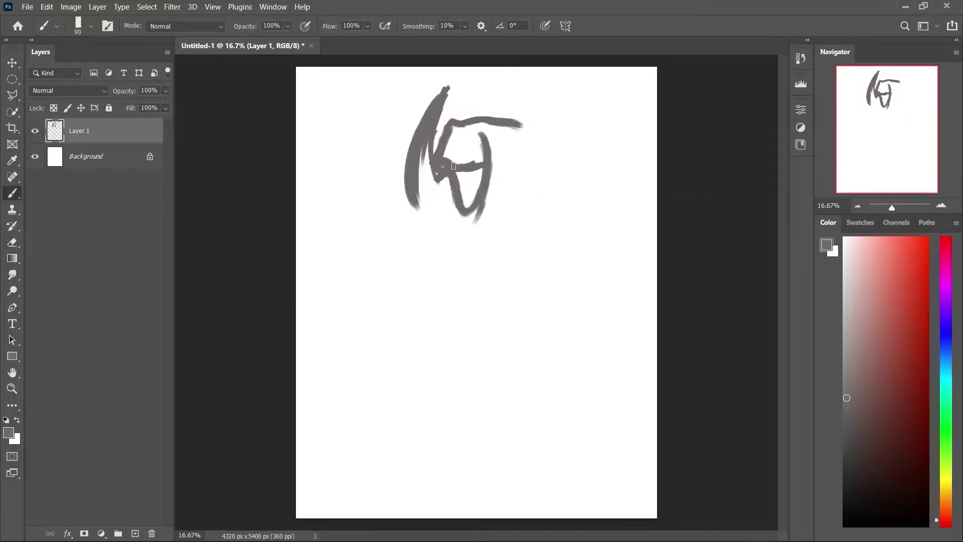
# Build up the head with loops, a diagonal face stroke and hatching on the lower face.
pyautogui.moveTo(452, 116)
pyautogui.mouseDown()
pyautogui.moveTo(540, 133)
pyautogui.moveTo(479, 223)
pyautogui.mouseUp()
pyautogui.moveTo(495, 140); pyautogui.dragTo(454, 246)
pyautogui.moveTo(434, 143); pyautogui.dragTo(415, 253)
pyautogui.moveTo(407, 200); pyautogui.dragTo(432, 100)
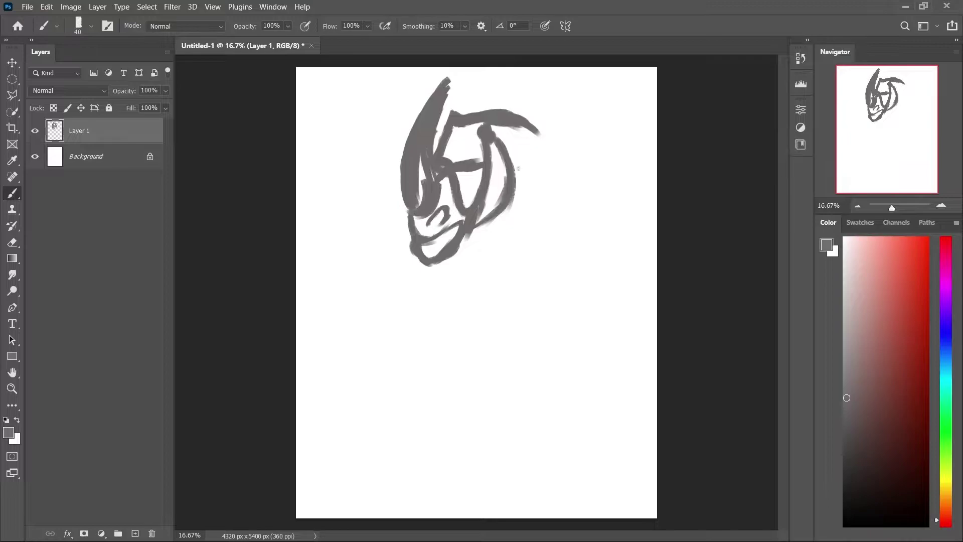
pyautogui.press(']')
pyautogui.moveTo(522, 145)
pyautogui.mouseDown()
pyautogui.moveTo(518, 234)
pyautogui.moveTo(451, 266)
pyautogui.mouseUp()
pyautogui.moveTo(507, 221); pyautogui.dragTo(466, 248)
pyautogui.moveTo(454, 256); pyautogui.dragTo(514, 246)
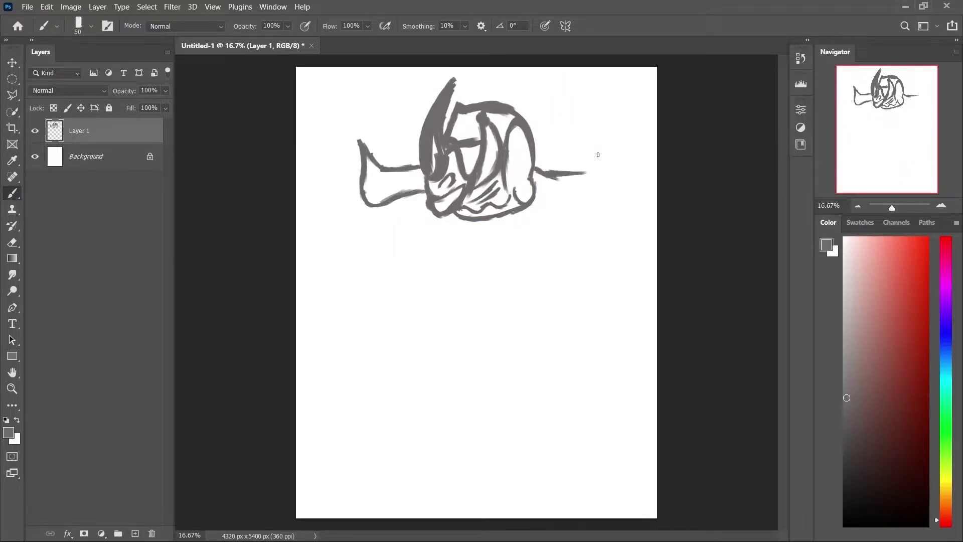
# Draw the shoulder curves, long side lines and left sleeve cuff down the figure.
pyautogui.moveTo(385, 203); pyautogui.dragTo(358, 360)
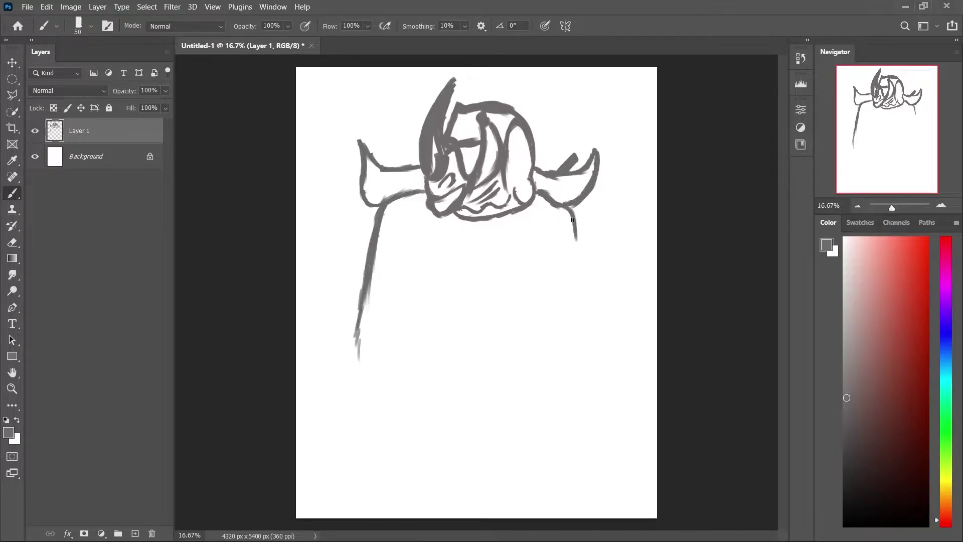
pyautogui.moveTo(567, 209)
pyautogui.mouseDown()
pyautogui.moveTo(560, 332)
pyautogui.moveTo(568, 409)
pyautogui.mouseUp()
pyautogui.moveTo(458, 219); pyautogui.dragTo(539, 196)
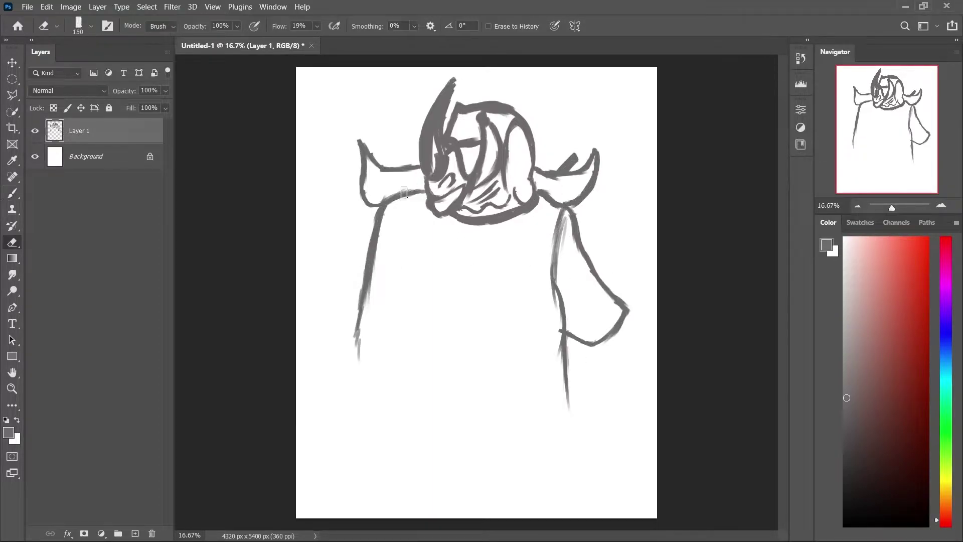
pyautogui.moveTo(423, 195)
pyautogui.mouseDown()
pyautogui.moveTo(370, 217)
pyautogui.moveTo(355, 312)
pyautogui.moveTo(384, 345)
pyautogui.mouseUp()
pyautogui.moveTo(397, 208); pyautogui.dragTo(367, 426)
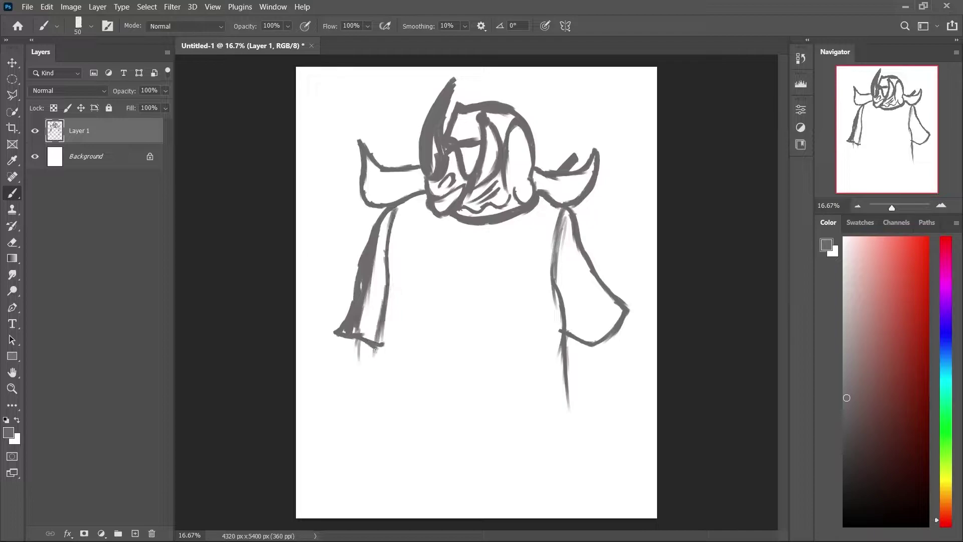
pyautogui.moveTo(566, 358); pyautogui.dragTo(576, 432)
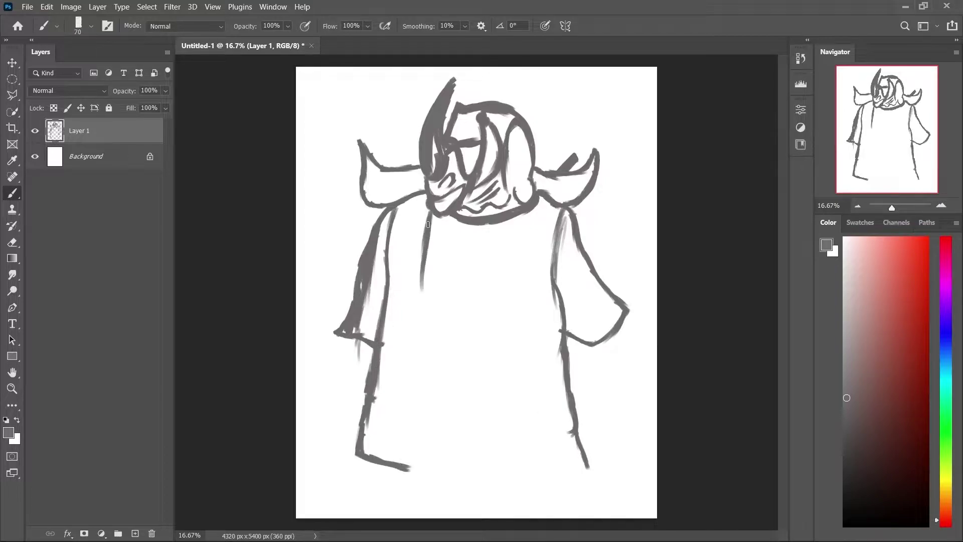
# Add inner robe lines on both sides, the bottom hem and shaded feet.
pyautogui.moveTo(428, 225); pyautogui.dragTo(415, 467)
pyautogui.moveTo(532, 206); pyautogui.dragTo(539, 469)
pyautogui.moveTo(572, 431)
pyautogui.mouseDown()
pyautogui.moveTo(542, 475)
pyautogui.moveTo(412, 467)
pyautogui.moveTo(401, 489)
pyautogui.mouseUp()
pyautogui.moveTo(506, 471); pyautogui.dragTo(506, 482)
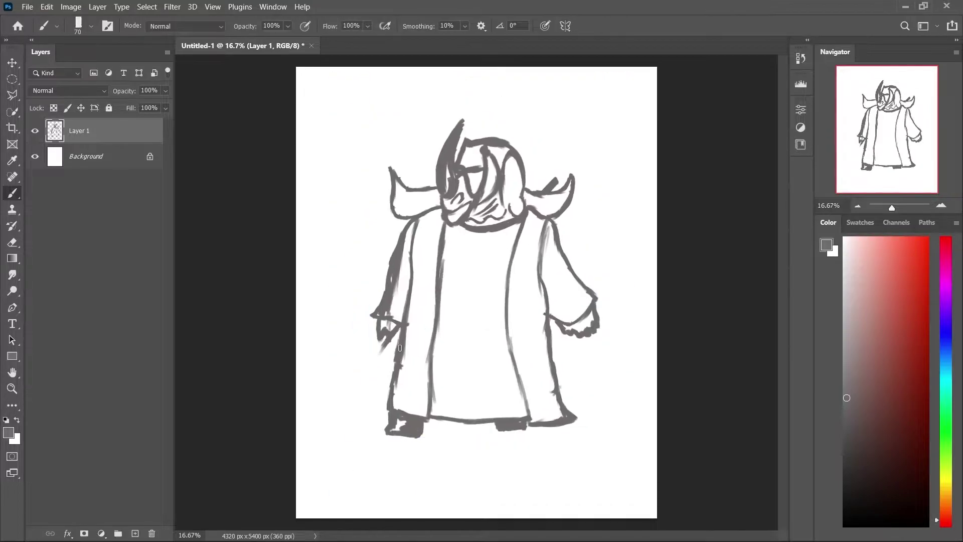
# Paint a diagonal staff from the left sleeve ending in a filled square hammer head.
pyautogui.hotkey('ctrl', '+')
pyautogui.moveTo(406, 354); pyautogui.dragTo(326, 444)
pyautogui.scroll(-2, 487, 336)
pyautogui.moveTo(321, 360)
pyautogui.mouseDown()
pyautogui.moveTo(384, 414)
pyautogui.moveTo(280, 402)
pyautogui.moveTo(322, 361)
pyautogui.mouseUp()
pyautogui.moveTo(351, 431); pyautogui.dragTo(299, 400)
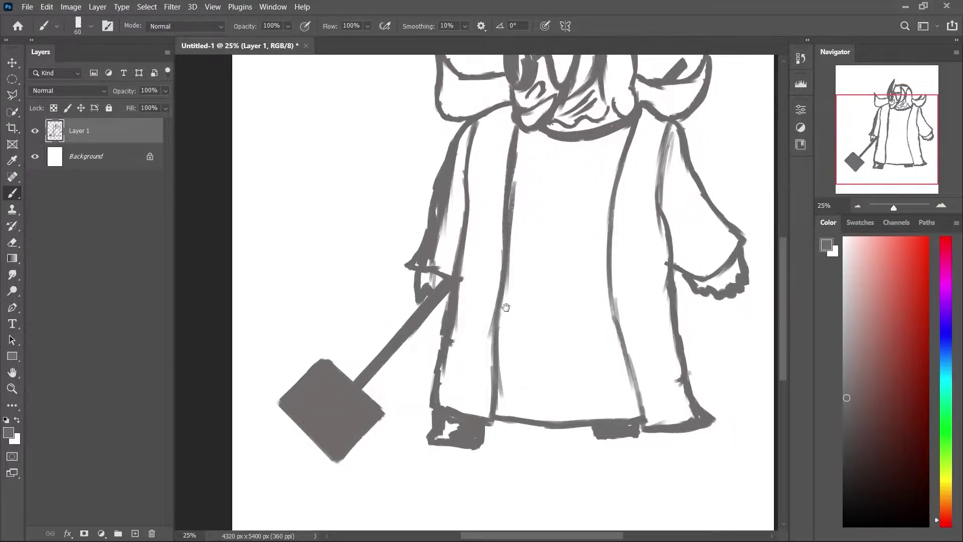
# Zoom in on the head and erase the horn's edges into a sharper point.
pyautogui.moveTo(505, 307); pyautogui.dragTo(448, 413)
pyautogui.press('l')
pyautogui.click(413, 63)
pyautogui.click(502, 60)
pyautogui.hotkey('ctrl', '-')
pyautogui.hotkey('ctrl', '-')
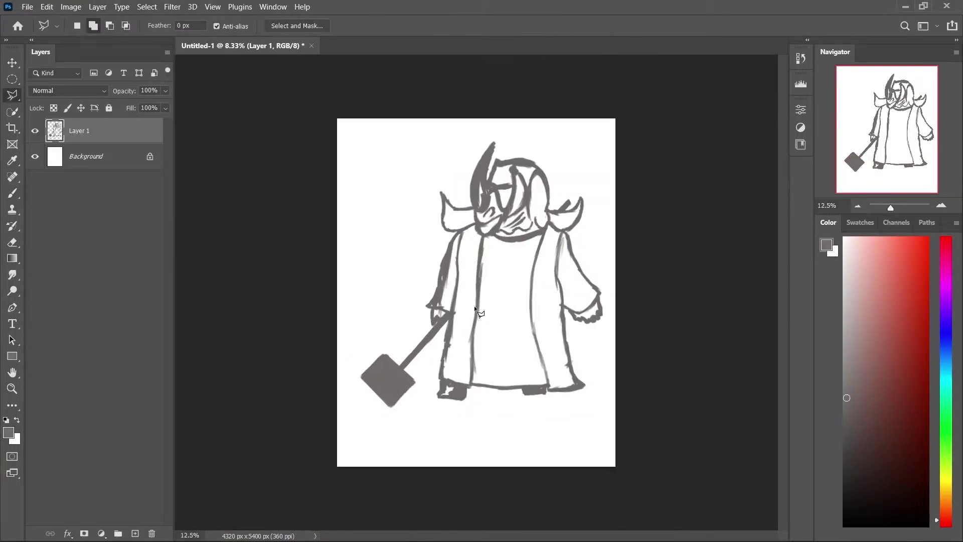
pyautogui.hotkey('ctrl', '+')
pyautogui.hotkey('ctrl', '+')
pyautogui.press('b')
pyautogui.press('e')
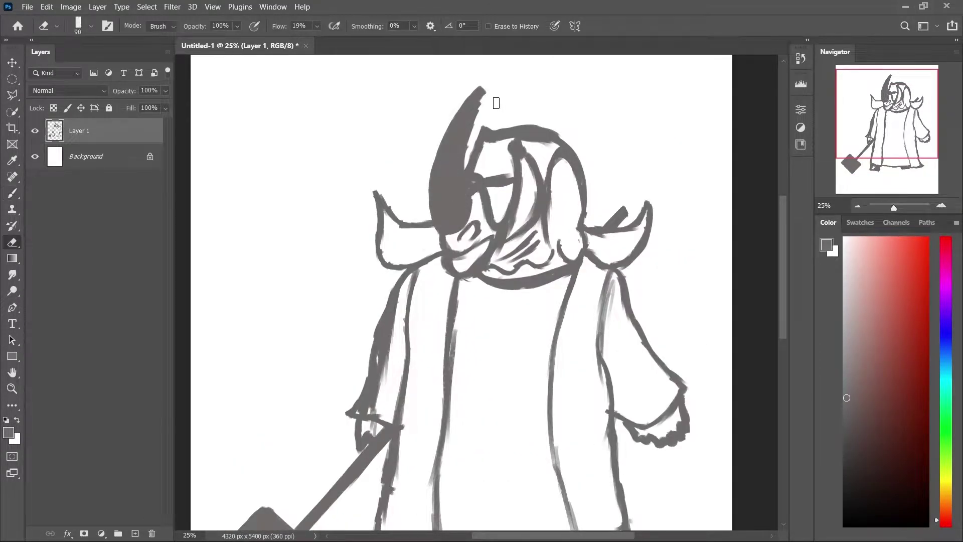
pyautogui.moveTo(484, 90)
pyautogui.mouseDown()
pyautogui.moveTo(464, 180)
pyautogui.moveTo(431, 216)
pyautogui.moveTo(483, 138)
pyautogui.moveTo(459, 175)
pyautogui.mouseUp()
# Repaint the horn darker and clean up the hood line beside it.
pyautogui.press('b')
pyautogui.press('e')
pyautogui.press('b')
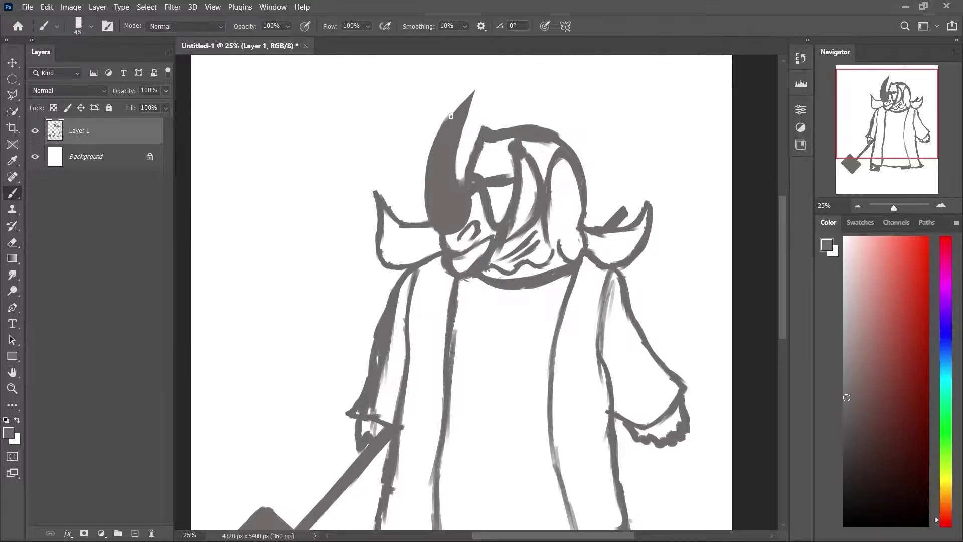
pyautogui.moveTo(447, 140)
pyautogui.mouseDown()
pyautogui.moveTo(474, 95)
pyautogui.moveTo(434, 122)
pyautogui.mouseUp()
pyautogui.press('e')
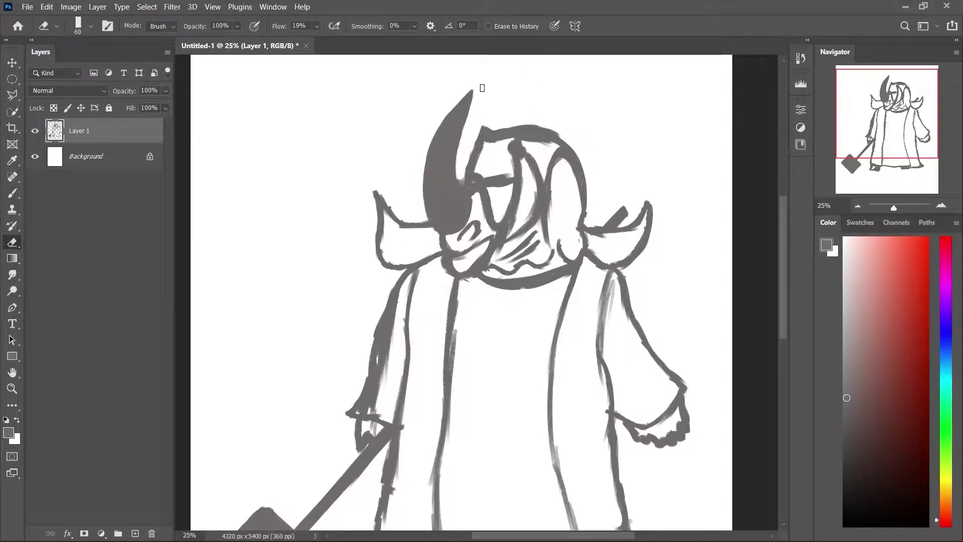
pyautogui.press('b')
pyautogui.moveTo(462, 169)
pyautogui.mouseDown()
pyautogui.moveTo(482, 130)
pyautogui.moveTo(561, 135)
pyautogui.mouseUp()
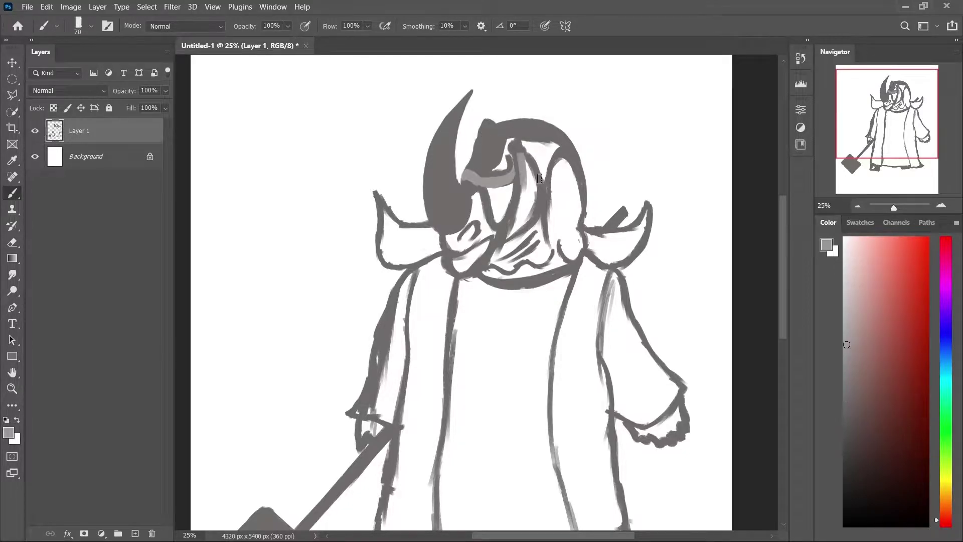
# Paint both hood flaps pink and the hood top dark grey.
pyautogui.moveTo(514, 136); pyautogui.dragTo(522, 226)
pyautogui.press(']')
pyautogui.press(']')
pyautogui.moveTo(557, 158)
pyautogui.mouseDown()
pyautogui.moveTo(557, 246)
pyautogui.moveTo(572, 251)
pyautogui.mouseUp()
pyautogui.moveTo(503, 150); pyautogui.dragTo(552, 160)
pyautogui.keyDown('alt'); pyautogui.click(472, 193); pyautogui.keyUp('alt')
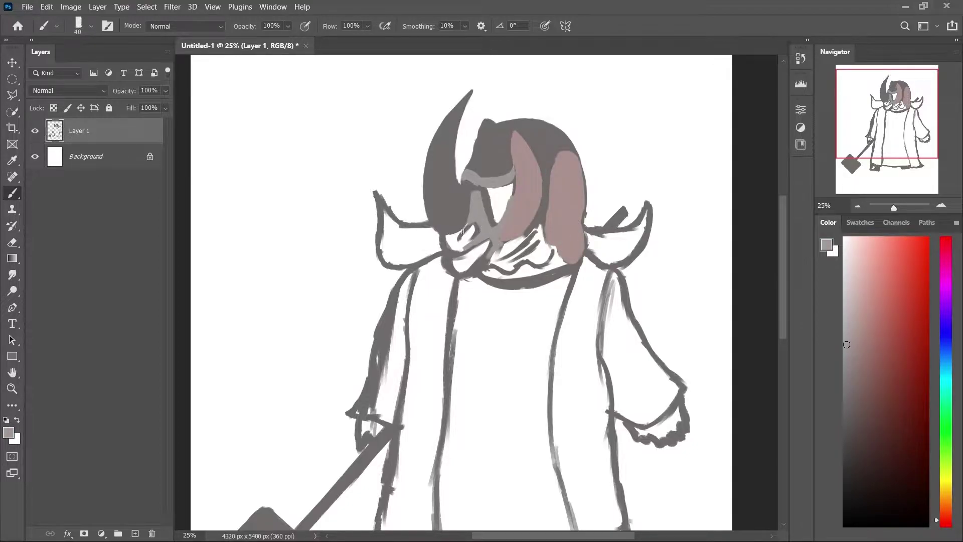
# Paint the face, chin and neck in darker grey.
pyautogui.keyDown('alt'); pyautogui.click(463, 232); pyautogui.keyUp('alt')
pyautogui.moveTo(462, 232); pyautogui.dragTo(557, 271)
pyautogui.moveTo(497, 226); pyautogui.dragTo(520, 278)
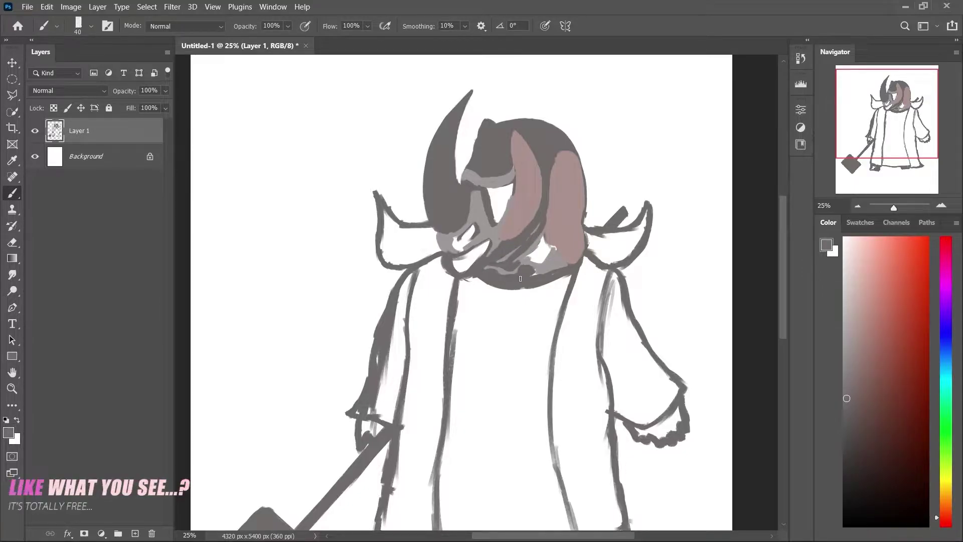
pyautogui.moveTo(519, 215); pyautogui.dragTo(494, 185)
pyautogui.moveTo(476, 236)
pyautogui.mouseDown()
pyautogui.moveTo(462, 266)
pyautogui.moveTo(424, 219)
pyautogui.mouseUp()
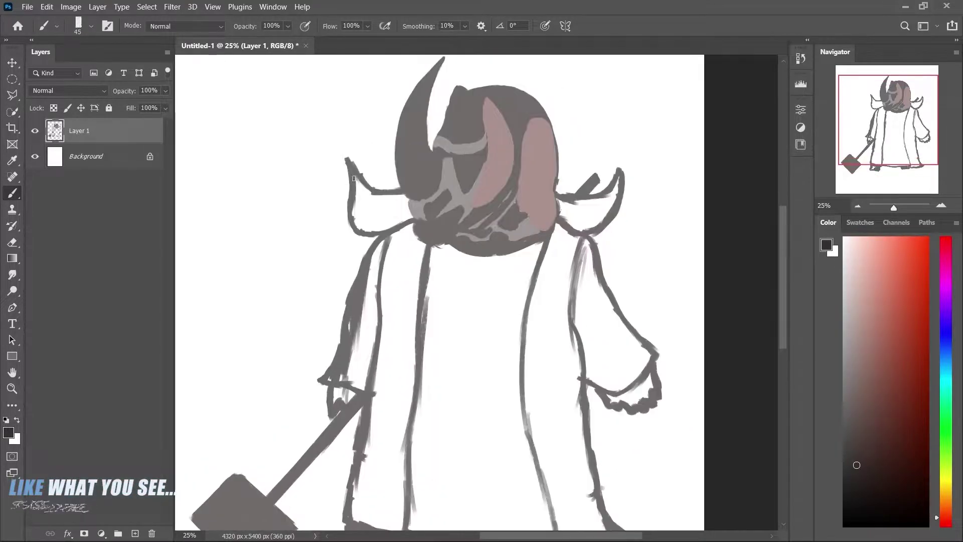
# Outline the horns, head bottom and neck in near-black, then add olive to the left horn.
pyautogui.click(857, 466)
pyautogui.press(']')
pyautogui.moveTo(346, 159); pyautogui.dragTo(411, 221)
pyautogui.moveTo(556, 220)
pyautogui.mouseDown()
pyautogui.moveTo(612, 227)
pyautogui.moveTo(637, 163)
pyautogui.mouseUp()
pyautogui.press('e')
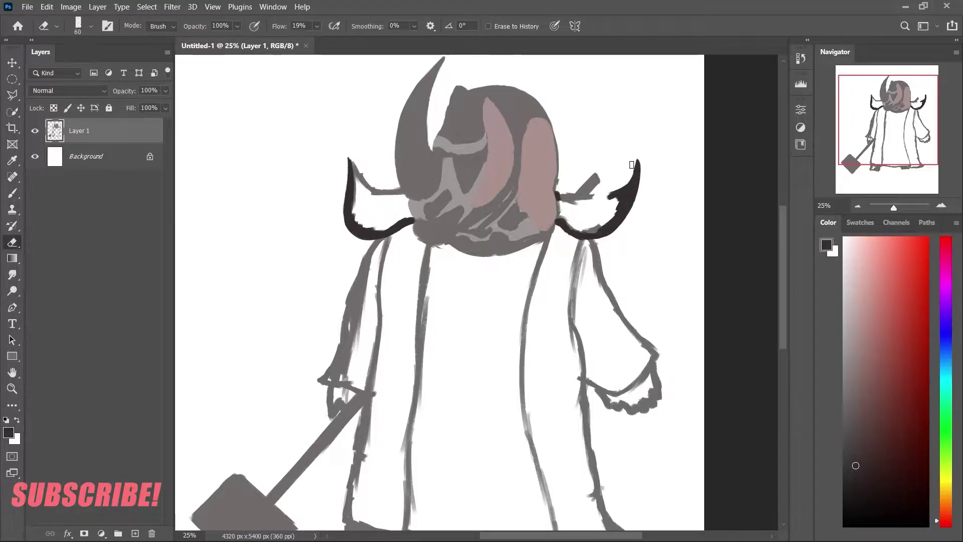
pyautogui.press('b')
pyautogui.scroll(-1, 469, 156)
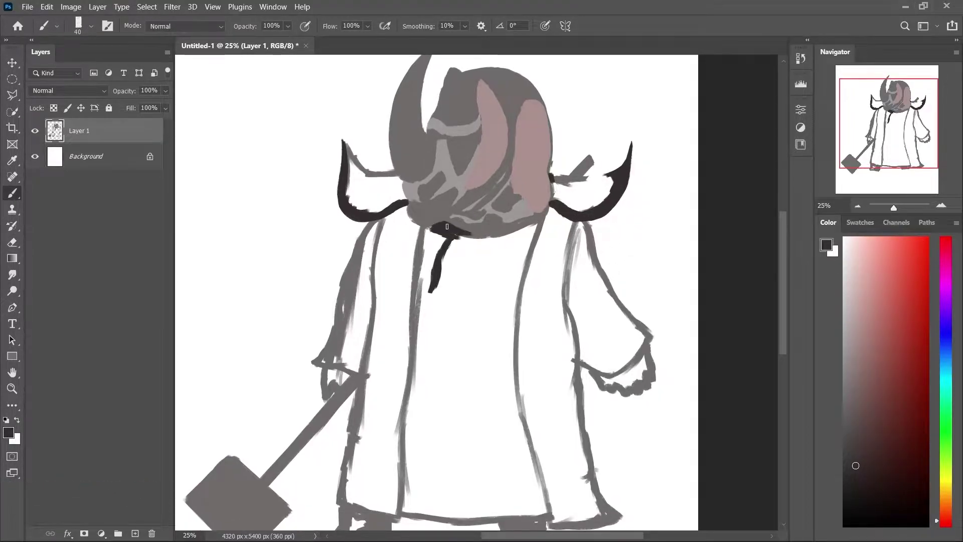
pyautogui.moveTo(447, 227)
pyautogui.mouseDown()
pyautogui.moveTo(539, 221)
pyautogui.moveTo(515, 235)
pyautogui.mouseUp()
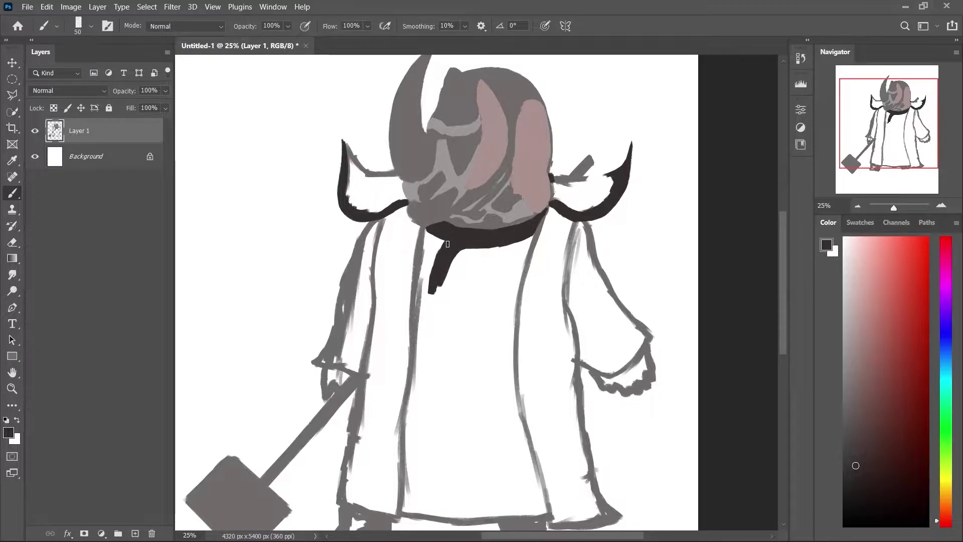
pyautogui.moveTo(447, 244); pyautogui.dragTo(439, 294)
pyautogui.moveTo(346, 146)
pyautogui.mouseDown()
pyautogui.moveTo(392, 170)
pyautogui.moveTo(357, 186)
pyautogui.mouseUp()
# Fill the right horn's inner curve with olive.
pyautogui.press('e')
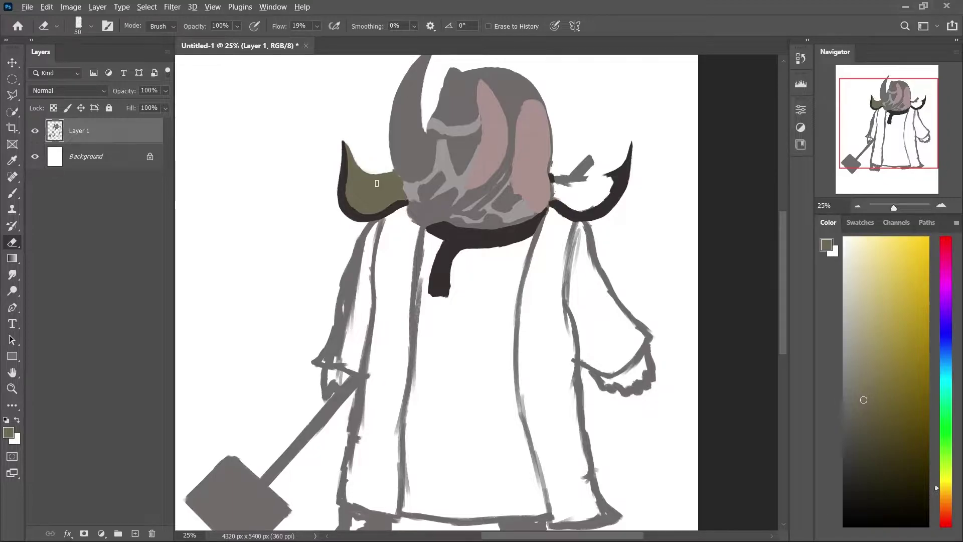
pyautogui.press('b')
pyautogui.moveTo(557, 190)
pyautogui.mouseDown()
pyautogui.moveTo(615, 184)
pyautogui.moveTo(567, 193)
pyautogui.mouseUp()
# Paint the left sleeve and left robe panel light grey using a sampled grey.
pyautogui.scroll(-2, 567, 193)
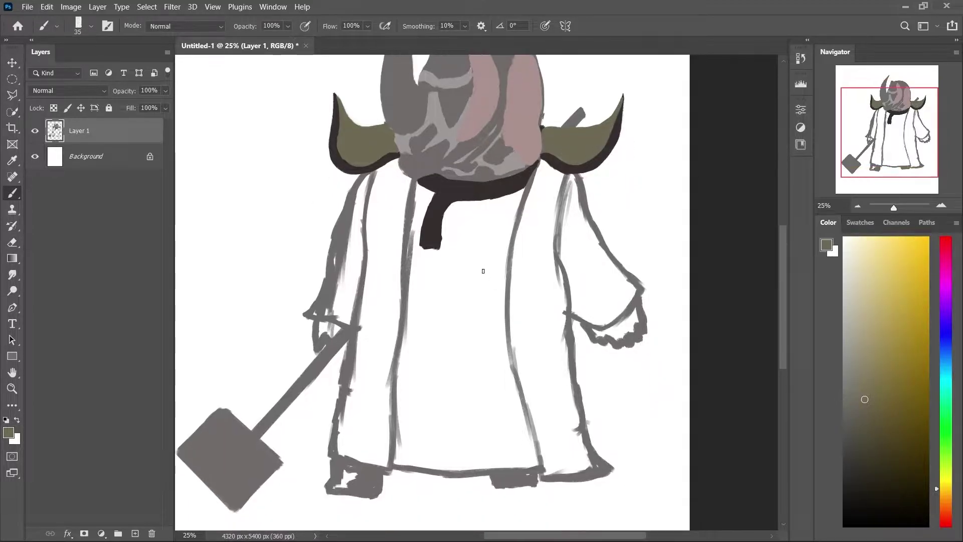
pyautogui.keyDown('alt'); pyautogui.click(366, 182); pyautogui.keyUp('alt')
pyautogui.moveTo(377, 179); pyautogui.dragTo(358, 366)
pyautogui.press('[')
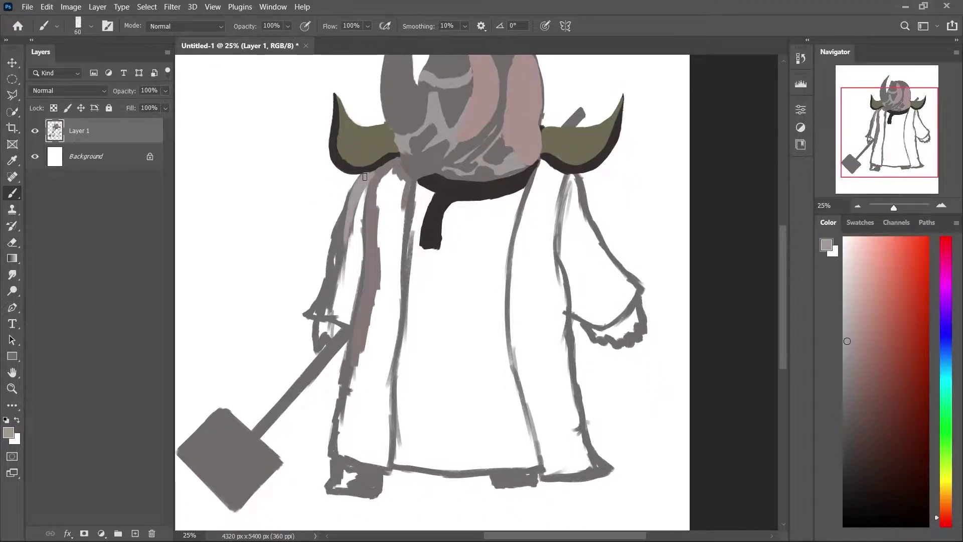
pyautogui.moveTo(365, 176)
pyautogui.mouseDown()
pyautogui.moveTo(329, 301)
pyautogui.moveTo(346, 306)
pyautogui.mouseUp()
pyautogui.press('[')
pyautogui.press('[')
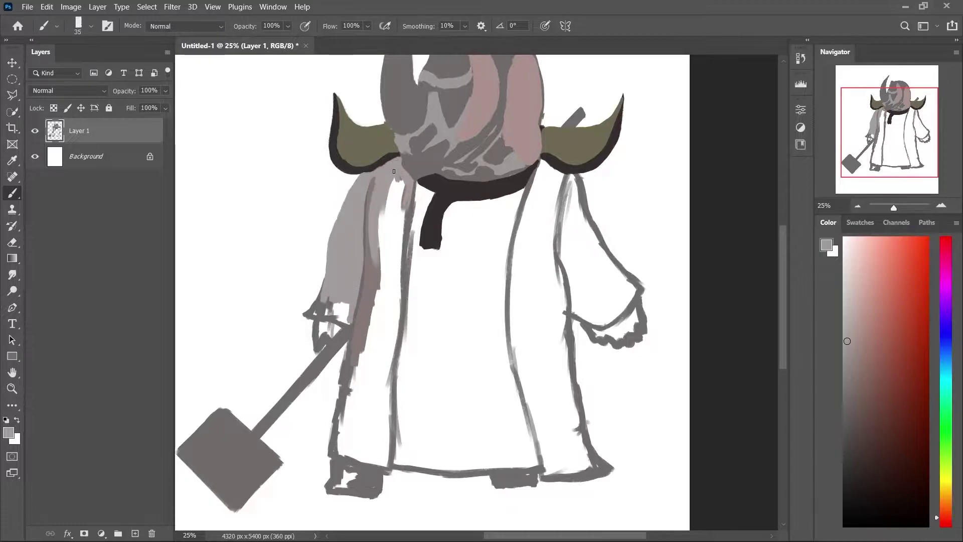
pyautogui.moveTo(394, 171)
pyautogui.mouseDown()
pyautogui.moveTo(377, 230)
pyautogui.moveTo(362, 391)
pyautogui.moveTo(376, 334)
pyautogui.mouseUp()
pyautogui.press(']')
pyautogui.press(']')
pyautogui.press(']')
pyautogui.moveTo(371, 281); pyautogui.dragTo(382, 461)
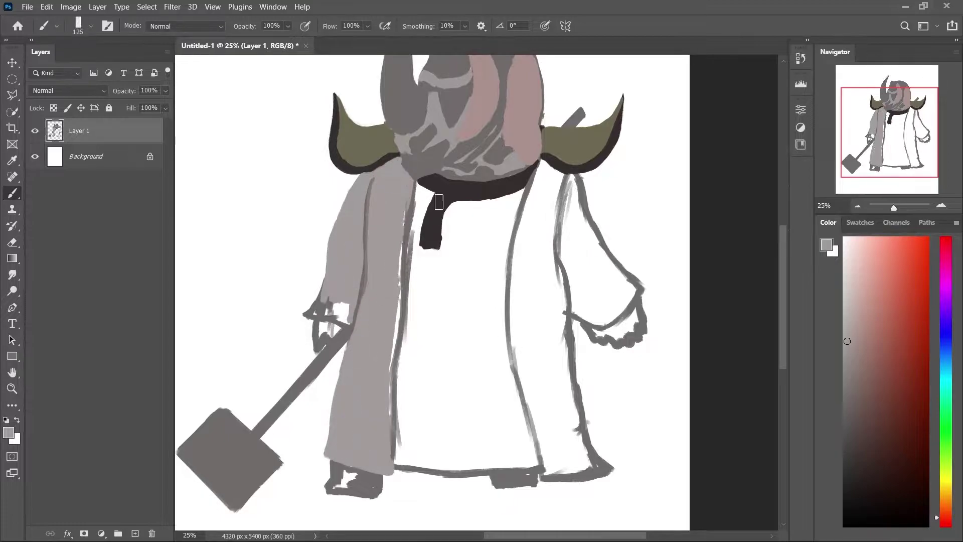
# Paint a dark grey fold line down the robe toward the hem.
pyautogui.press('[')
pyautogui.press('[')
pyautogui.press('[')
pyautogui.moveTo(414, 179)
pyautogui.mouseDown()
pyautogui.moveTo(393, 385)
pyautogui.moveTo(333, 455)
pyautogui.mouseUp()
pyautogui.press(']')
pyautogui.moveTo(414, 183); pyautogui.dragTo(400, 432)
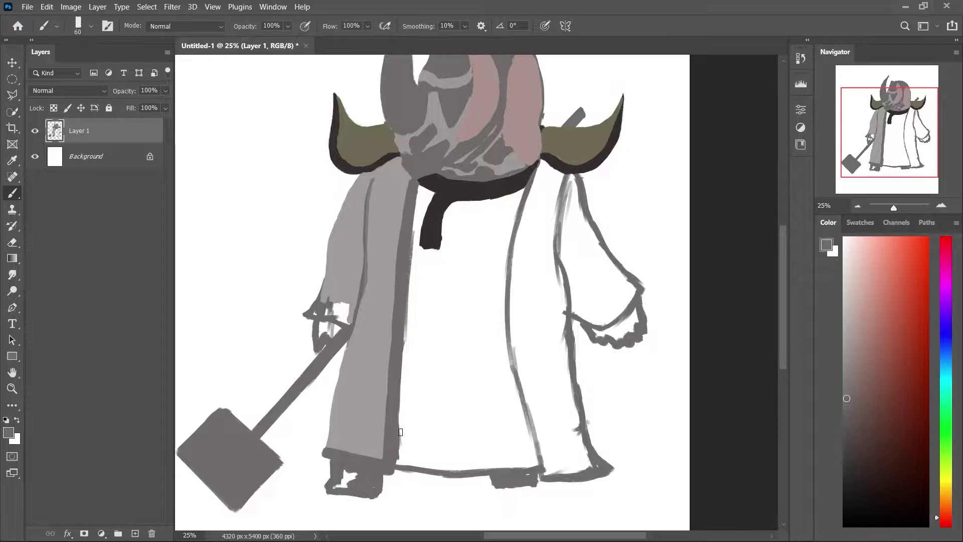
# Fill the right robe panel, hem and right sleeve with light grey.
pyautogui.press(']')
pyautogui.press(']')
pyautogui.press(']')
pyautogui.moveTo(541, 161)
pyautogui.mouseDown()
pyautogui.moveTo(544, 246)
pyautogui.moveTo(527, 382)
pyautogui.moveTo(563, 340)
pyautogui.moveTo(611, 466)
pyautogui.moveTo(539, 474)
pyautogui.mouseUp()
pyautogui.moveTo(522, 362)
pyautogui.mouseDown()
pyautogui.moveTo(525, 390)
pyautogui.moveTo(559, 426)
pyautogui.mouseUp()
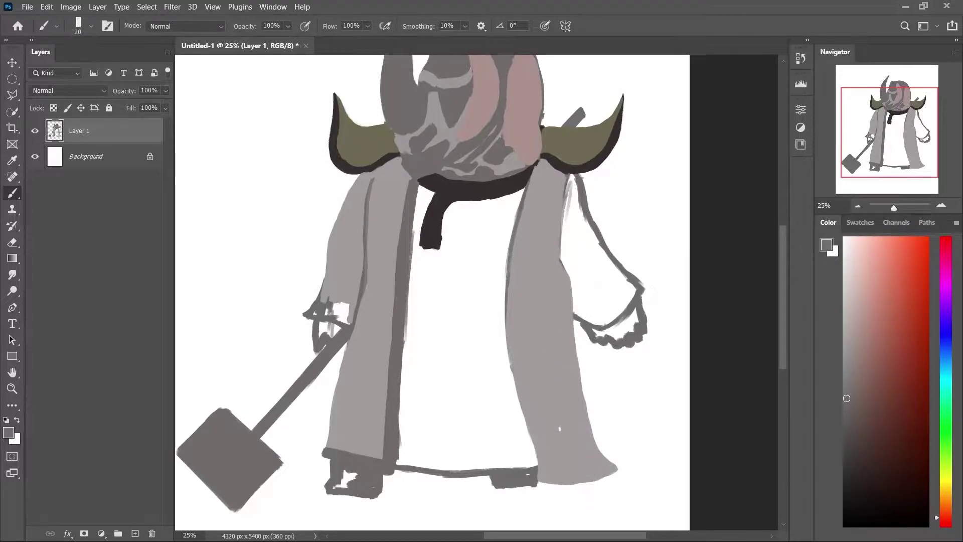
pyautogui.press('[')
pyautogui.press('[')
pyautogui.moveTo(570, 311)
pyautogui.mouseDown()
pyautogui.moveTo(585, 206)
pyautogui.moveTo(596, 323)
pyautogui.mouseUp()
pyautogui.press(']')
pyautogui.press(']')
pyautogui.press(']')
pyautogui.moveTo(591, 220); pyautogui.dragTo(640, 296)
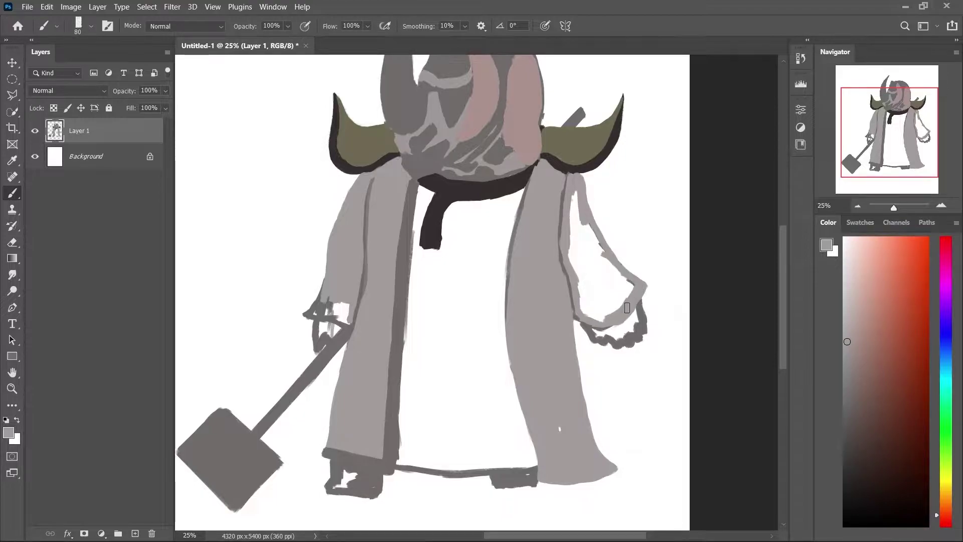
pyautogui.moveTo(577, 301); pyautogui.dragTo(572, 196)
# Give both sleeves solid dark grey cuffs.
pyautogui.moveTo(602, 281); pyautogui.dragTo(592, 311)
pyautogui.keyDown('alt'); pyautogui.click(325, 297); pyautogui.keyUp('alt')
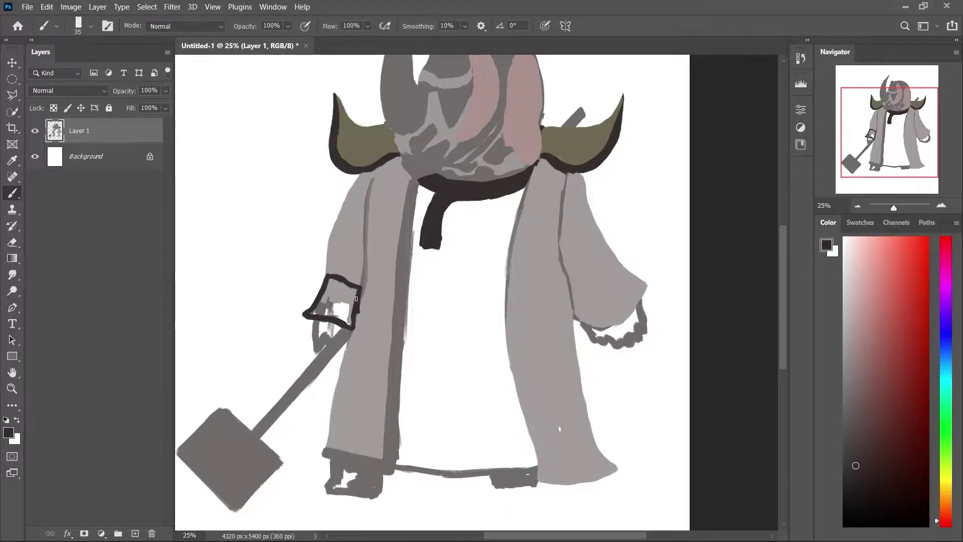
pyautogui.moveTo(356, 299); pyautogui.dragTo(321, 309)
pyautogui.press(']')
pyautogui.moveTo(572, 306); pyautogui.dragTo(635, 279)
pyautogui.moveTo(598, 322); pyautogui.dragTo(627, 281)
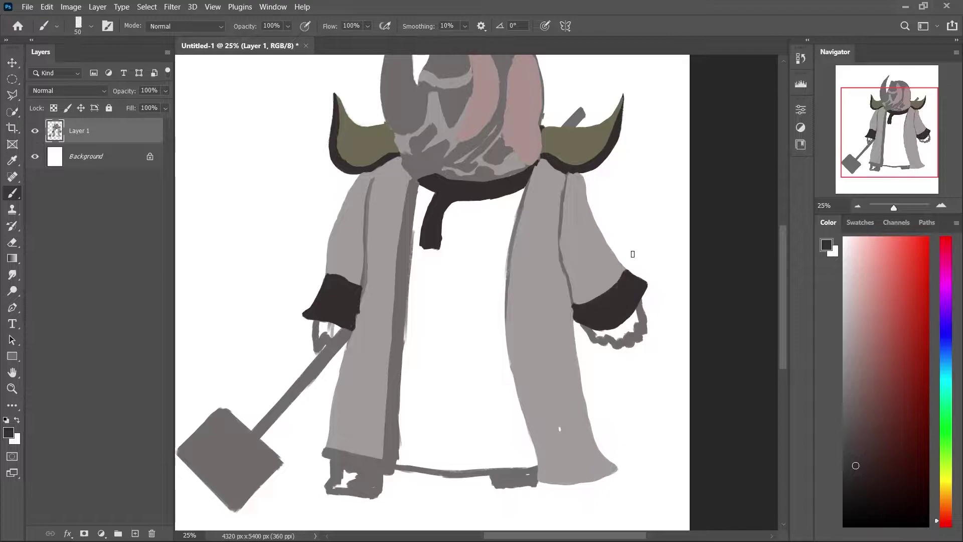
# Paint a medium grey curl on the left robe panel.
pyautogui.press(']')
pyautogui.press(']')
pyautogui.press(']')
pyautogui.keyDown('alt'); pyautogui.click(363, 305); pyautogui.keyUp('alt')
pyautogui.moveTo(371, 308); pyautogui.dragTo(357, 342)
# Undo the curl's inner piece and paint a dark edge down the right robe panel.
pyautogui.hotkey('ctrl', 'z')
pyautogui.press('[')
pyautogui.press('[')
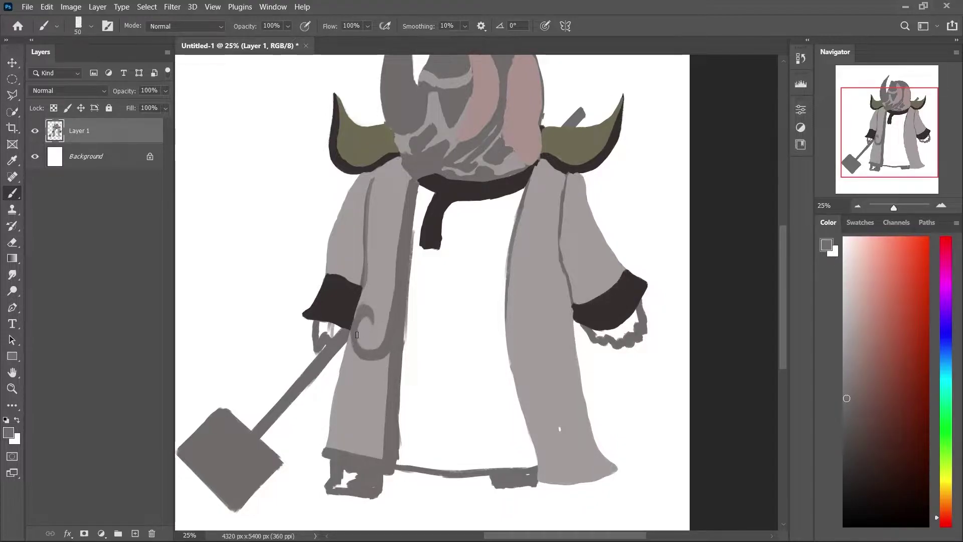
pyautogui.press(']')
pyautogui.press(']')
pyautogui.press(']')
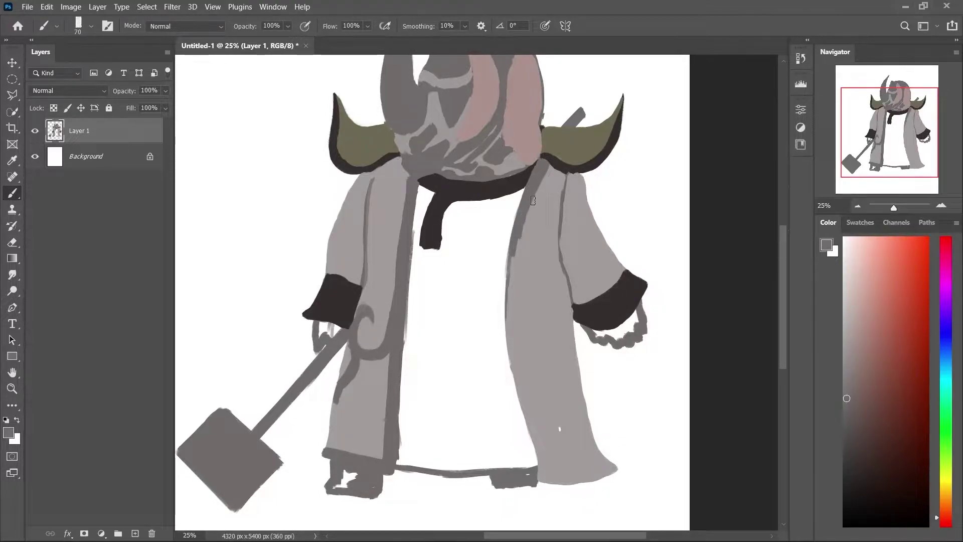
pyautogui.moveTo(546, 166); pyautogui.dragTo(558, 476)
# Paint a lighter grey spiral curl with a tail on the right robe panel.
pyautogui.press(']')
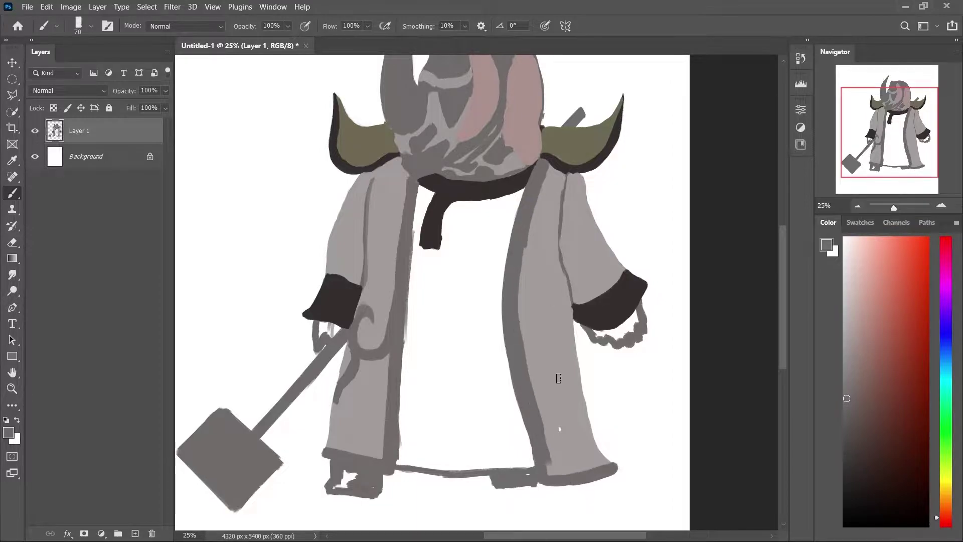
pyautogui.keyDown('alt'); pyautogui.click(559, 422); pyautogui.keyUp('alt')
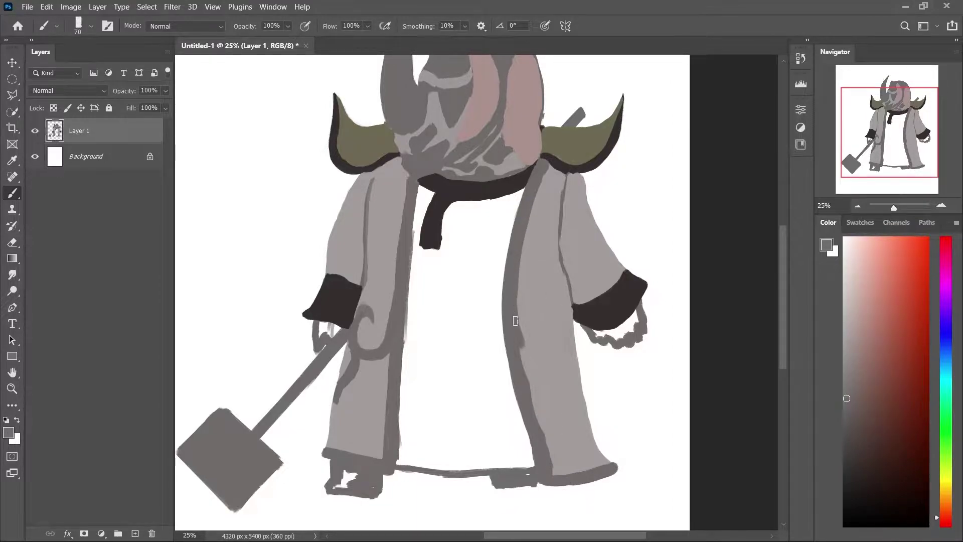
pyautogui.moveTo(523, 354); pyautogui.dragTo(551, 309)
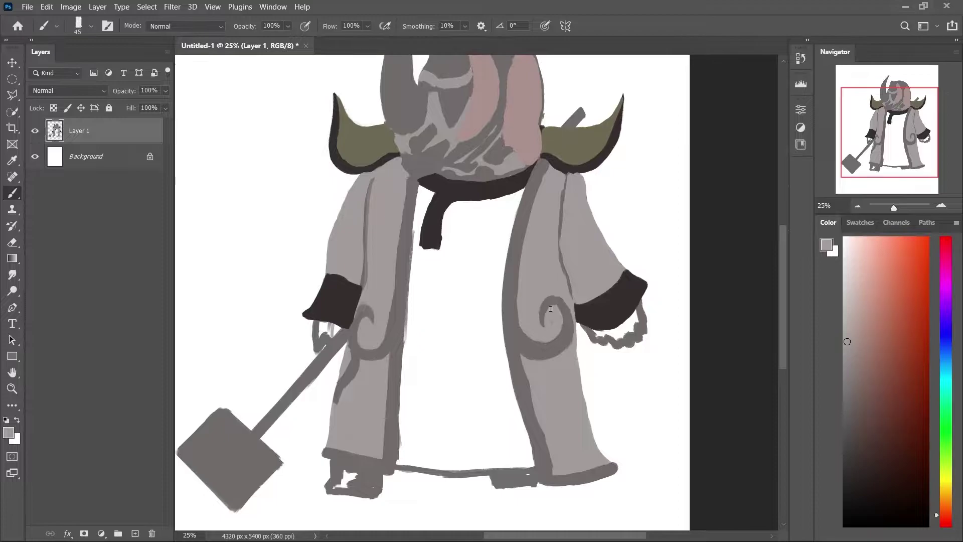
pyautogui.press(']')
pyautogui.moveTo(564, 391); pyautogui.dragTo(573, 348)
# Tint the white inner robe light pink, including below the sash.
pyautogui.press(']')
pyautogui.press(']')
pyautogui.keyDown('alt'); pyautogui.click(419, 187); pyautogui.keyUp('alt')
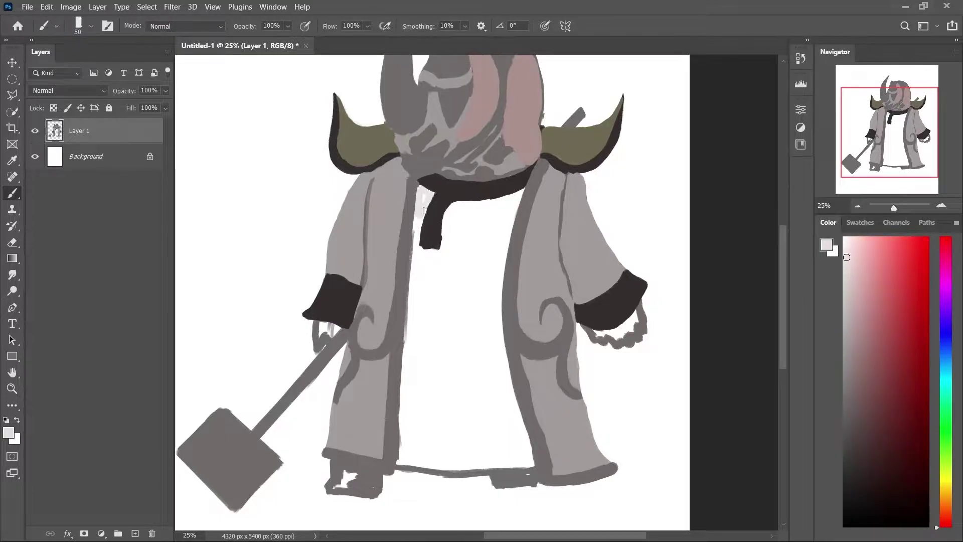
pyautogui.moveTo(419, 187); pyautogui.dragTo(401, 461)
pyautogui.moveTo(422, 253)
pyautogui.mouseDown()
pyautogui.moveTo(458, 210)
pyautogui.moveTo(482, 281)
pyautogui.moveTo(452, 316)
pyautogui.mouseUp()
pyautogui.press(']')
pyautogui.press(']')
pyautogui.moveTo(472, 345); pyautogui.dragTo(446, 279)
pyautogui.moveTo(382, 401); pyautogui.dragTo(507, 391)
pyautogui.moveTo(470, 205)
pyautogui.mouseDown()
pyautogui.moveTo(476, 301)
pyautogui.moveTo(435, 286)
pyautogui.moveTo(392, 396)
pyautogui.mouseUp()
# Paint dark grey shoes under the robe.
pyautogui.press('[')
pyautogui.press('[')
pyautogui.press('[')
pyautogui.keyDown('alt'); pyautogui.click(327, 400); pyautogui.keyUp('alt')
pyautogui.moveTo(307, 414); pyautogui.dragTo(346, 424)
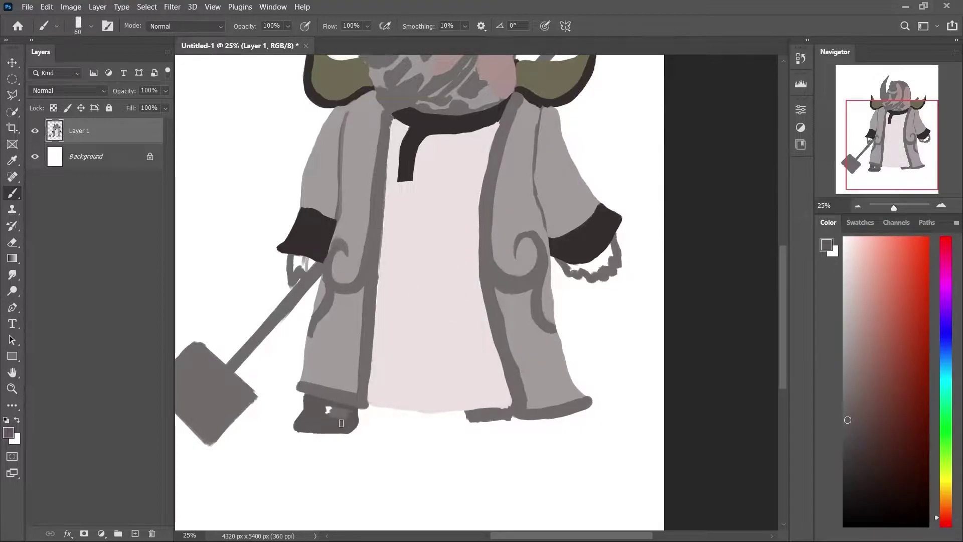
pyautogui.moveTo(467, 415); pyautogui.dragTo(512, 414)
# Adjust the colour and paint the right hand below its cuff.
pyautogui.press('[')
pyautogui.press('[')
pyautogui.click(849, 404)
pyautogui.moveTo(293, 280); pyautogui.dragTo(321, 257)
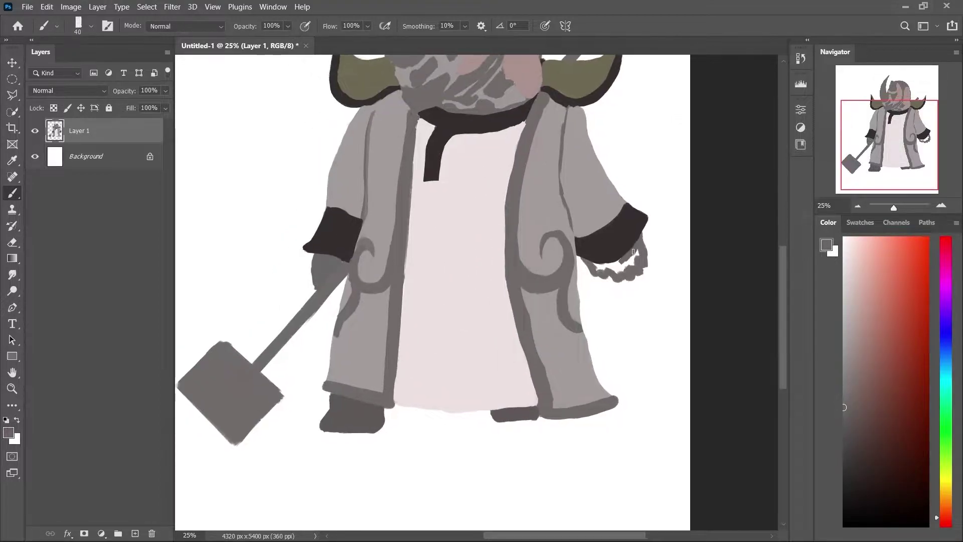
pyautogui.press('e')
pyautogui.moveTo(619, 271)
pyautogui.mouseDown()
pyautogui.moveTo(631, 279)
pyautogui.moveTo(642, 268)
pyautogui.moveTo(635, 239)
pyautogui.mouseUp()
# Paint a solid yellow belt band beneath the black sash across the inner robe.
pyautogui.press('b')
pyautogui.press('e')
pyautogui.press('b')
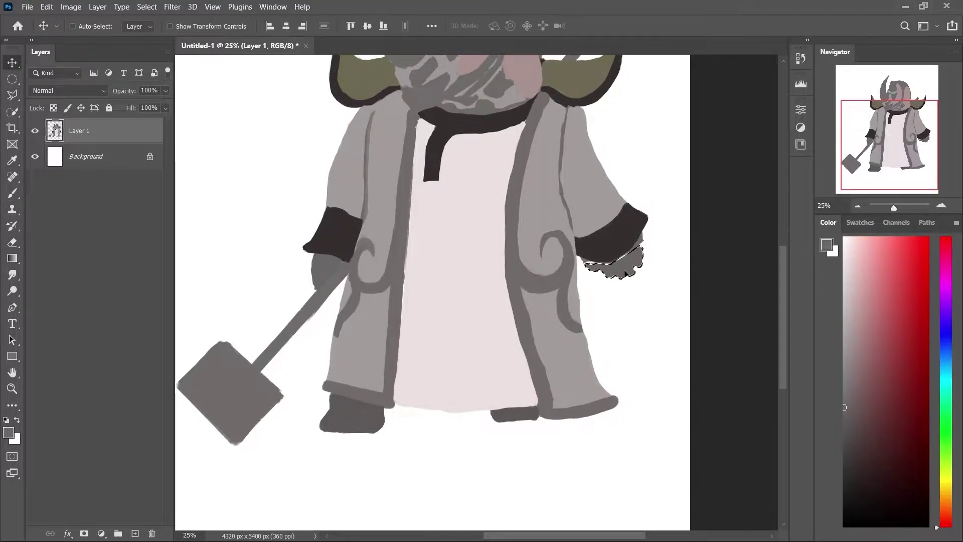
pyautogui.press('e')
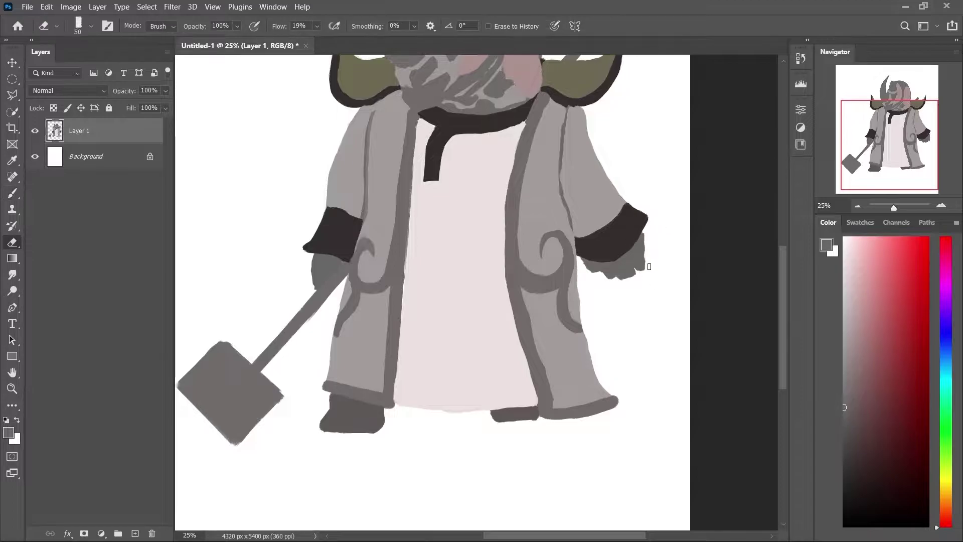
pyautogui.moveTo(651, 321); pyautogui.dragTo(752, 345)
pyautogui.press('b')
pyautogui.moveTo(548, 205); pyautogui.dragTo(518, 205)
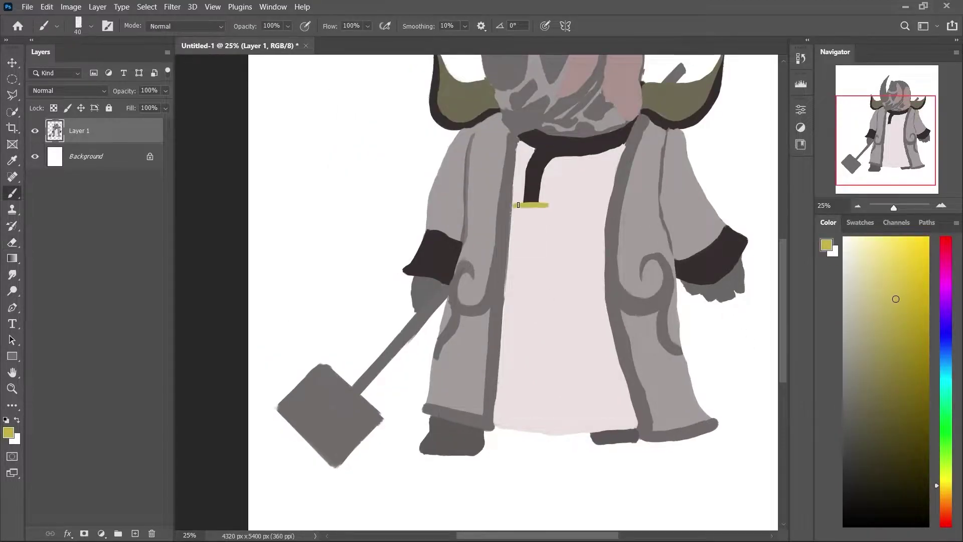
pyautogui.moveTo(601, 244)
pyautogui.mouseDown()
pyautogui.moveTo(542, 226)
pyautogui.moveTo(567, 237)
pyautogui.moveTo(529, 299)
pyautogui.mouseUp()
# Paint the hammer handle beige.
pyautogui.press(']')
pyautogui.press(']')
pyautogui.keyDown('alt'); pyautogui.click(554, 248); pyautogui.keyUp('alt')
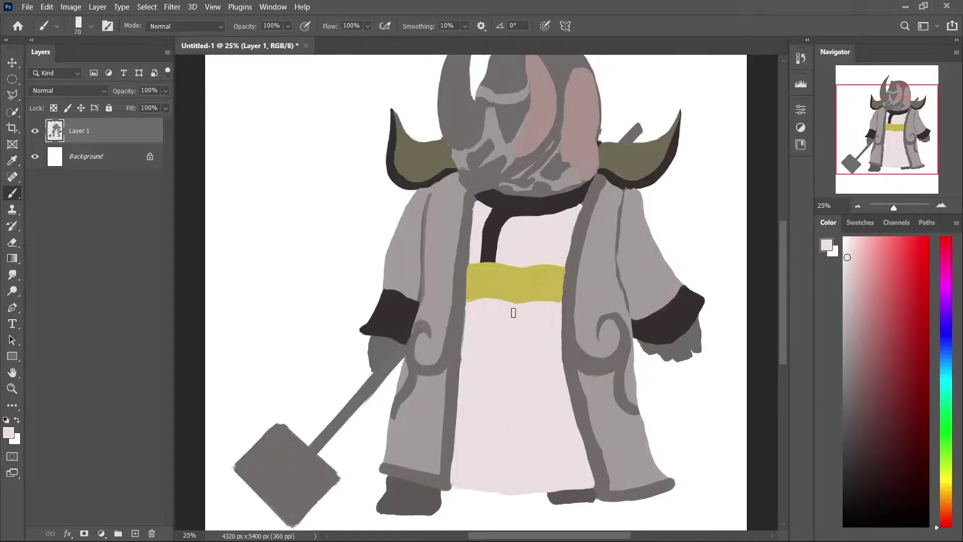
pyautogui.press('[')
pyautogui.press('[')
pyautogui.press('[')
pyautogui.click(946, 486)
pyautogui.click(862, 269)
pyautogui.moveTo(401, 347)
pyautogui.mouseDown()
pyautogui.moveTo(316, 447)
pyautogui.moveTo(361, 396)
pyautogui.mouseUp()
# Outline and fill the hammer head in khaki.
pyautogui.press(']')
pyautogui.press(']')
pyautogui.press(']')
pyautogui.moveTo(301, 464); pyautogui.dragTo(344, 398)
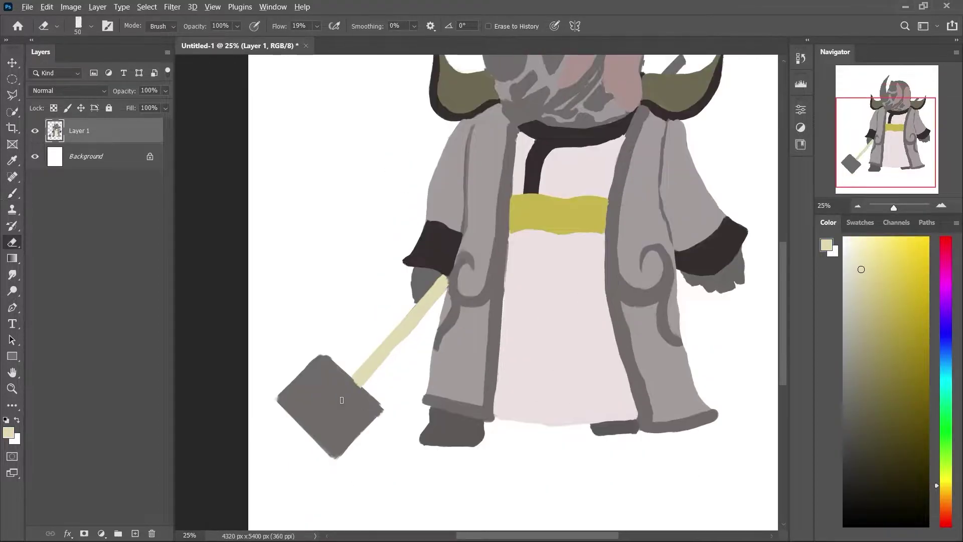
pyautogui.click(871, 326)
pyautogui.moveTo(321, 356)
pyautogui.mouseDown()
pyautogui.moveTo(318, 383)
pyautogui.moveTo(294, 401)
pyautogui.moveTo(352, 412)
pyautogui.mouseUp()
# Shade the hammer head with a light beige top edge and a darker khaki side face.
pyautogui.rightClick(354, 401)
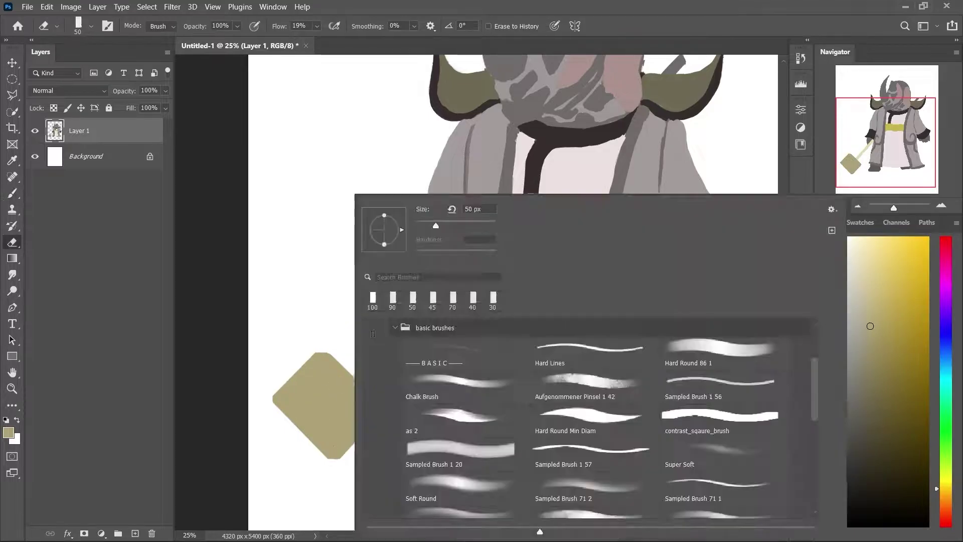
pyautogui.press('Return')
pyautogui.keyDown('alt'); pyautogui.click(363, 358); pyautogui.keyUp('alt')
pyautogui.moveTo(326, 358); pyautogui.dragTo(313, 367)
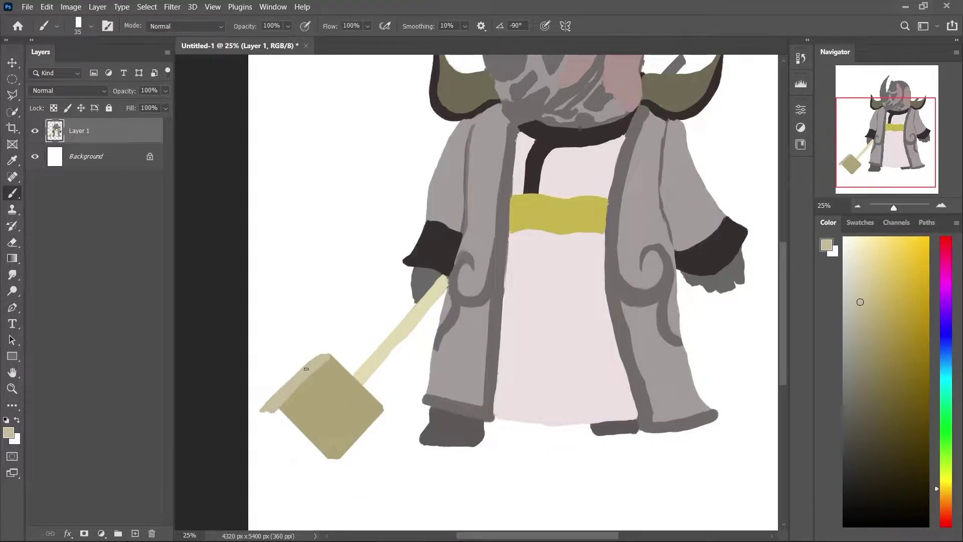
pyautogui.keyDown('alt'); pyautogui.click(314, 384); pyautogui.keyUp('alt')
pyautogui.press(']')
pyautogui.press(']')
pyautogui.press(']')
pyautogui.moveTo(274, 411)
pyautogui.mouseDown()
pyautogui.moveTo(313, 462)
pyautogui.moveTo(326, 454)
pyautogui.mouseUp()
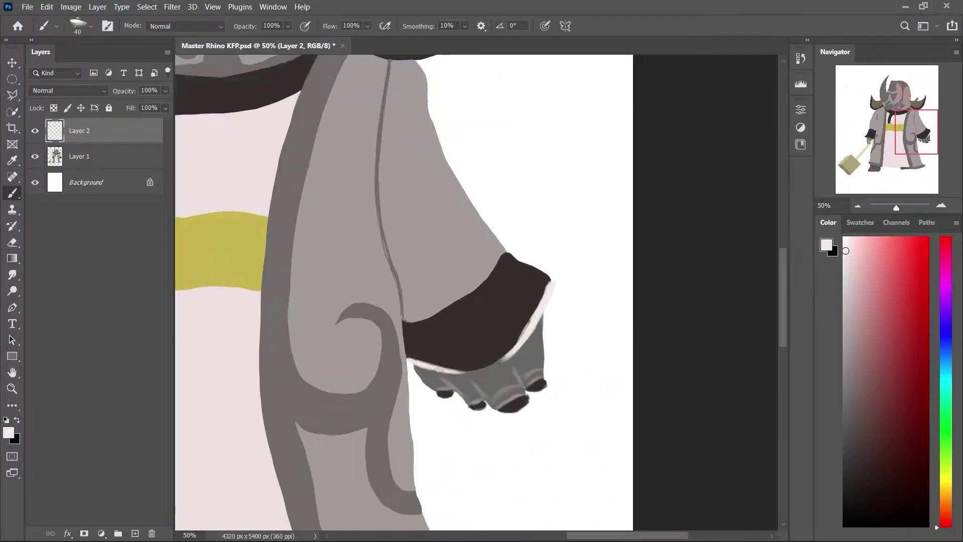
# Extend the white highlight along the cuff's lower edge and erase the excess.
pyautogui.moveTo(439, 370); pyautogui.dragTo(517, 346)
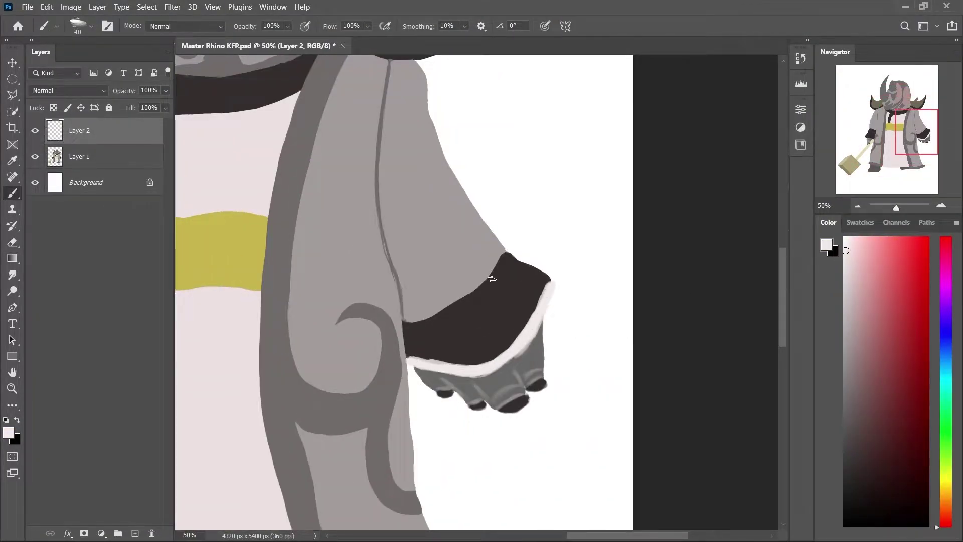
pyautogui.press('e')
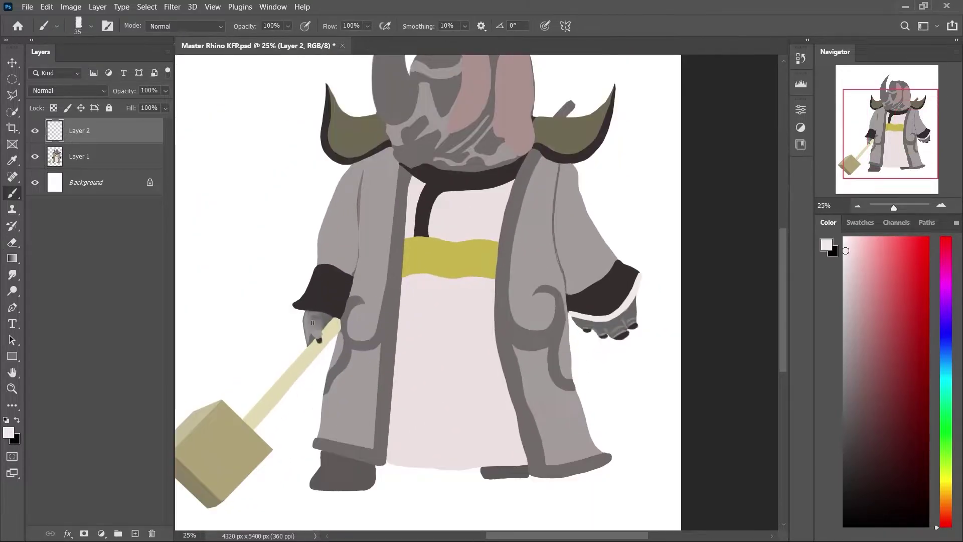
pyautogui.moveTo(565, 254); pyautogui.dragTo(341, 301)
pyautogui.press('b')
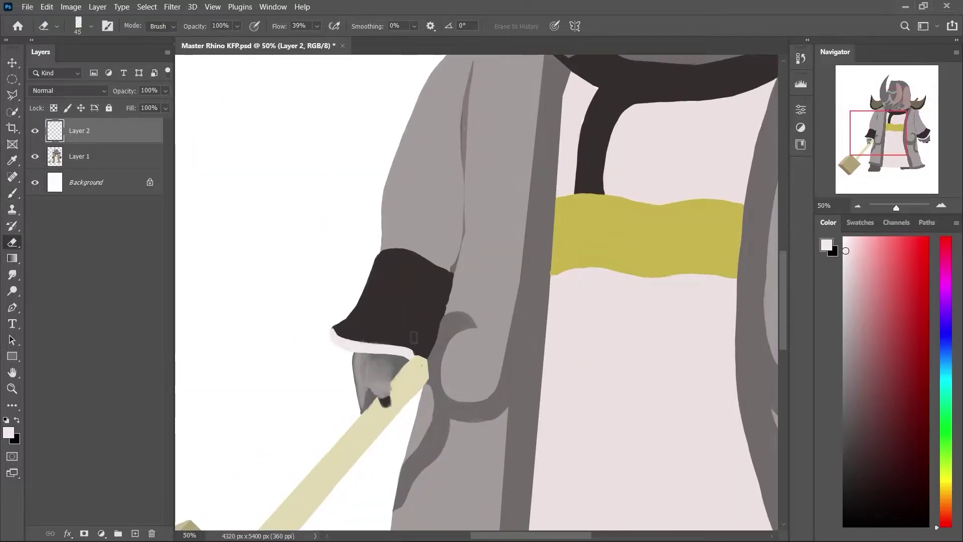
# Draw white highlight lines down the left and right robe edges.
pyautogui.scroll(-1, 505, 231)
pyautogui.scroll(1, 505, 231)
pyautogui.scroll(3, 386, 210)
pyautogui.press('e')
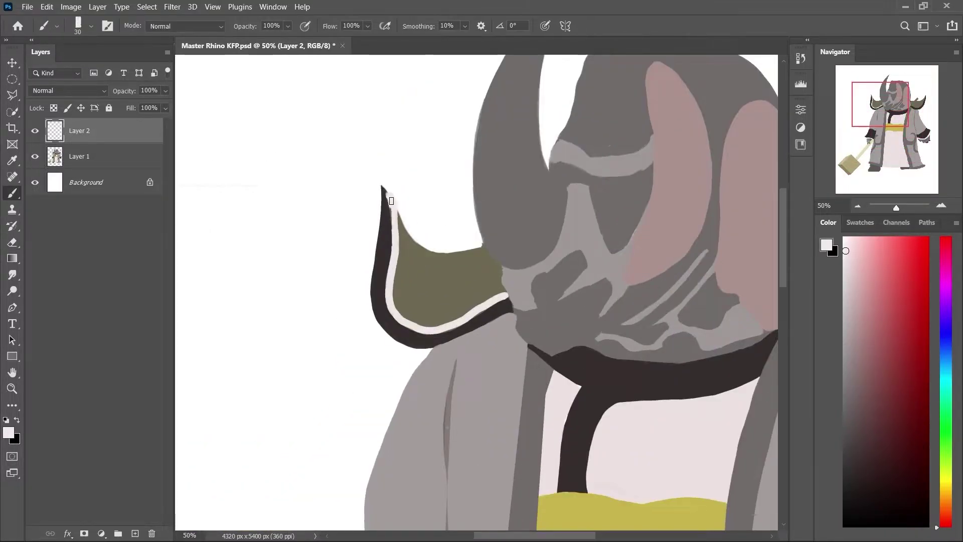
pyautogui.hscroll(4, 509, 278)
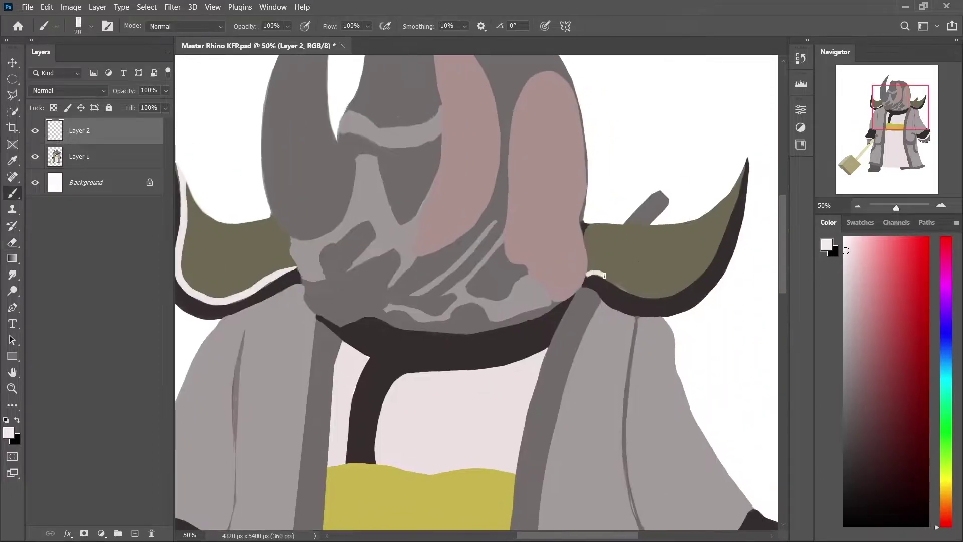
pyautogui.scroll(-2, 579, 287)
pyautogui.scroll(-1, 502, 276)
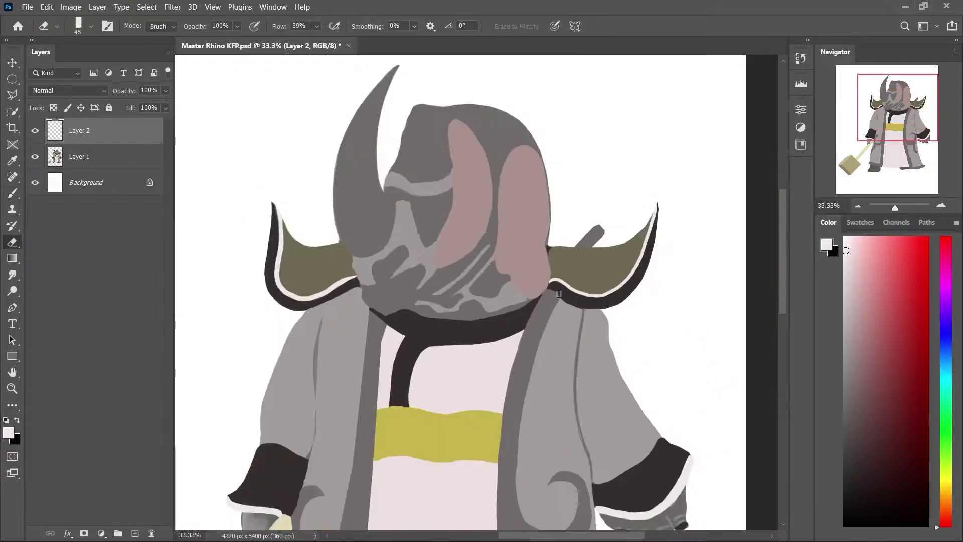
pyautogui.scroll(1, 452, 301)
pyautogui.press('b')
pyautogui.moveTo(334, 132)
pyautogui.mouseDown()
pyautogui.moveTo(291, 448)
pyautogui.moveTo(241, 396)
pyautogui.mouseUp()
pyautogui.scroll(-5, 251, 401)
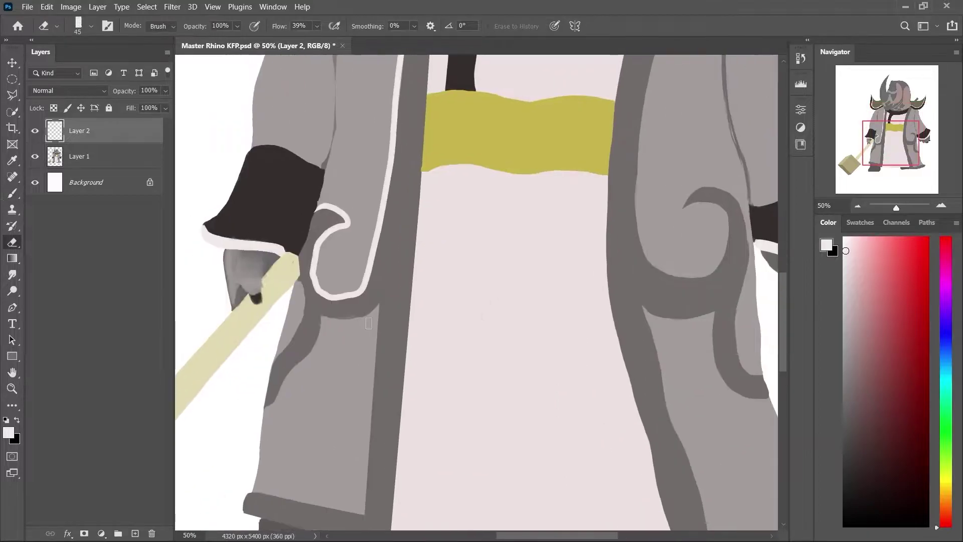
pyautogui.scroll(6, 452, 301)
pyautogui.moveTo(547, 181)
pyautogui.mouseDown()
pyautogui.moveTo(486, 384)
pyautogui.moveTo(536, 460)
pyautogui.mouseUp()
pyautogui.scroll(-3, 536, 459)
pyautogui.moveTo(599, 357); pyautogui.dragTo(624, 452)
# Paint a dark inner edge along the left robe and a dark stroke near the right collar.
pyautogui.press('e')
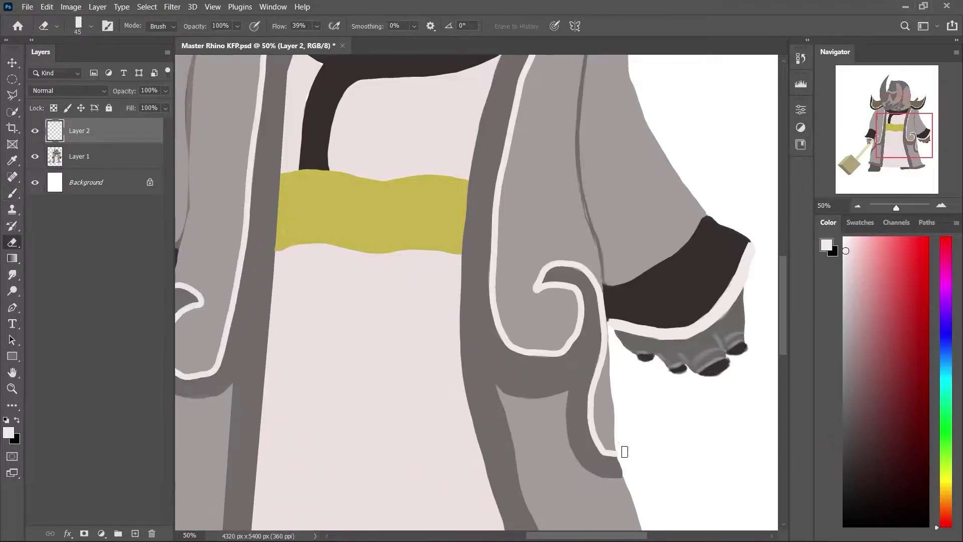
pyautogui.scroll(3, 532, 299)
pyautogui.scroll(-2, 641, 196)
pyautogui.scroll(2, 478, 112)
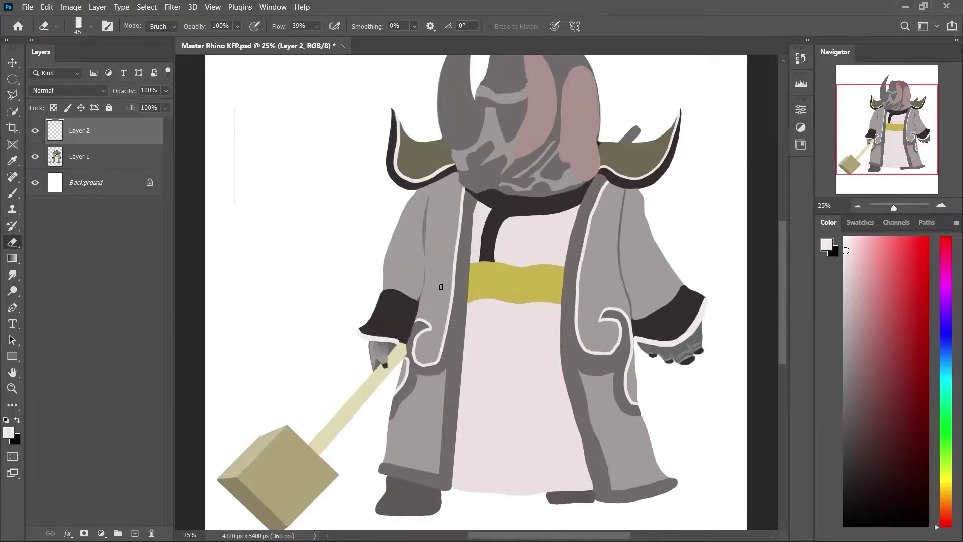
pyautogui.press('b')
pyautogui.press('x')
pyautogui.moveTo(477, 112); pyautogui.dragTo(454, 357)
pyautogui.scroll(-5, 465, 251)
pyautogui.press('[')
pyautogui.press('[')
pyautogui.press('[')
pyautogui.scroll(6, 536, 356)
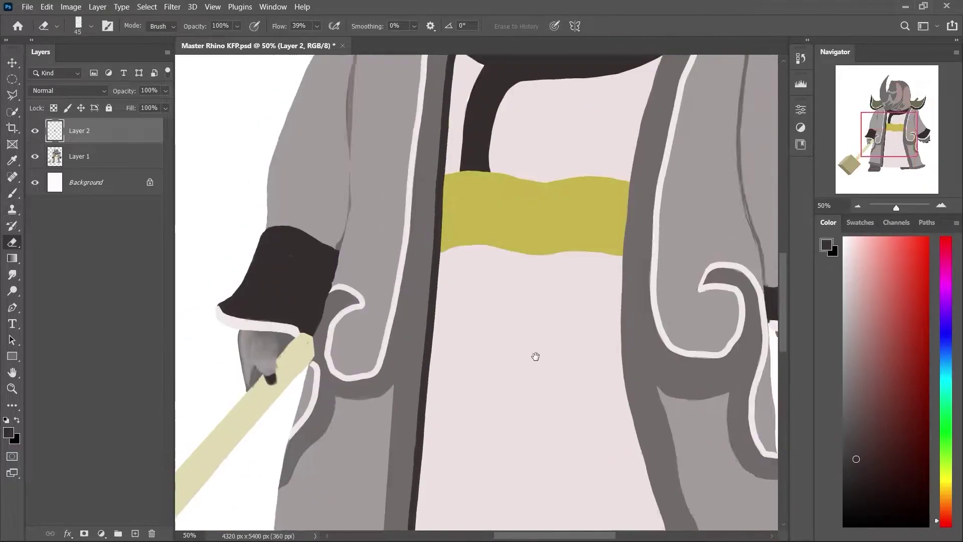
pyautogui.moveTo(667, 114); pyautogui.dragTo(643, 164)
# Outline the right robe's inner edge and hem, plus the left robe panel, in dark grey.
pyautogui.moveTo(667, 111); pyautogui.dragTo(600, 531)
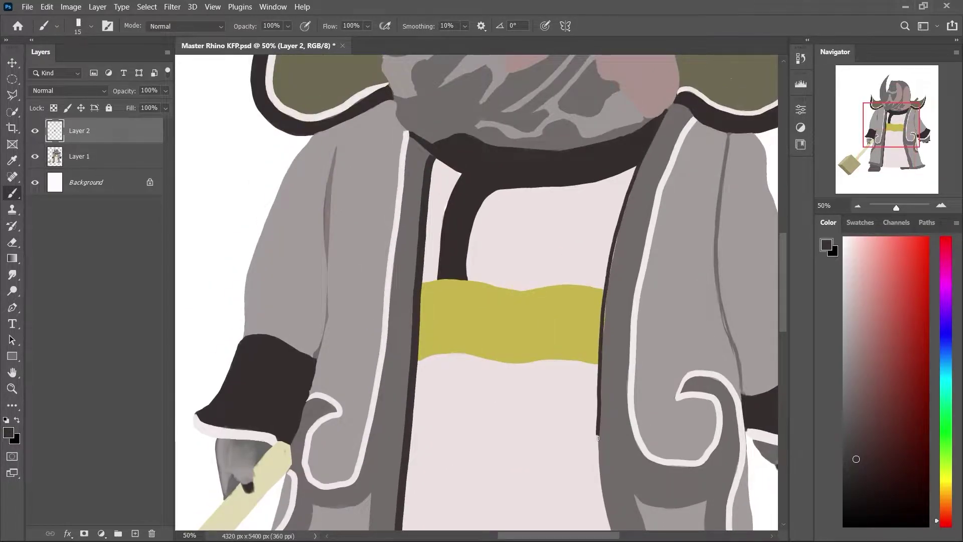
pyautogui.scroll(-5, 587, 242)
pyautogui.moveTo(572, 178); pyautogui.dragTo(725, 460)
pyautogui.press('e')
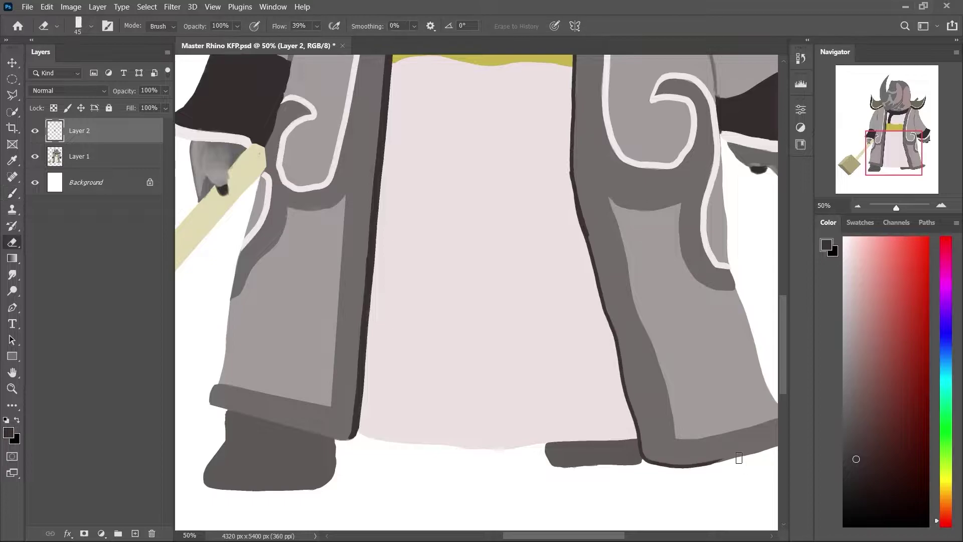
pyautogui.hotkey('ctrl', '-')
pyautogui.hotkey('ctrl', '+')
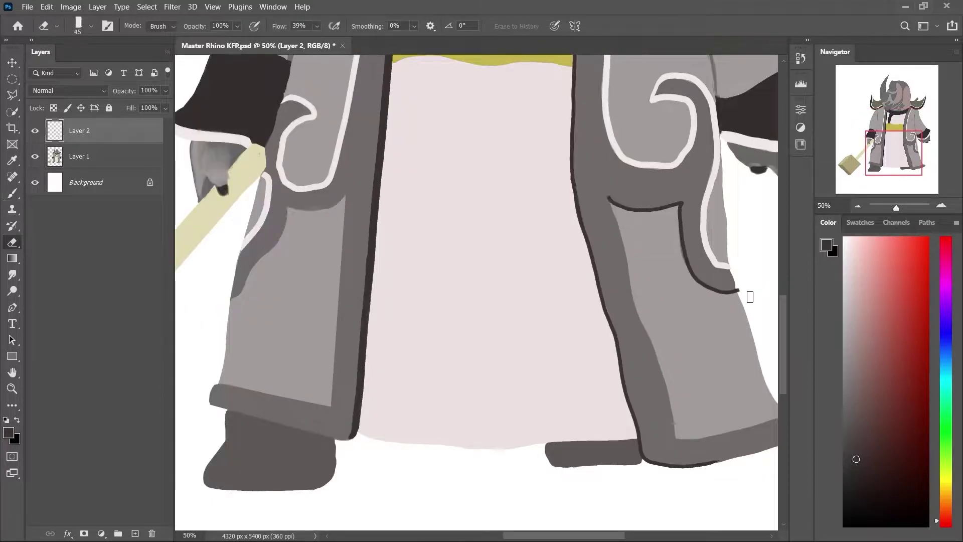
pyautogui.hotkey('ctrl', '-')
pyautogui.hotkey('ctrl', '-')
pyautogui.press('b')
pyautogui.hotkey('ctrl', '+')
pyautogui.moveTo(420, 273); pyautogui.dragTo(451, 232)
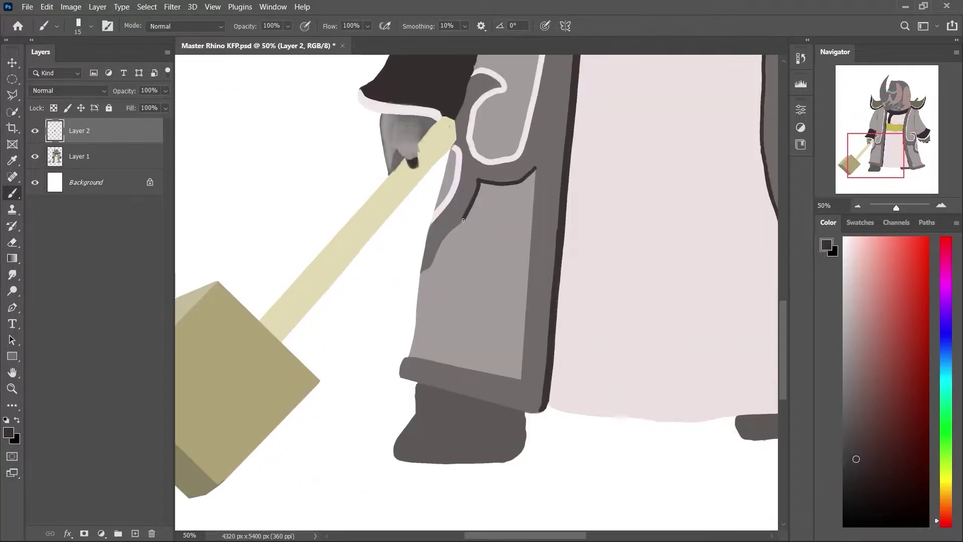
# Draw a thin grey fold line down the robe's chest panel.
pyautogui.hotkey('ctrl', '-')
pyautogui.hotkey('ctrl', '-')
pyautogui.hotkey('ctrl', '+')
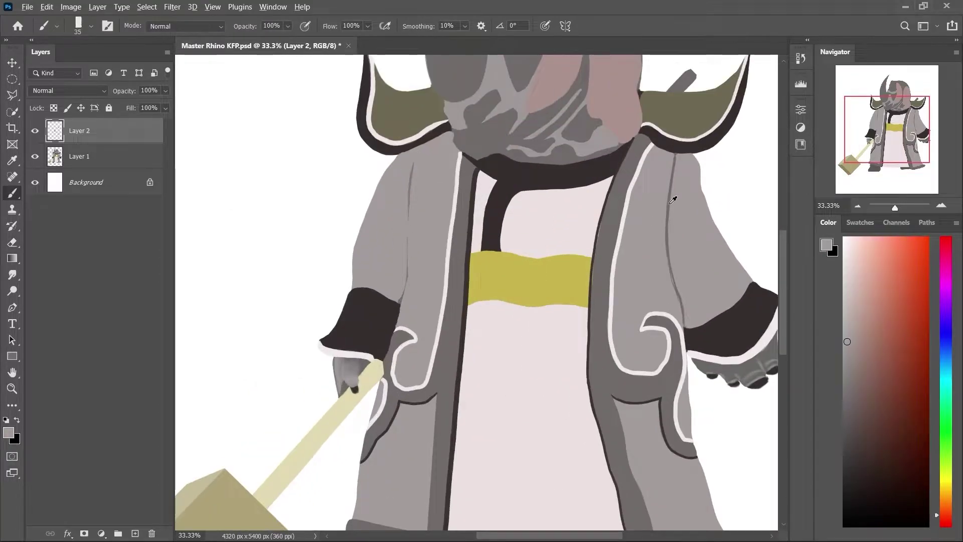
pyautogui.hotkey('ctrl', '+')
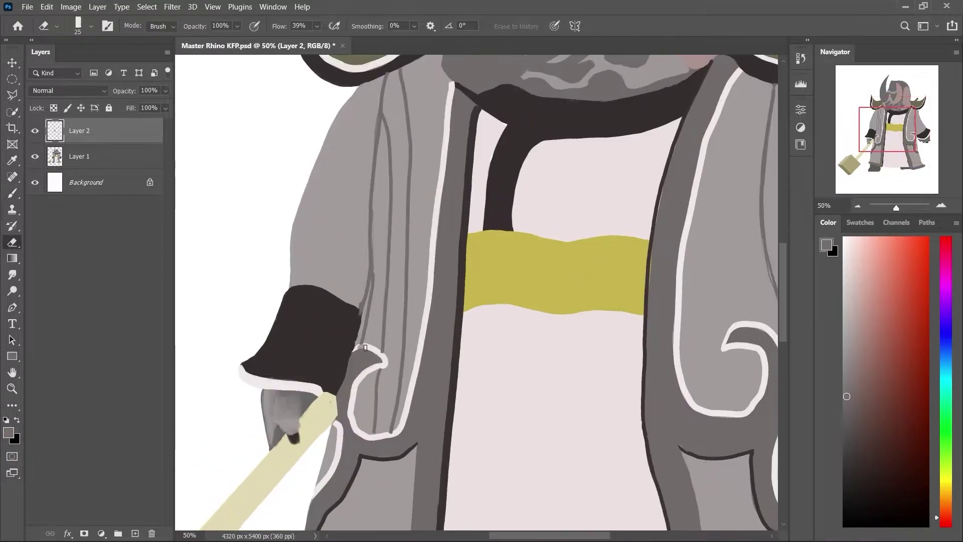
pyautogui.press('[')
pyautogui.press('[')
pyautogui.scroll(3, 474, 245)
pyautogui.hotkey('ctrl', '-')
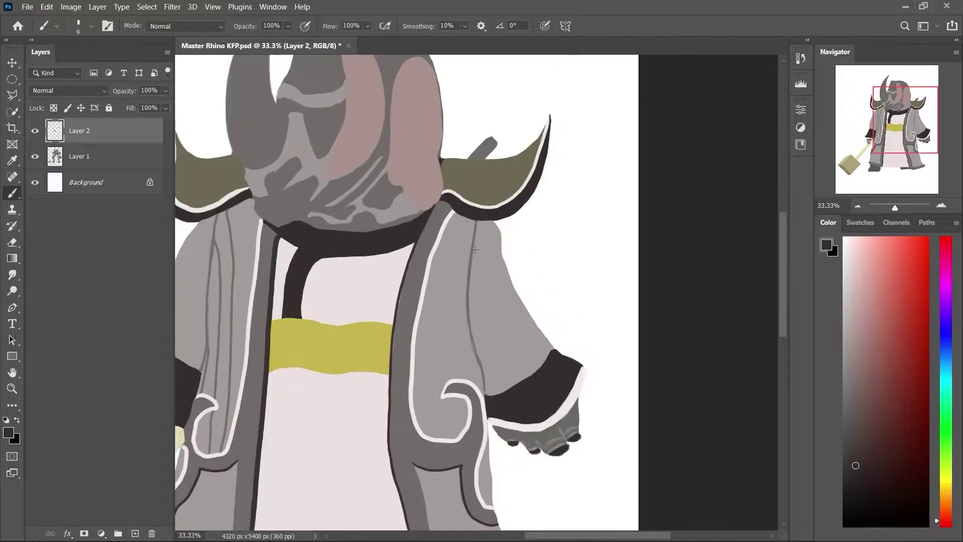
pyautogui.press(']')
pyautogui.press(']')
pyautogui.moveTo(464, 231); pyautogui.dragTo(436, 437)
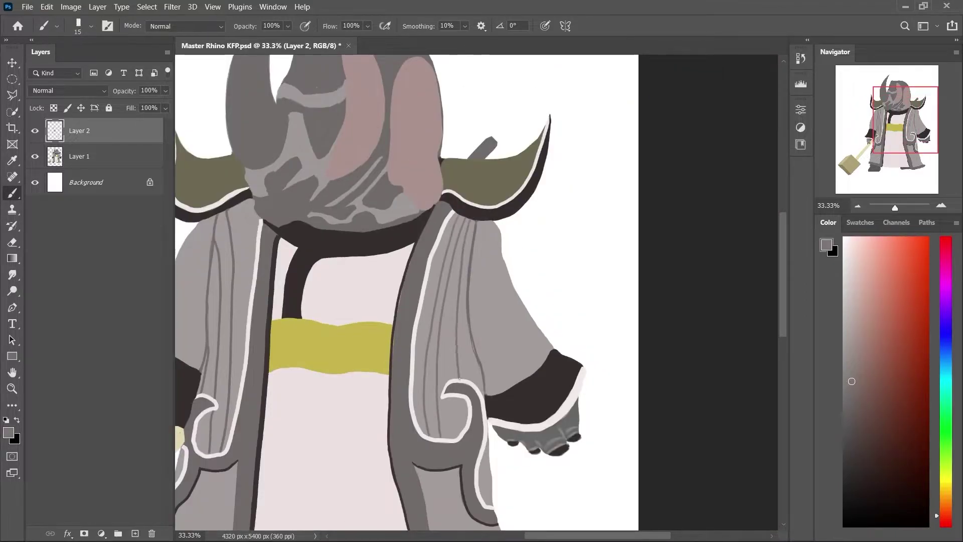
pyautogui.scroll(-5, 471, 227)
pyautogui.hscroll(-5, 471, 227)
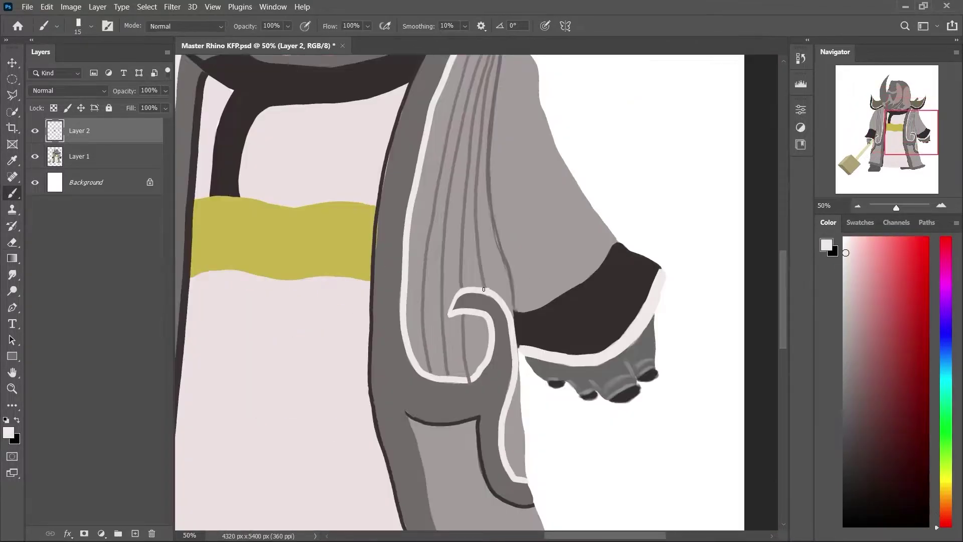
pyautogui.click(860, 274)
pyautogui.hotkey('ctrl', '+')
pyautogui.press(']')
pyautogui.press(']')
pyautogui.press(']')
# On a new layer, paint a bright yellow band above the left cuff.
pyautogui.hotkey('ctrl', 'shift', 'alt', 'n')
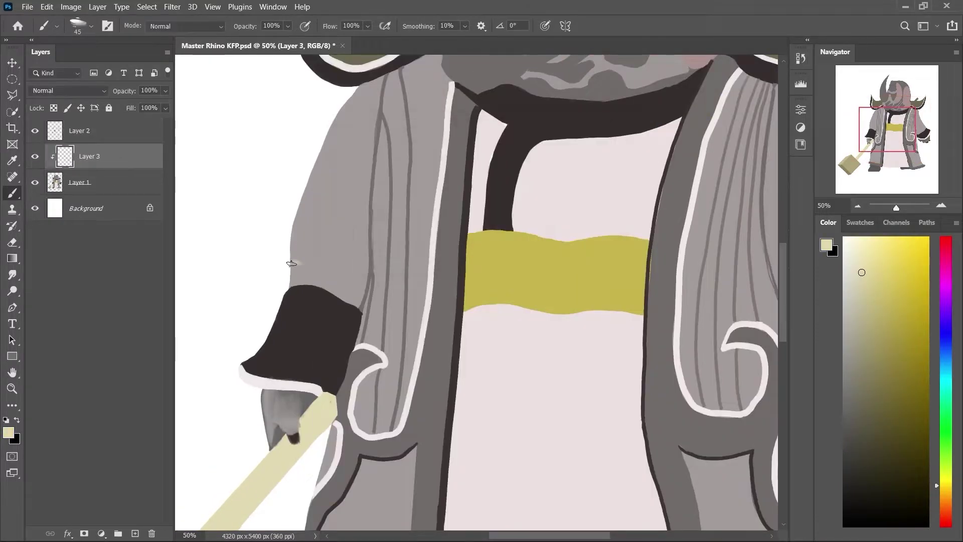
pyautogui.moveTo(290, 264); pyautogui.dragTo(359, 298)
pyautogui.hotkey('ctrl', 'z')
pyautogui.click(882, 258)
pyautogui.scroll(-1, 402, 316)
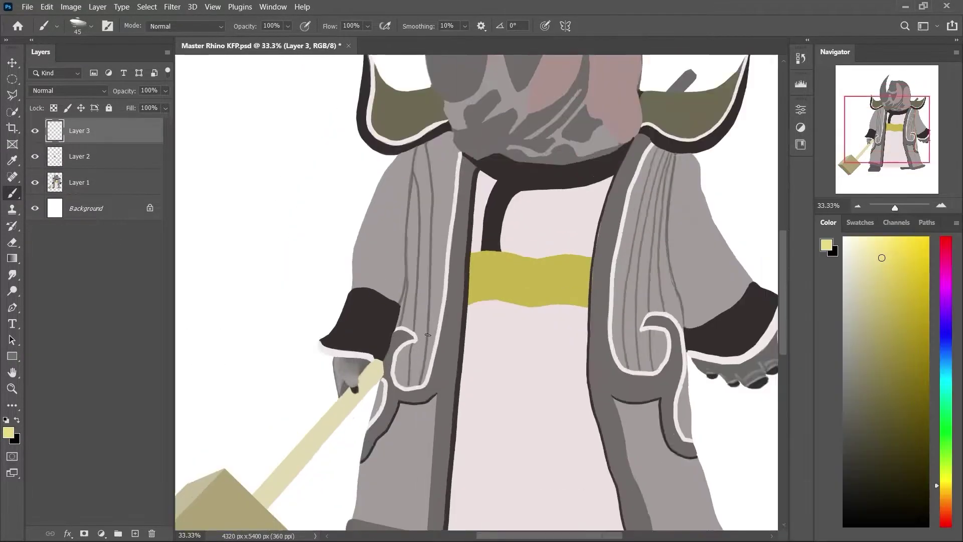
pyautogui.scroll(2, 402, 316)
pyautogui.moveTo(451, 321)
pyautogui.mouseDown()
pyautogui.moveTo(402, 316)
pyautogui.moveTo(452, 301)
pyautogui.moveTo(466, 319)
pyautogui.moveTo(497, 311)
pyautogui.moveTo(479, 350)
pyautogui.mouseUp()
# Shape yellow claw prongs above the left cuff and shade them with darker olive scallops.
pyautogui.press('e')
pyautogui.press('b')
pyautogui.moveTo(424, 286); pyautogui.dragTo(399, 281)
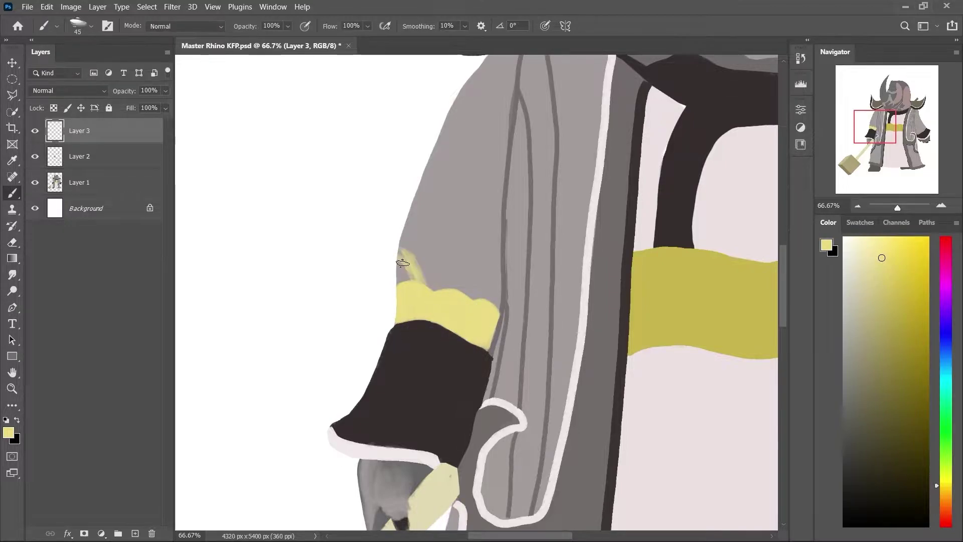
pyautogui.moveTo(467, 296); pyautogui.dragTo(442, 254)
pyautogui.press('e')
pyautogui.moveTo(494, 298)
pyautogui.mouseDown()
pyautogui.moveTo(483, 258)
pyautogui.moveTo(439, 286)
pyautogui.mouseUp()
pyautogui.moveTo(484, 261); pyautogui.dragTo(483, 289)
pyautogui.press('b')
pyautogui.keyDown('alt'); pyautogui.click(404, 258); pyautogui.keyUp('alt')
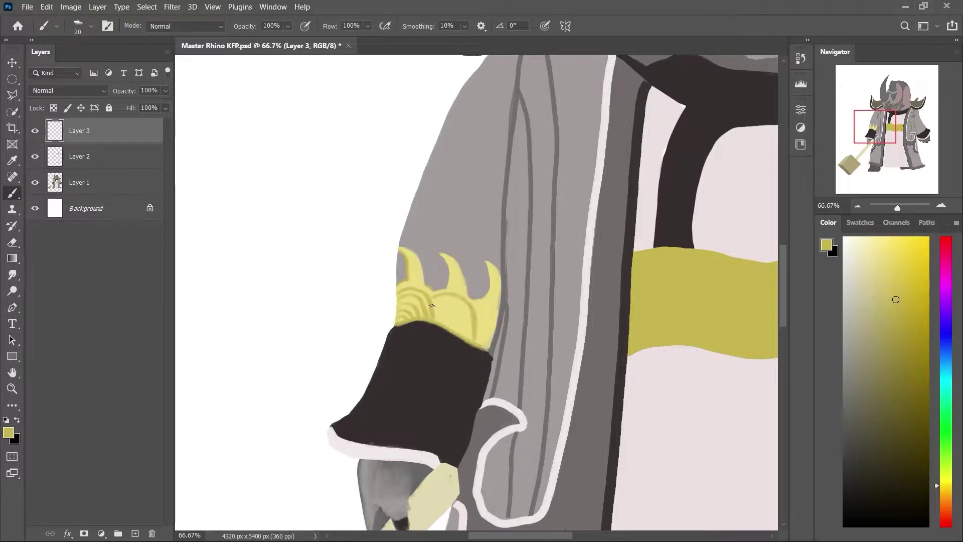
pyautogui.moveTo(447, 256); pyautogui.dragTo(449, 287)
# Paint a yellow band above the right cuff and clean up its edges.
pyautogui.moveTo(703, 301); pyautogui.dragTo(251, 281)
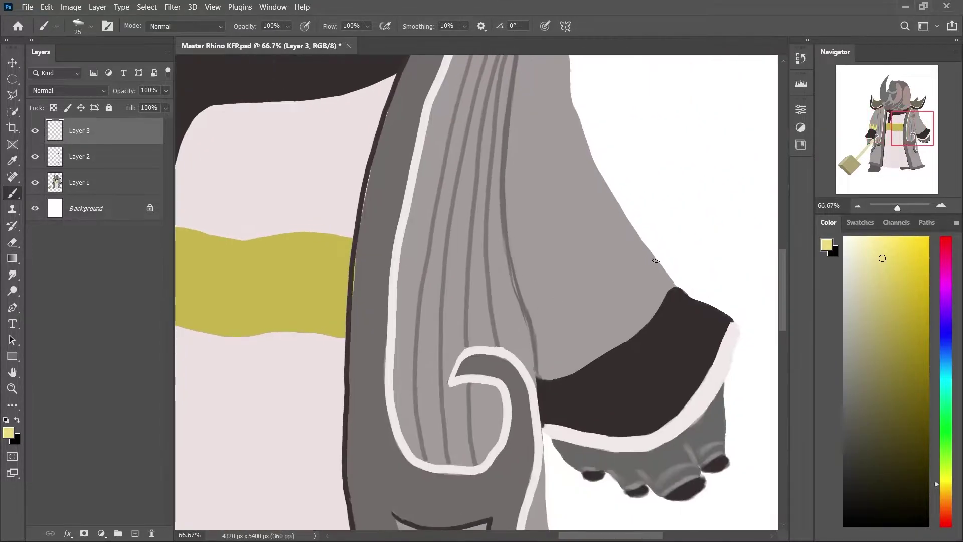
pyautogui.moveTo(645, 261); pyautogui.dragTo(642, 326)
pyautogui.moveTo(624, 289)
pyautogui.mouseDown()
pyautogui.moveTo(594, 347)
pyautogui.moveTo(547, 322)
pyautogui.moveTo(597, 326)
pyautogui.moveTo(552, 377)
pyautogui.moveTo(653, 266)
pyautogui.mouseUp()
pyautogui.press(']')
pyautogui.press('e')
pyautogui.moveTo(622, 321); pyautogui.dragTo(577, 380)
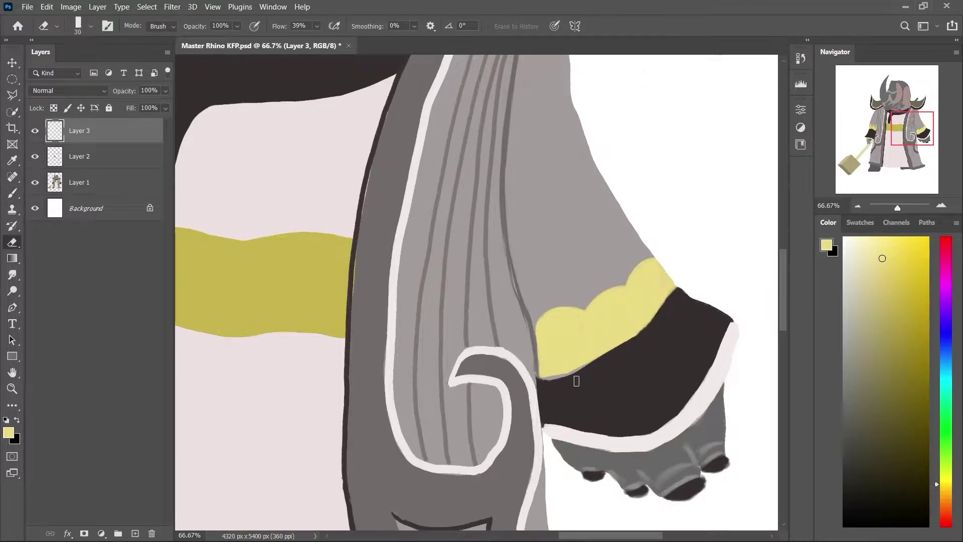
pyautogui.press('b')
pyautogui.moveTo(627, 302); pyautogui.dragTo(667, 258)
# Carve yellow claw prongs above the right cuff and shade them with darker scallops.
pyautogui.press('e')
pyautogui.press('b')
pyautogui.moveTo(550, 306); pyautogui.dragTo(553, 262)
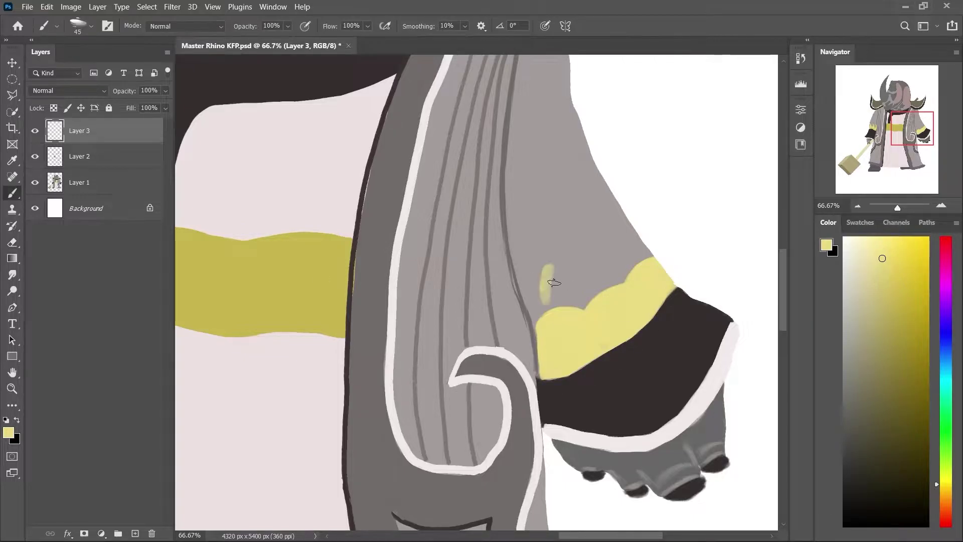
pyautogui.moveTo(596, 293)
pyautogui.mouseDown()
pyautogui.moveTo(596, 253)
pyautogui.moveTo(628, 232)
pyautogui.mouseUp()
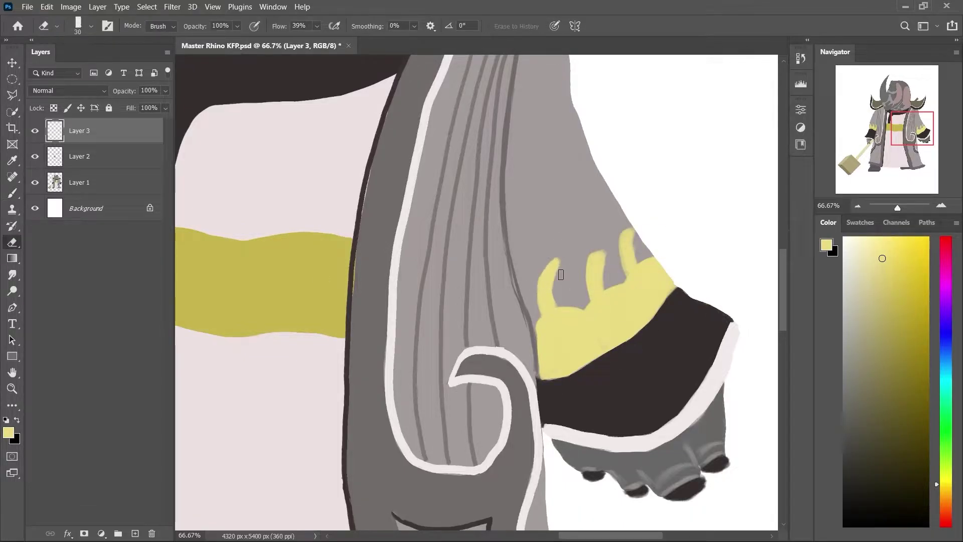
pyautogui.moveTo(602, 248); pyautogui.dragTo(602, 287)
pyautogui.press('b')
pyautogui.moveTo(582, 251)
pyautogui.mouseDown()
pyautogui.moveTo(589, 271)
pyautogui.moveTo(551, 279)
pyautogui.moveTo(593, 256)
pyautogui.mouseUp()
pyautogui.press('[')
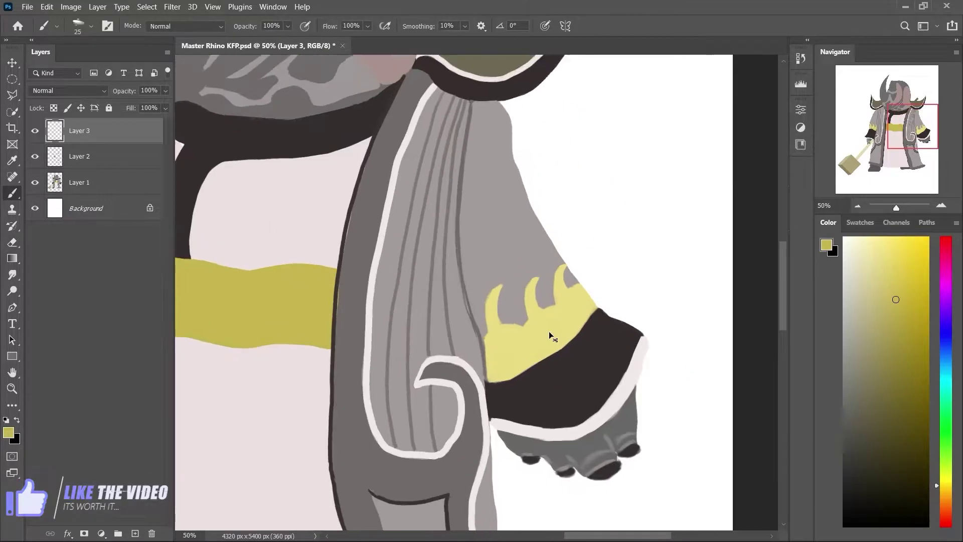
pyautogui.moveTo(542, 341); pyautogui.dragTo(582, 322)
# Add scallop shading to the rightmost claw, then lay broad strokes with a larger brush.
pyautogui.moveTo(602, 290); pyautogui.dragTo(608, 288)
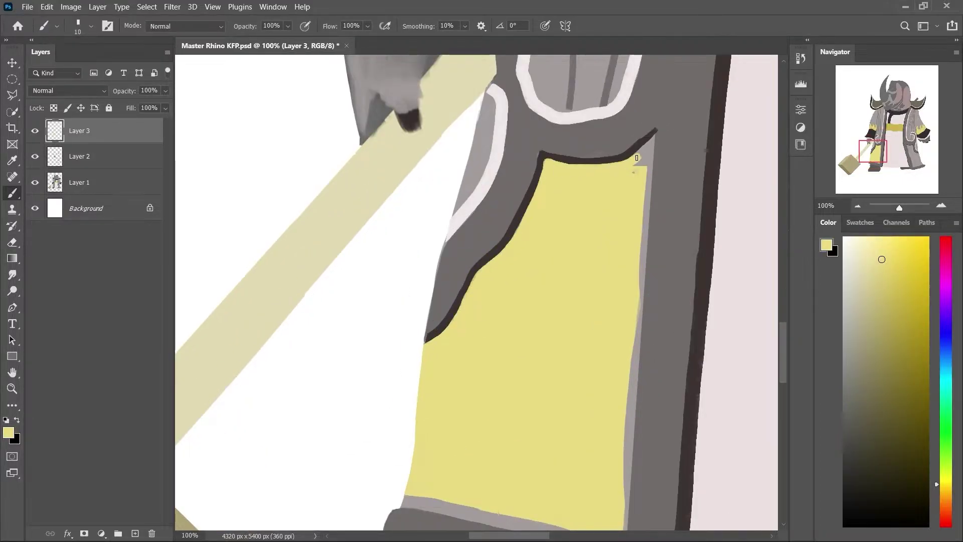
pyautogui.press(']')
pyautogui.moveTo(637, 158); pyautogui.dragTo(632, 395)
pyautogui.scroll(-3, 615, 400)
pyautogui.moveTo(396, 382)
pyautogui.mouseDown()
pyautogui.moveTo(600, 418)
pyautogui.moveTo(471, 132)
pyautogui.moveTo(603, 137)
pyautogui.moveTo(557, 191)
pyautogui.mouseUp()
# Edge and fill both lower robe panels with yellow.
pyautogui.press('[')
pyautogui.moveTo(469, 133); pyautogui.dragTo(591, 527)
pyautogui.moveTo(481, 150)
pyautogui.mouseDown()
pyautogui.moveTo(597, 173)
pyautogui.moveTo(595, 155)
pyautogui.moveTo(673, 314)
pyautogui.mouseUp()
pyautogui.press(']')
pyautogui.press(']')
pyautogui.moveTo(602, 191)
pyautogui.mouseDown()
pyautogui.moveTo(637, 308)
pyautogui.moveTo(568, 299)
pyautogui.mouseUp()
pyautogui.scroll(-3, 457, 279)
pyautogui.scroll(-2, 564, 247)
pyautogui.moveTo(652, 161)
pyautogui.mouseDown()
pyautogui.moveTo(510, 327)
pyautogui.moveTo(748, 299)
pyautogui.mouseUp()
pyautogui.scroll(5, 532, 276)
pyautogui.scroll(-3, 402, 301)
pyautogui.scroll(2, 320, 357)
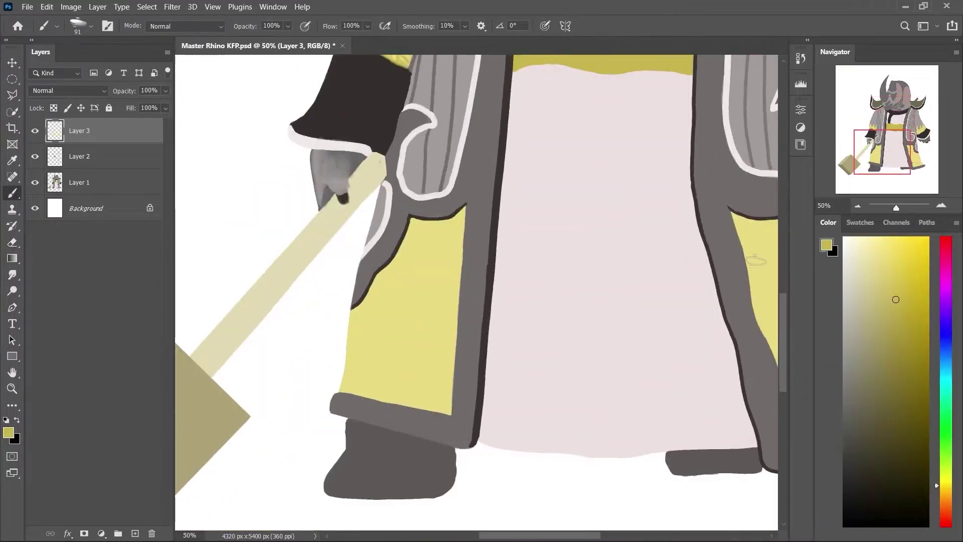
pyautogui.scroll(1, 320, 357)
# Paint pale yellow wavy streaks on the yellow panel with a thin brush.
pyautogui.press('[')
pyautogui.press('[')
pyautogui.press('[')
pyautogui.press('[')
pyautogui.click(866, 236)
pyautogui.moveTo(314, 319); pyautogui.dragTo(330, 434)
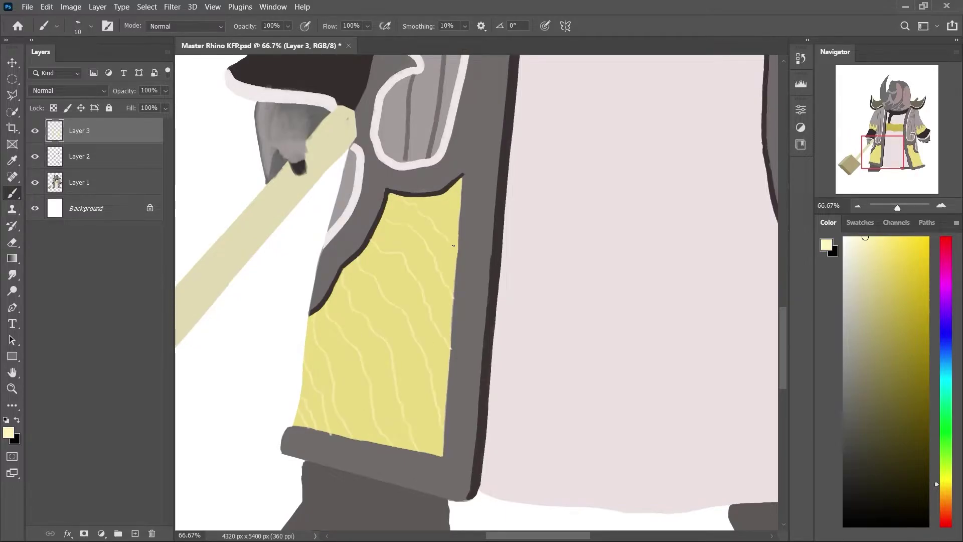
pyautogui.hscroll(5, 492, 185)
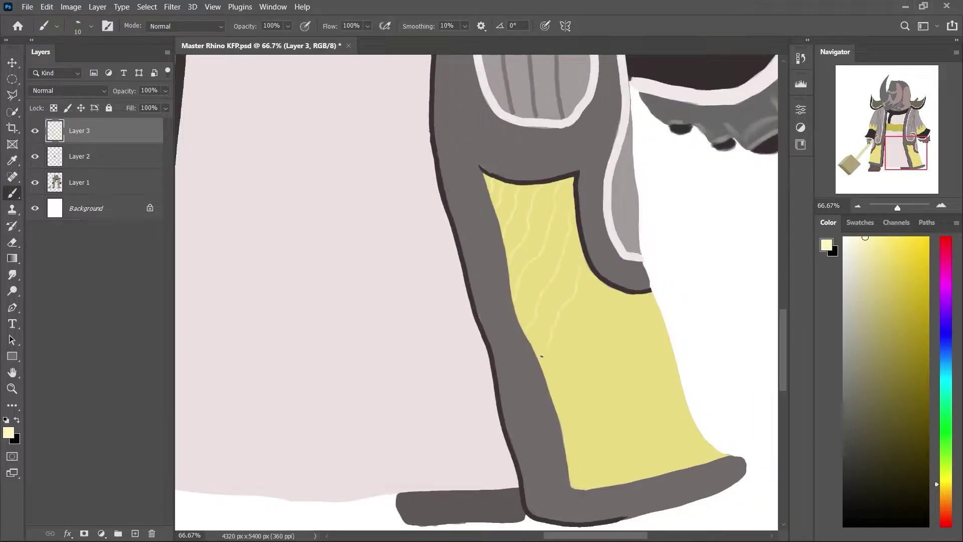
pyautogui.scroll(-2, 650, 477)
pyautogui.scroll(3, 649, 477)
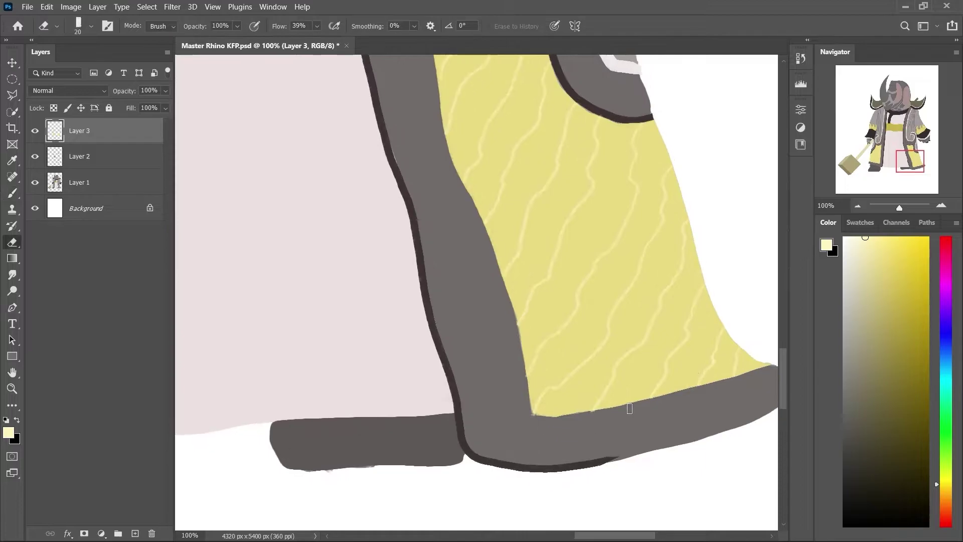
pyautogui.scroll(5, 477, 251)
# Add cream patches in the panel corners and draw khaki arcs over them.
pyautogui.press(']')
pyautogui.click(846, 238)
pyautogui.moveTo(386, 396)
pyautogui.mouseDown()
pyautogui.moveTo(408, 370)
pyautogui.moveTo(441, 413)
pyautogui.moveTo(398, 404)
pyautogui.moveTo(449, 434)
pyautogui.mouseUp()
pyautogui.press('e')
pyautogui.press('b')
pyautogui.hscroll(5, 598, 297)
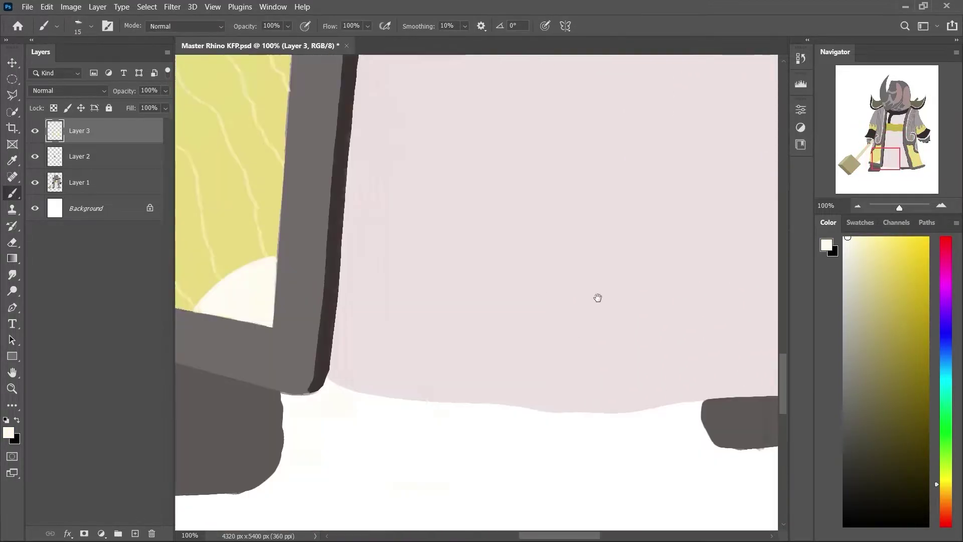
pyautogui.hscroll(5, 597, 297)
pyautogui.moveTo(524, 426)
pyautogui.mouseDown()
pyautogui.moveTo(588, 421)
pyautogui.moveTo(527, 368)
pyautogui.moveTo(587, 390)
pyautogui.mouseUp()
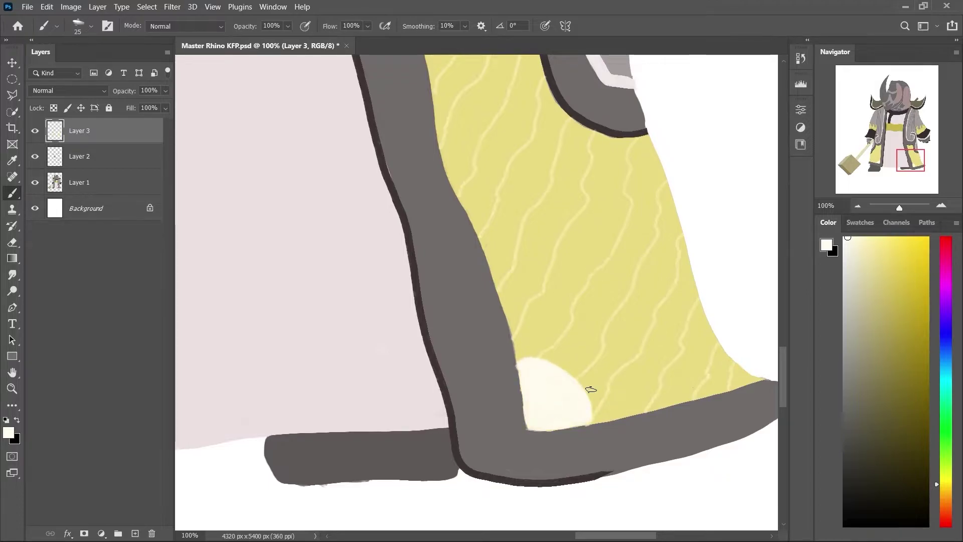
pyautogui.moveTo(524, 257); pyautogui.dragTo(529, 226)
pyautogui.keyDown('alt'); pyautogui.click(551, 388); pyautogui.keyUp('alt')
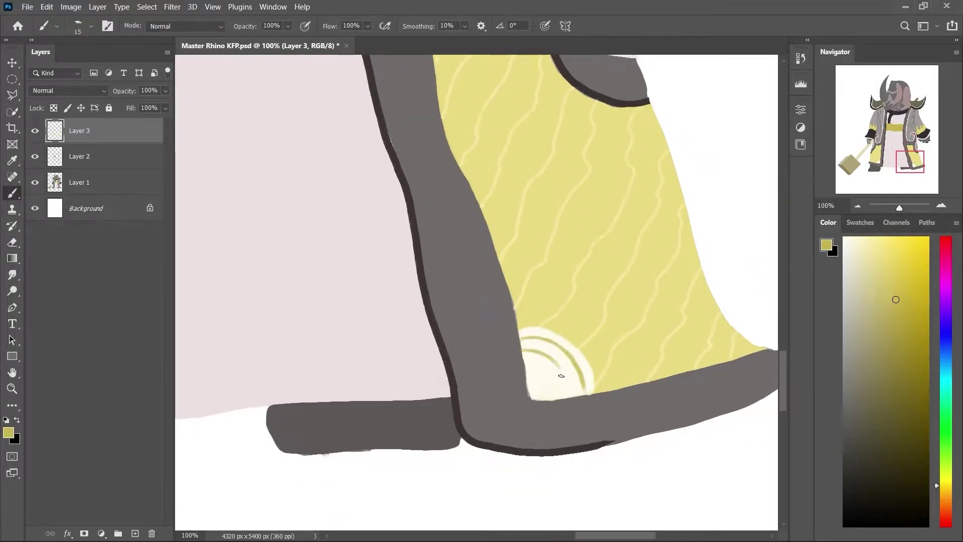
pyautogui.moveTo(525, 364); pyautogui.dragTo(573, 397)
pyautogui.hscroll(-10, 469, 285)
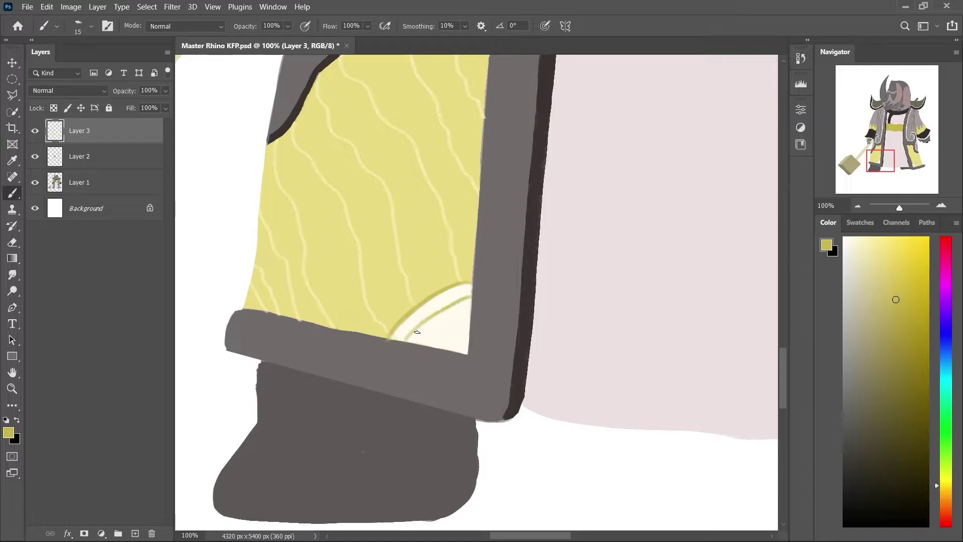
# Sample the hammer head's colour and draw swirls across it with a 9px brush.
pyautogui.hotkey('ctrl', '0')
pyautogui.scroll(5, 564, 316)
pyautogui.keyDown('alt'); pyautogui.click(391, 346); pyautogui.keyUp('alt')
pyautogui.press('[')
pyautogui.press('[')
pyautogui.moveTo(379, 286)
pyautogui.mouseDown()
pyautogui.moveTo(409, 285)
pyautogui.moveTo(457, 251)
pyautogui.moveTo(480, 304)
pyautogui.moveTo(527, 317)
pyautogui.mouseUp()
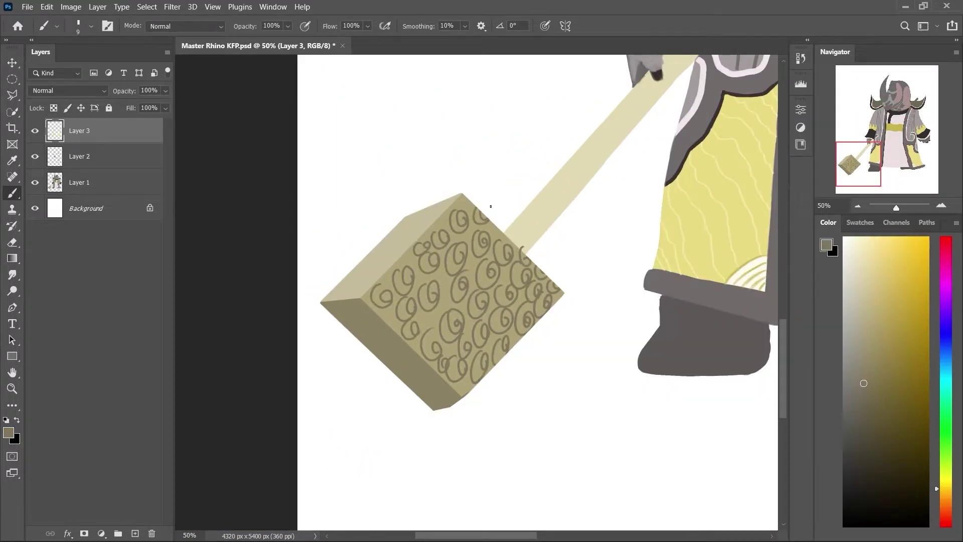
# Duplicate the swirl layer and skew the copy onto the hammer's top face.
pyautogui.hotkey('ctrl', 'shift', 'd')
pyautogui.hotkey('ctrl', 'j')
pyautogui.hotkey('ctrl', 'j')
pyautogui.hotkey('ctrl', 't')
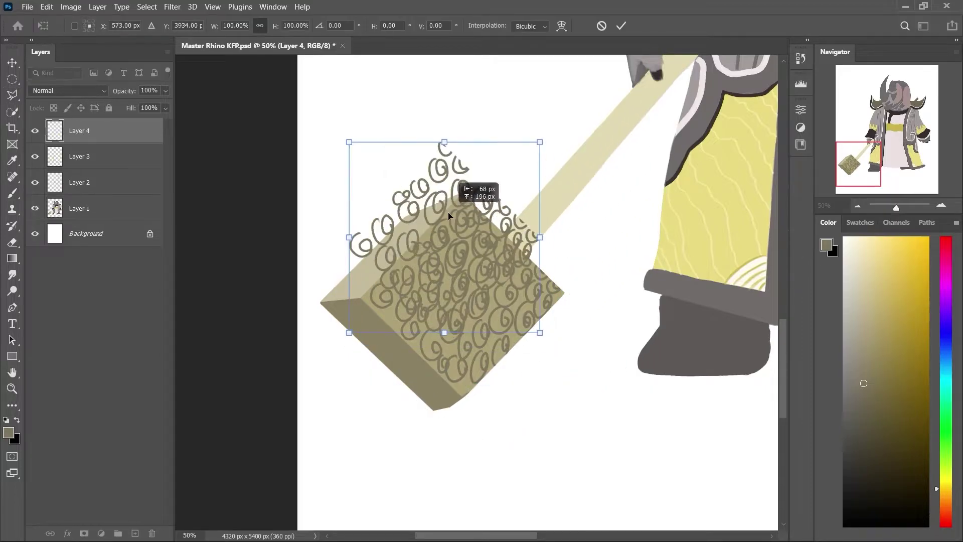
pyautogui.rightClick(462, 241)
pyautogui.click(484, 286)
pyautogui.moveTo(369, 193); pyautogui.dragTo(498, 129)
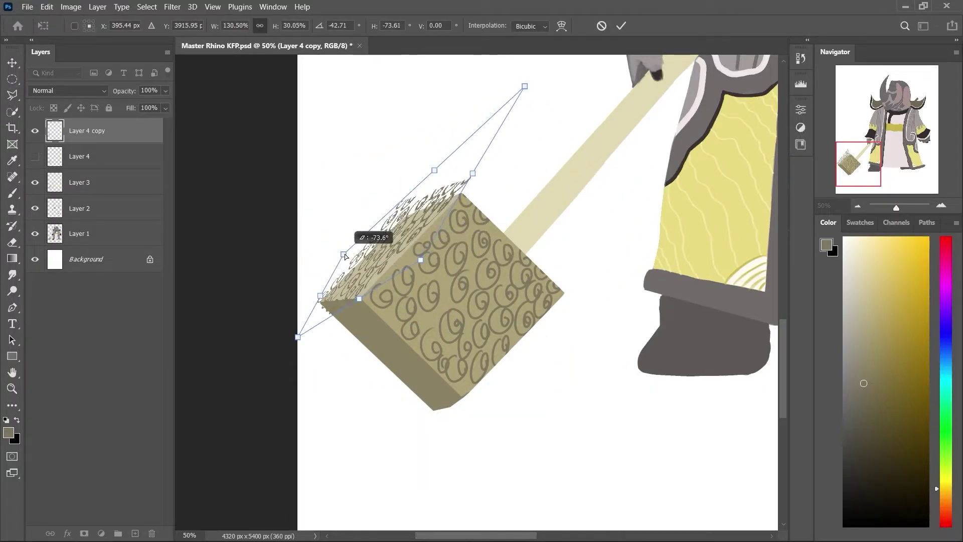
pyautogui.press('Return')
# Show Layer 4 and Free Transform its swirls onto the hammer cube's side face.
pyautogui.hotkey('ctrl', 'd')
pyautogui.click(34, 156)
pyautogui.click(80, 156)
pyautogui.hotkey('ctrl', 't')
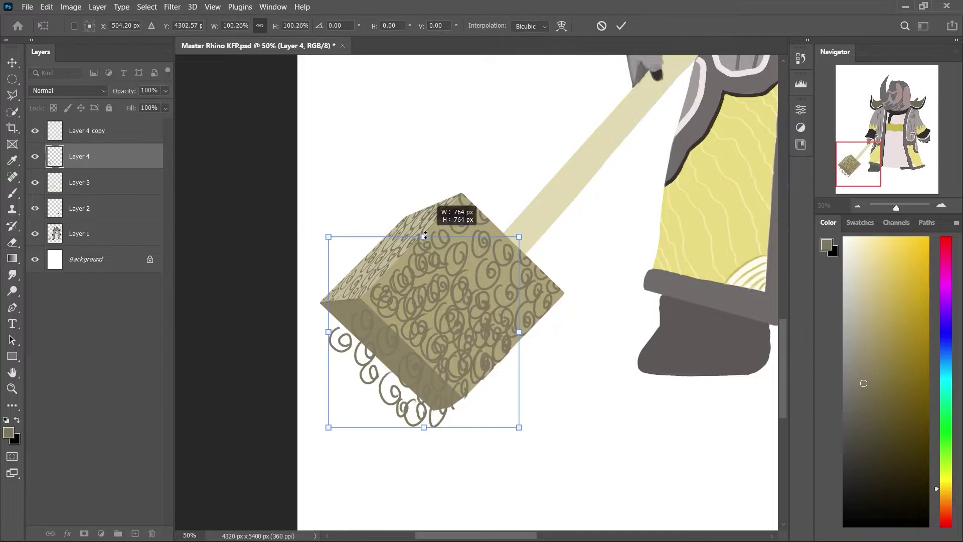
pyautogui.moveTo(442, 220); pyautogui.dragTo(320, 360)
pyautogui.moveTo(397, 432); pyautogui.dragTo(484, 460)
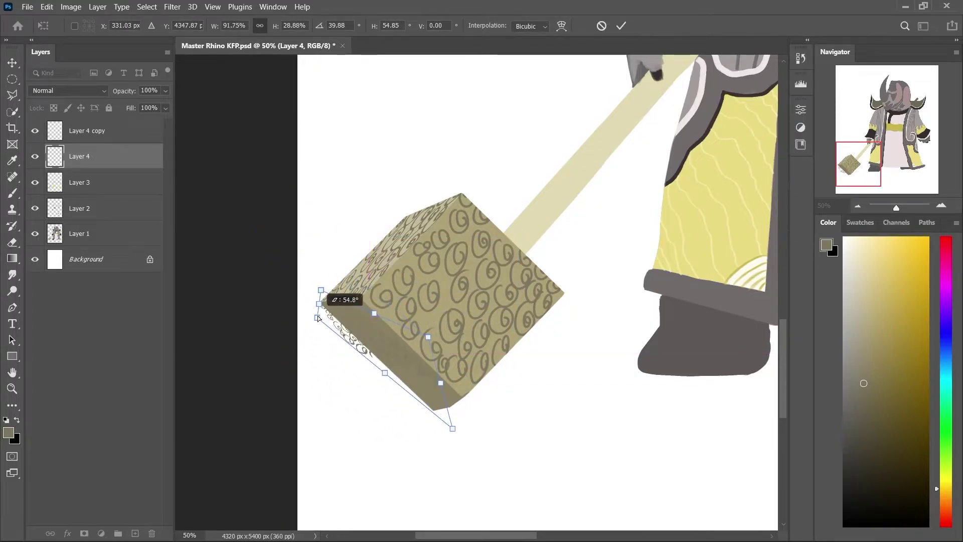
pyautogui.moveTo(326, 298); pyautogui.dragTo(467, 411)
pyautogui.press('Return')
pyautogui.press('e')
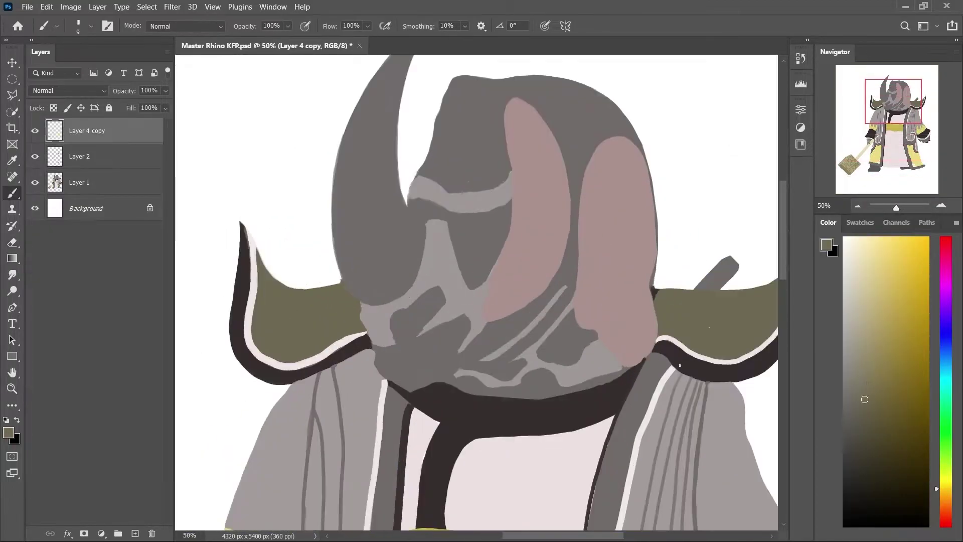
# Draw swirls on both the left and right shoulder pads.
pyautogui.moveTo(312, 301)
pyautogui.mouseDown()
pyautogui.moveTo(346, 321)
pyautogui.moveTo(190, 306)
pyautogui.mouseUp()
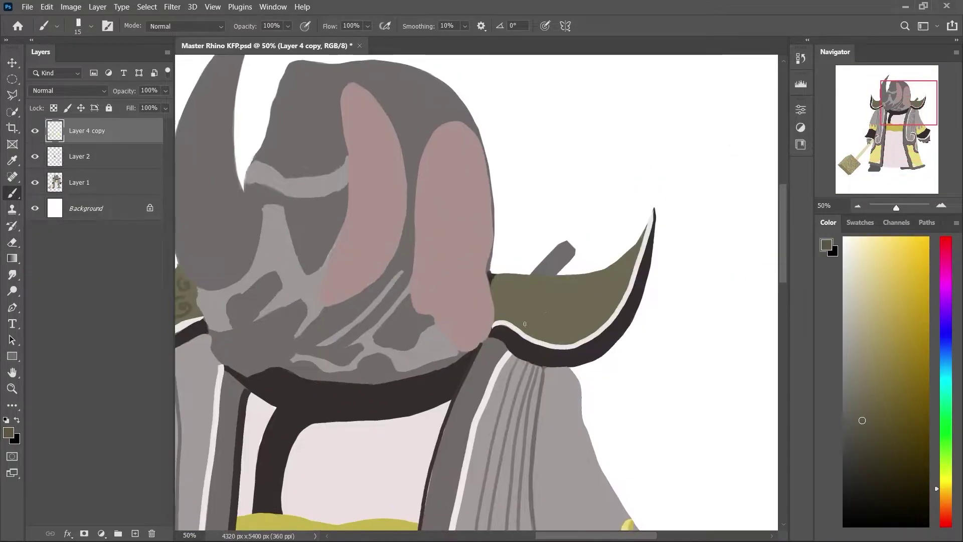
pyautogui.moveTo(497, 281); pyautogui.dragTo(572, 302)
pyautogui.scroll(2, 599, 321)
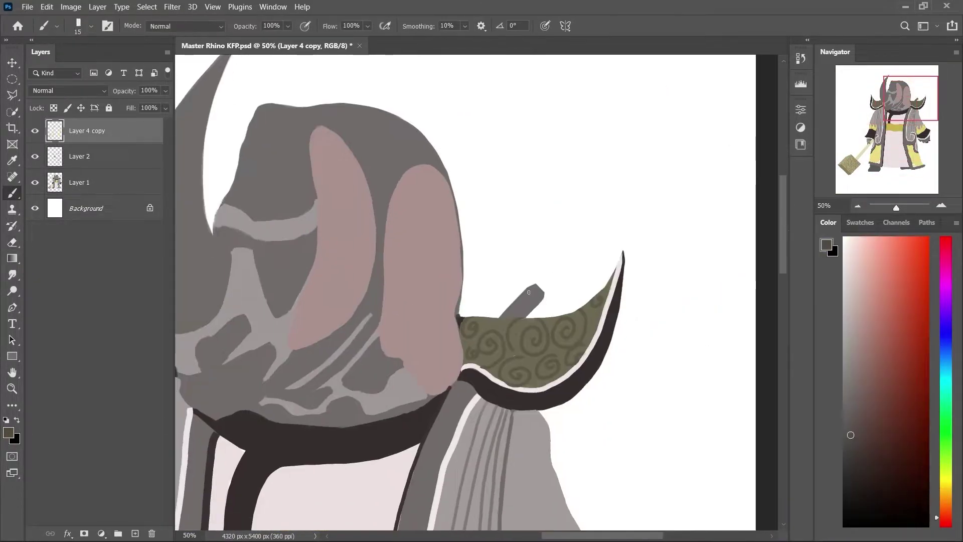
pyautogui.press('[')
pyautogui.press('[')
pyautogui.scroll(-5, 484, 210)
# Sample the dark outline colour and dab a dark button onto the collar.
pyautogui.keyDown('alt'); pyautogui.click(483, 211); pyautogui.keyUp('alt')
pyautogui.press(']')
pyautogui.press(']')
pyautogui.click(503, 247)
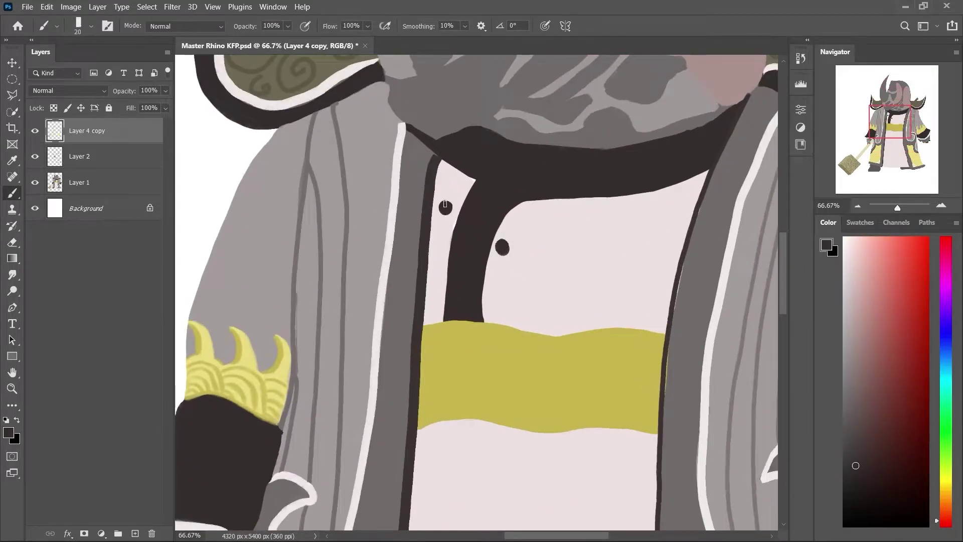
pyautogui.press('[')
pyautogui.keyDown('alt'); pyautogui.click(567, 278); pyautogui.keyUp('alt')
pyautogui.scroll(-3, 445, 207)
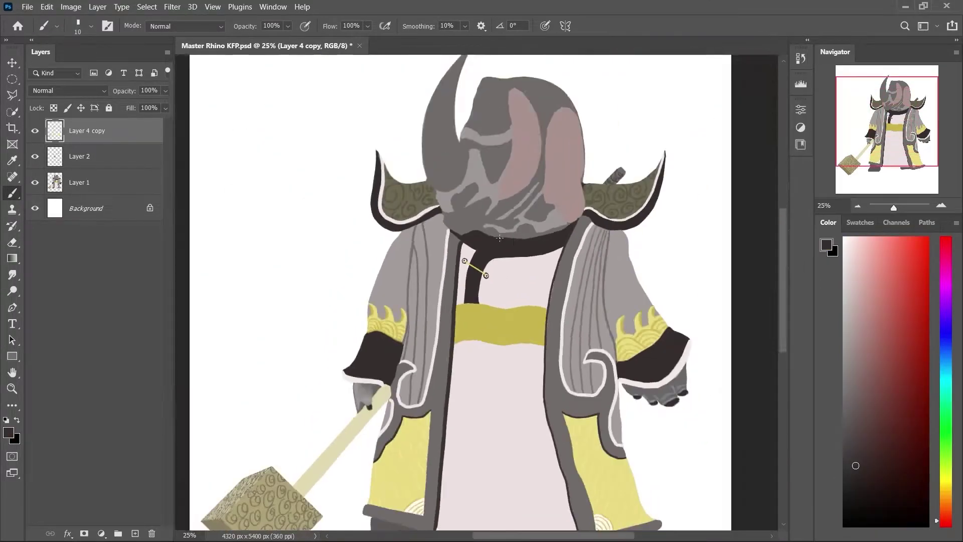
pyautogui.scroll(3, 586, 254)
# Paint the left horn and its base grey-green.
pyautogui.press(']')
pyautogui.press(']')
pyautogui.press(']')
pyautogui.keyDown('alt'); pyautogui.click(772, 387); pyautogui.keyUp('alt')
pyautogui.press(']')
pyautogui.moveTo(469, 87)
pyautogui.mouseDown()
pyautogui.moveTo(441, 100)
pyautogui.moveTo(382, 321)
pyautogui.moveTo(420, 284)
pyautogui.moveTo(401, 346)
pyautogui.mouseUp()
pyautogui.scroll(1, 471, 296)
pyautogui.moveTo(452, 271)
pyautogui.mouseDown()
pyautogui.moveTo(437, 351)
pyautogui.moveTo(370, 335)
pyautogui.moveTo(391, 327)
pyautogui.mouseUp()
pyautogui.scroll(-1, 392, 327)
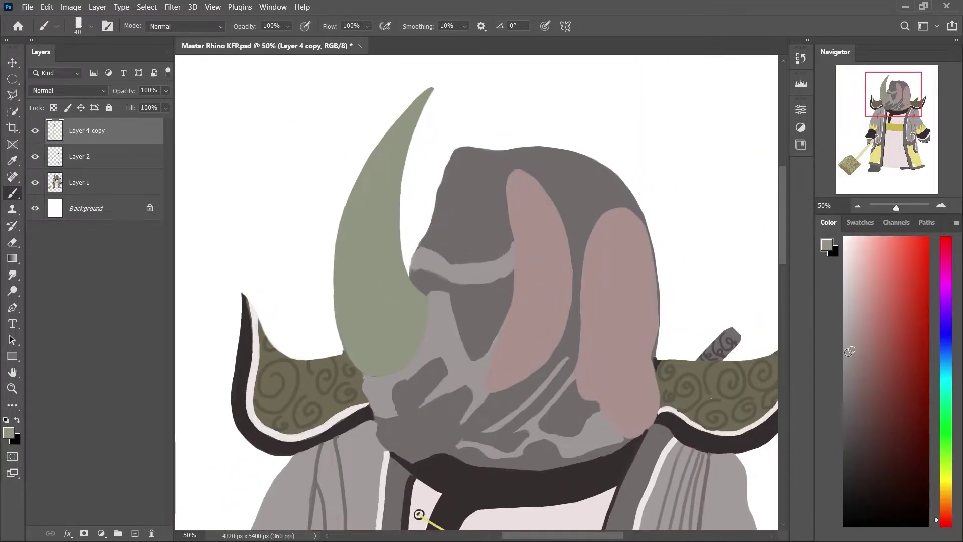
# Shade the horn, add dark zigzag lines near its tip, and warp swirls along its curve.
pyautogui.moveTo(855, 325); pyautogui.dragTo(858, 313)
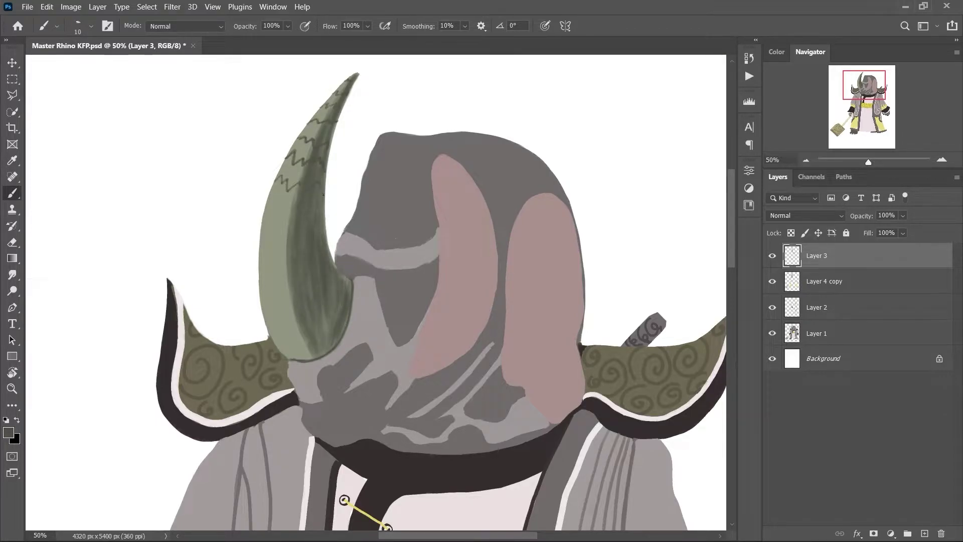
pyautogui.moveTo(271, 200); pyautogui.dragTo(296, 215)
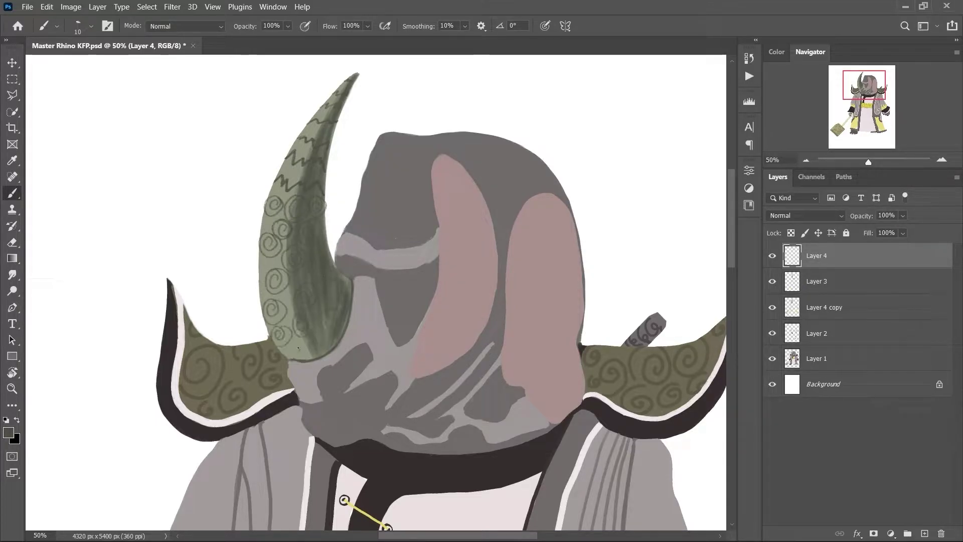
pyautogui.moveTo(351, 359)
pyautogui.mouseDown()
pyautogui.moveTo(385, 307)
pyautogui.moveTo(335, 168)
pyautogui.mouseUp()
# Commit the horn warp and paint beige over the forehead, nose and top of head.
pyautogui.press('Return')
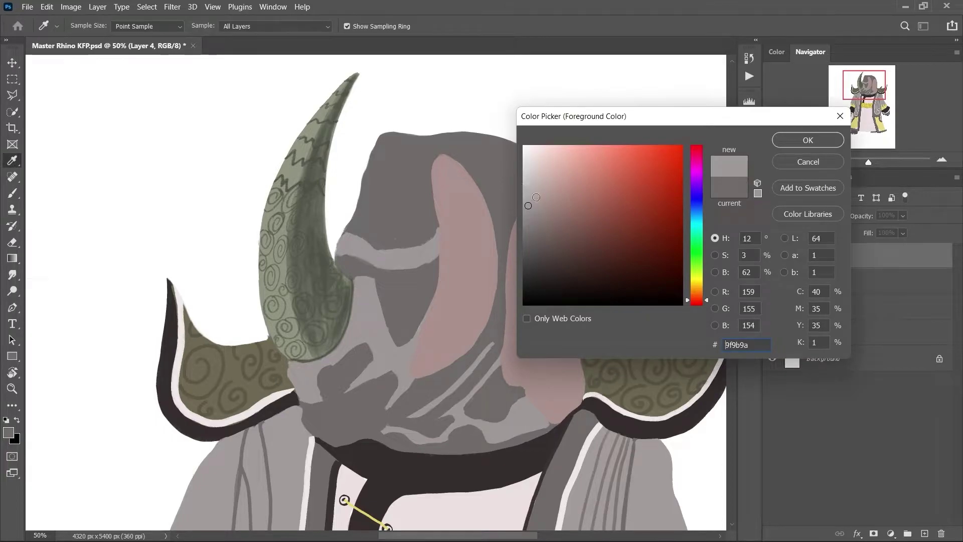
pyautogui.moveTo(344, 233)
pyautogui.mouseDown()
pyautogui.moveTo(402, 146)
pyautogui.moveTo(411, 235)
pyautogui.moveTo(396, 161)
pyautogui.moveTo(423, 141)
pyautogui.moveTo(502, 271)
pyautogui.mouseUp()
pyautogui.press('[')
pyautogui.press('[')
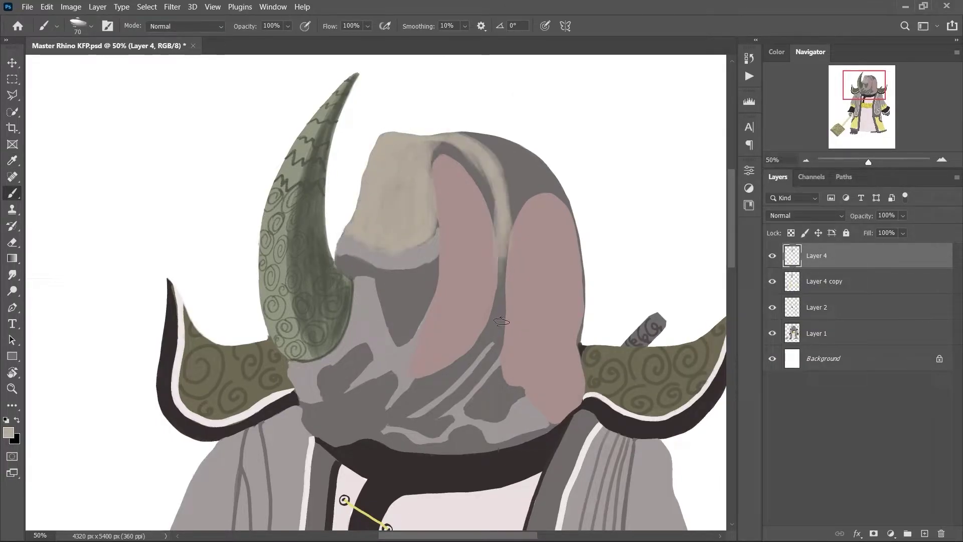
pyautogui.moveTo(452, 141)
pyautogui.mouseDown()
pyautogui.moveTo(502, 326)
pyautogui.moveTo(502, 281)
pyautogui.mouseUp()
pyautogui.moveTo(502, 146)
pyautogui.mouseDown()
pyautogui.moveTo(531, 165)
pyautogui.moveTo(442, 182)
pyautogui.mouseUp()
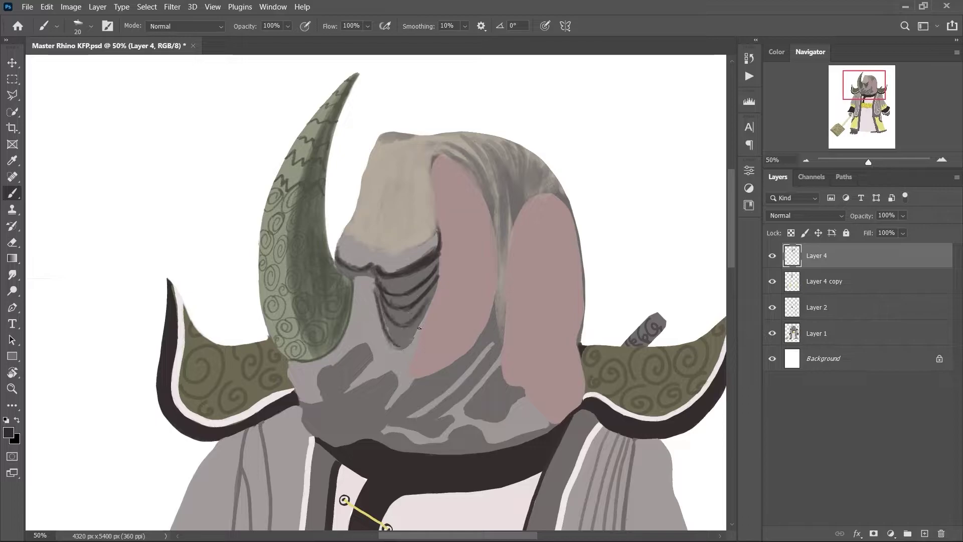
# Draw dark wrinkles across the forehead and paint the left ear mauve.
pyautogui.moveTo(402, 231); pyautogui.dragTo(346, 240)
pyautogui.moveTo(353, 218); pyautogui.dragTo(425, 211)
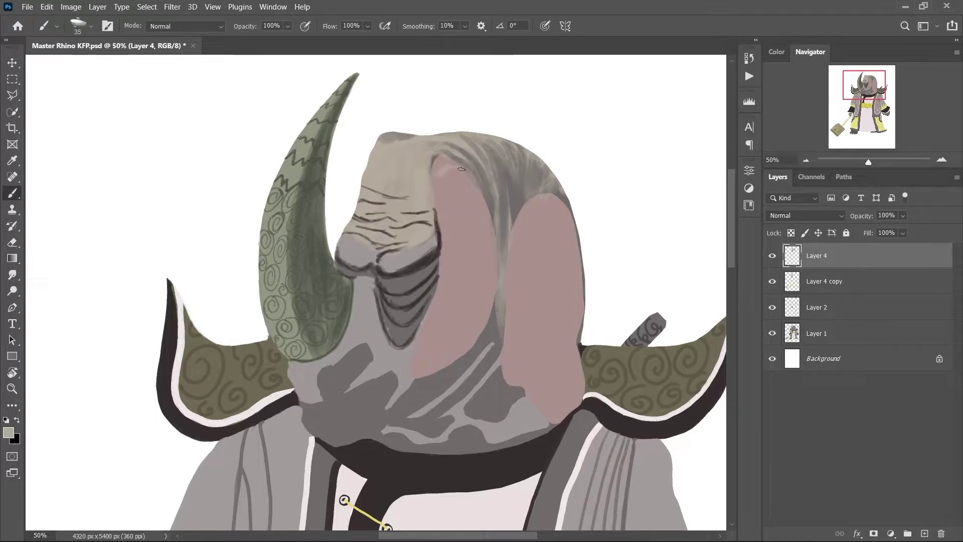
pyautogui.click(8, 433)
pyautogui.click(451, 254)
pyautogui.press('Return')
pyautogui.press(']')
pyautogui.moveTo(441, 169); pyautogui.dragTo(416, 374)
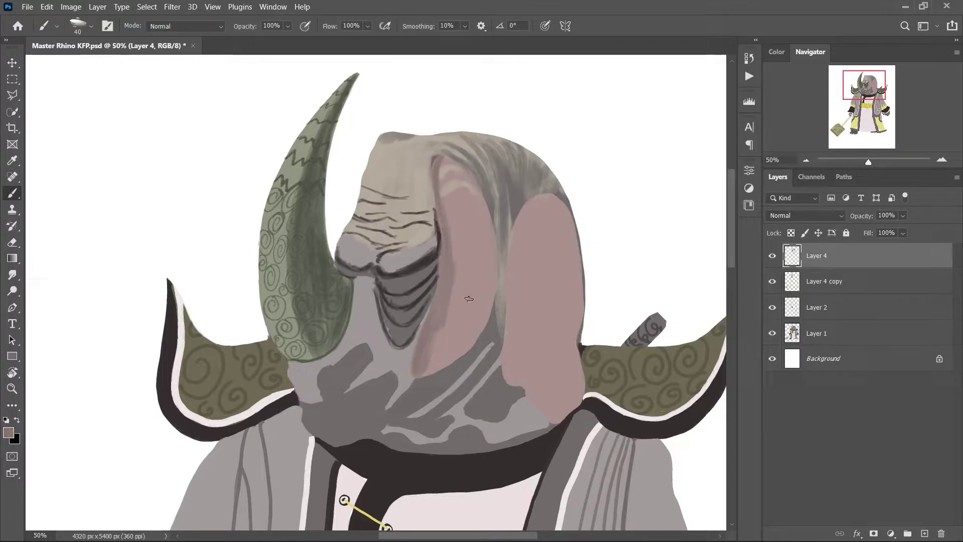
pyautogui.moveTo(459, 158)
pyautogui.mouseDown()
pyautogui.moveTo(464, 224)
pyautogui.moveTo(432, 374)
pyautogui.mouseUp()
# Dab light cream spots down the left ear.
pyautogui.press('[')
pyautogui.click(8, 433)
pyautogui.click(468, 185)
pyautogui.press('Return')
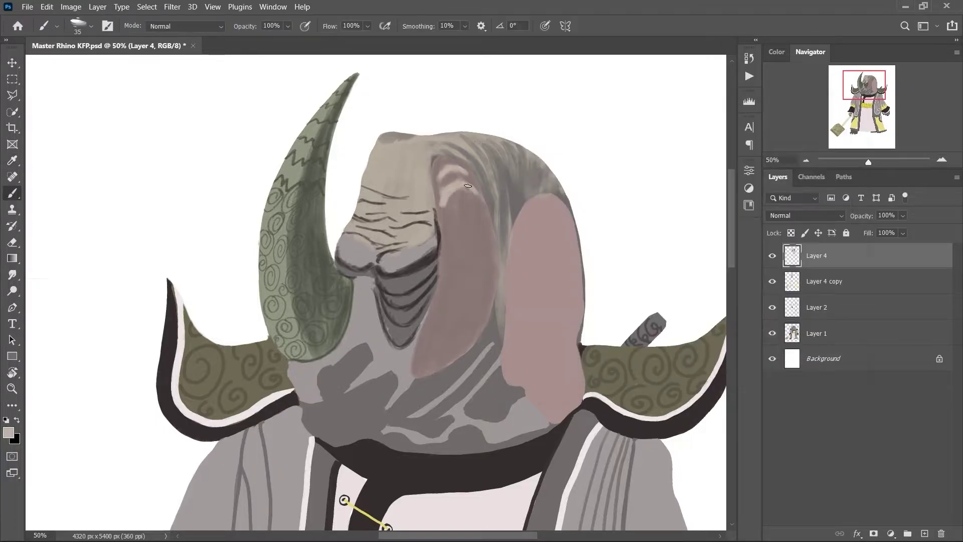
pyautogui.press(']')
pyautogui.click(475, 205)
pyautogui.click(458, 243)
pyautogui.click(458, 291)
pyautogui.click(437, 319)
pyautogui.click(446, 339)
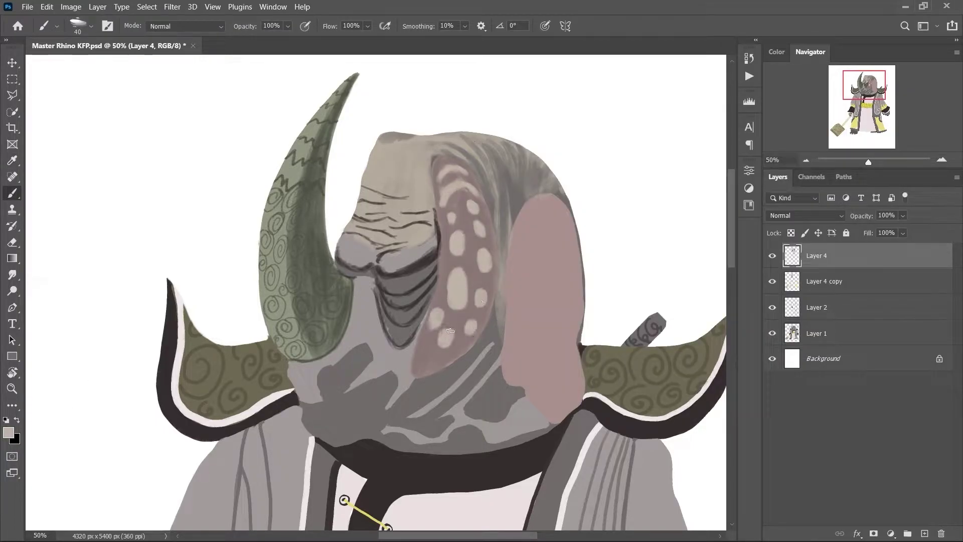
pyautogui.hotkey('ctrl', 'z')
# Paint light streaks down the left ear and across the top of the head.
pyautogui.moveTo(494, 187); pyautogui.dragTo(432, 374)
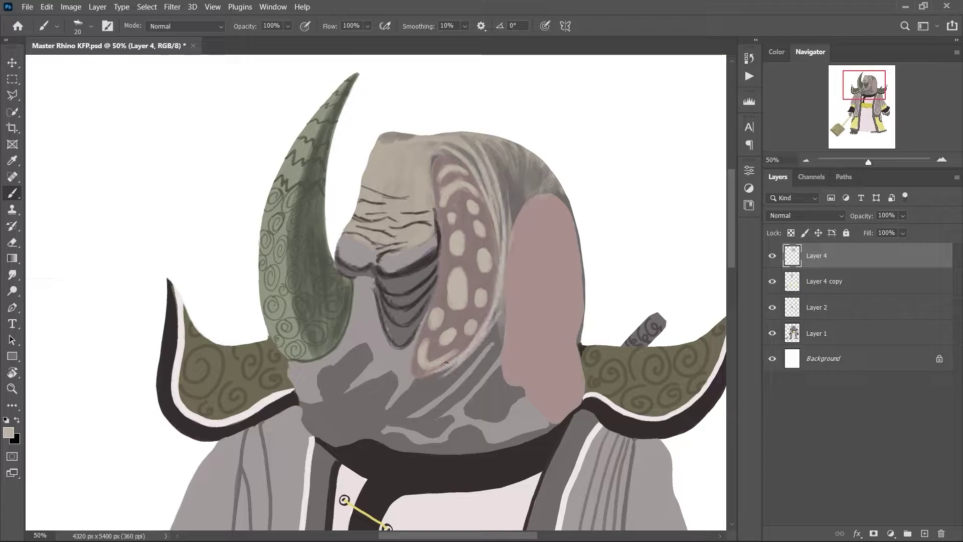
pyautogui.moveTo(502, 274); pyautogui.dragTo(416, 389)
pyautogui.moveTo(497, 145); pyautogui.dragTo(557, 221)
pyautogui.moveTo(517, 186); pyautogui.dragTo(527, 402)
# Paint the right ear mauve with cream spots and a light stroke along its edge.
pyautogui.press(']')
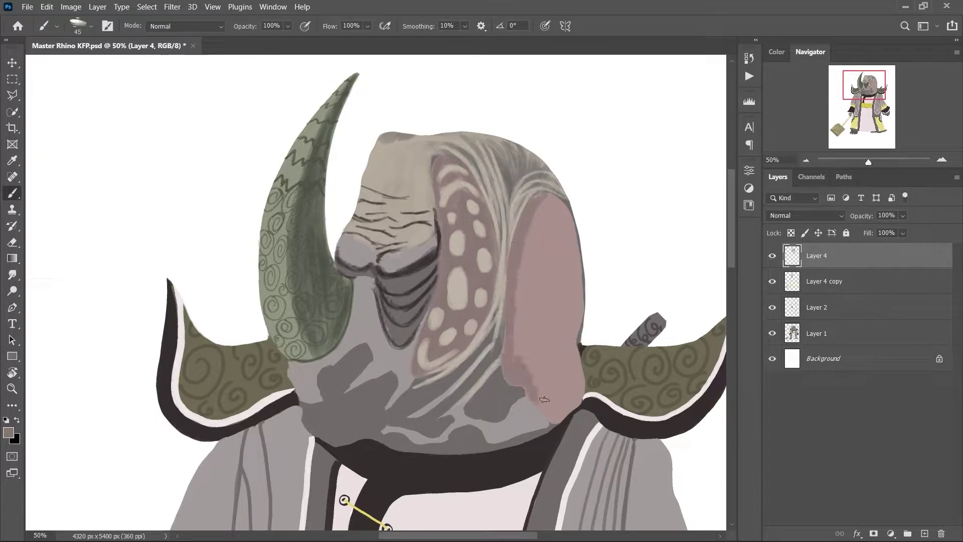
pyautogui.moveTo(552, 193)
pyautogui.mouseDown()
pyautogui.moveTo(584, 253)
pyautogui.moveTo(532, 401)
pyautogui.mouseUp()
pyautogui.moveTo(557, 341)
pyautogui.mouseDown()
pyautogui.moveTo(575, 370)
pyautogui.moveTo(564, 401)
pyautogui.mouseUp()
pyautogui.press('[')
pyautogui.keyDown('alt'); pyautogui.click(485, 261); pyautogui.keyUp('alt')
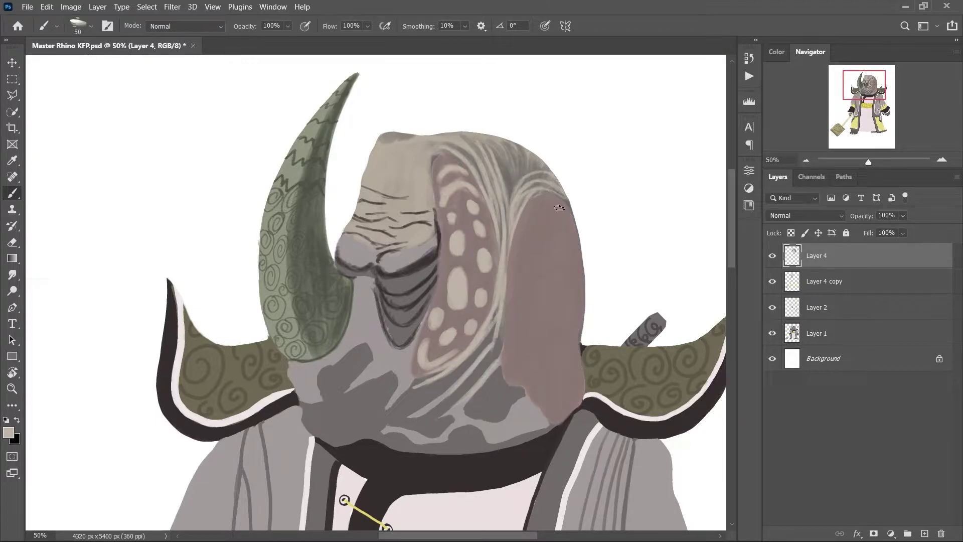
pyautogui.click(557, 226)
pyautogui.click(574, 291)
pyautogui.click(571, 382)
pyautogui.press('[')
pyautogui.press('[')
pyautogui.press('[')
pyautogui.moveTo(501, 355); pyautogui.dragTo(517, 378)
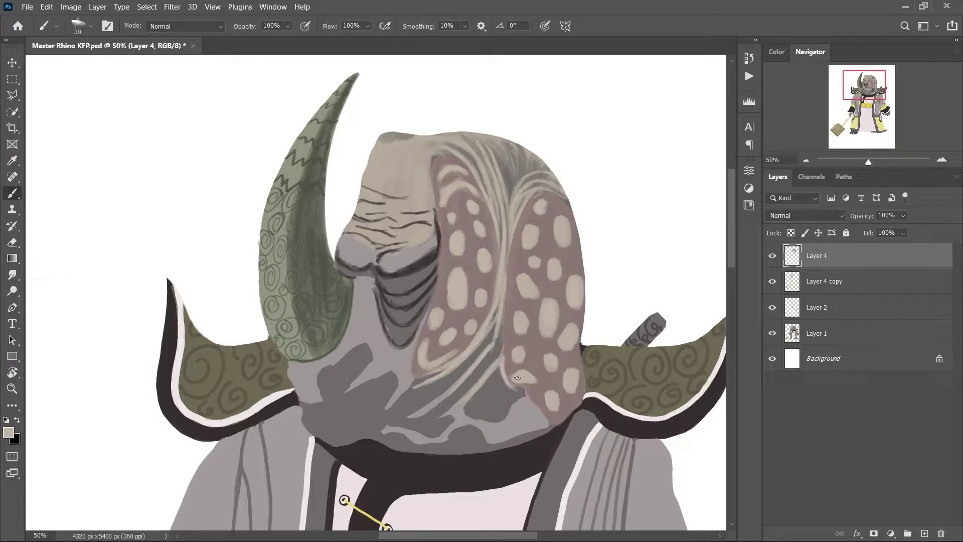
pyautogui.press('[')
pyautogui.keyDown('alt'); pyautogui.click(497, 385); pyautogui.keyUp('alt')
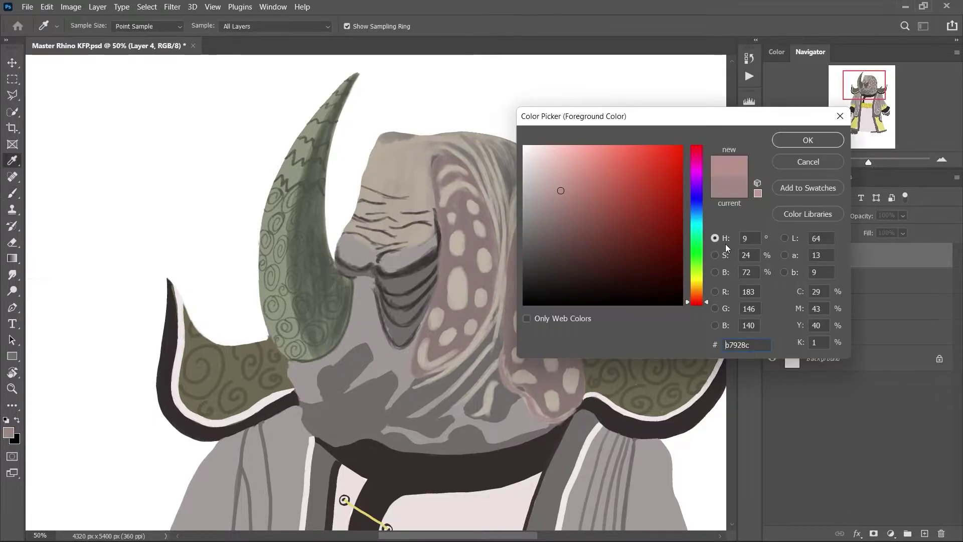
# Outline both ear edges in lavender and paint grey under the horn.
pyautogui.press(']')
pyautogui.press(']')
pyautogui.press(']')
pyautogui.moveTo(502, 347); pyautogui.dragTo(567, 416)
pyautogui.moveTo(494, 326); pyautogui.dragTo(417, 389)
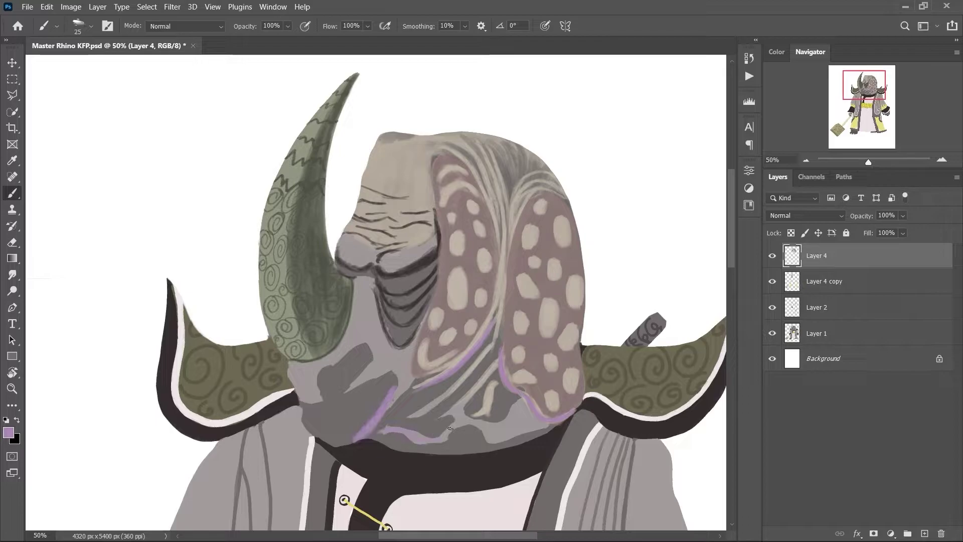
pyautogui.moveTo(490, 438); pyautogui.dragTo(442, 381)
# Draw thin lavender lines under the horn and fill the snout with lavender.
pyautogui.press('[')
pyautogui.press('[')
pyautogui.press('[')
pyautogui.keyDown('alt'); pyautogui.click(482, 346); pyautogui.keyUp('alt')
pyautogui.moveTo(495, 331); pyautogui.dragTo(421, 444)
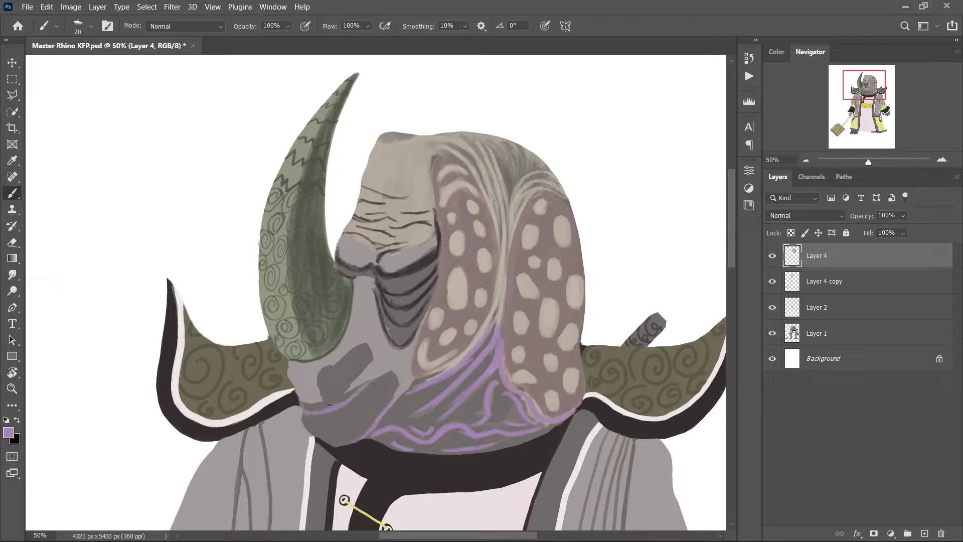
pyautogui.moveTo(305, 396); pyautogui.dragTo(382, 392)
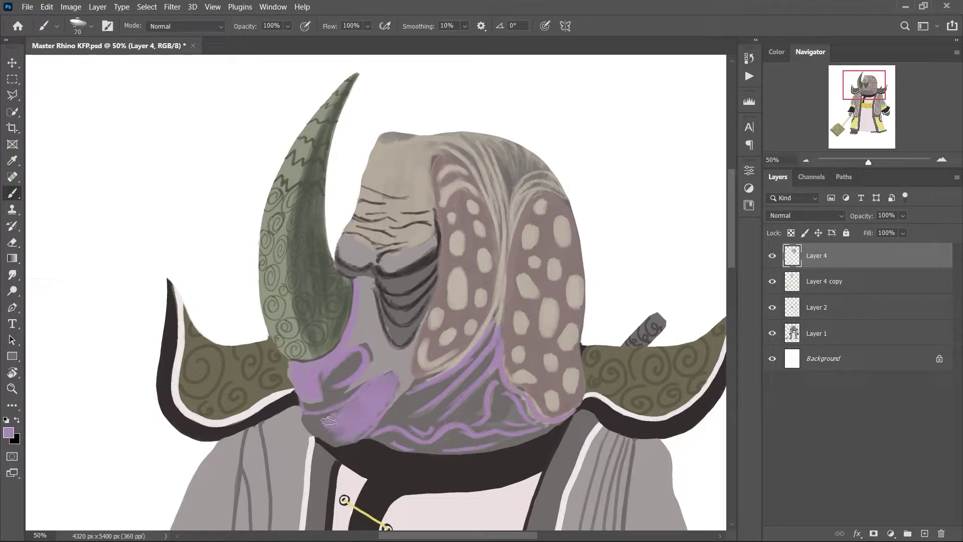
pyautogui.moveTo(322, 432); pyautogui.dragTo(351, 401)
# Shade the neck wrinkles, left snout and under-nose wrinkles in dark purple.
pyautogui.press('[')
pyautogui.press('Return')
pyautogui.moveTo(506, 339)
pyautogui.mouseDown()
pyautogui.moveTo(468, 441)
pyautogui.moveTo(502, 411)
pyautogui.mouseUp()
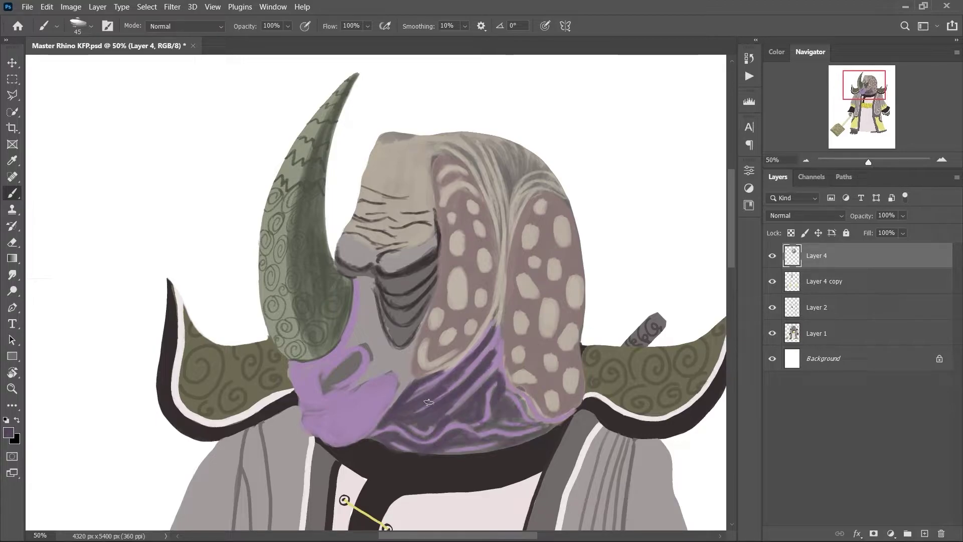
pyautogui.moveTo(372, 386)
pyautogui.mouseDown()
pyautogui.moveTo(319, 412)
pyautogui.moveTo(347, 361)
pyautogui.mouseUp()
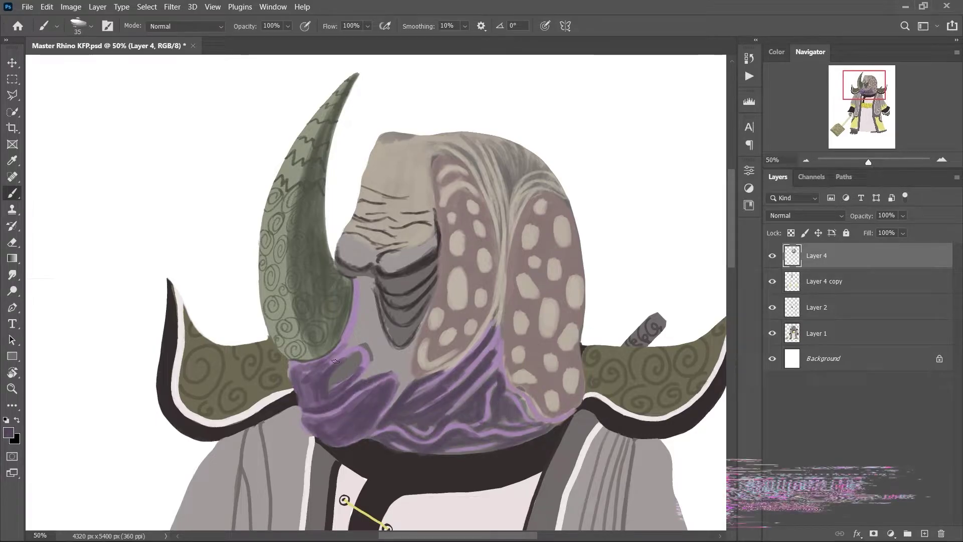
pyautogui.moveTo(354, 281); pyautogui.dragTo(311, 397)
pyautogui.press('[')
pyautogui.moveTo(431, 274)
pyautogui.mouseDown()
pyautogui.moveTo(391, 324)
pyautogui.moveTo(376, 267)
pyautogui.mouseUp()
# Add blue-grey strokes to the head's streaks and shade the nose purple-grey.
pyautogui.press('[')
pyautogui.moveTo(506, 126); pyautogui.dragTo(497, 196)
pyautogui.moveTo(482, 105)
pyautogui.mouseDown()
pyautogui.moveTo(477, 188)
pyautogui.moveTo(373, 206)
pyautogui.mouseUp()
pyautogui.press(']')
pyautogui.press(']')
pyautogui.moveTo(417, 183); pyautogui.dragTo(347, 205)
# Rework the nose shading and forehead wrinkles in beige with a smaller brush.
pyautogui.press('[')
pyautogui.keyDown('alt'); pyautogui.click(381, 100); pyautogui.keyUp('alt')
pyautogui.moveTo(381, 100); pyautogui.dragTo(417, 150)
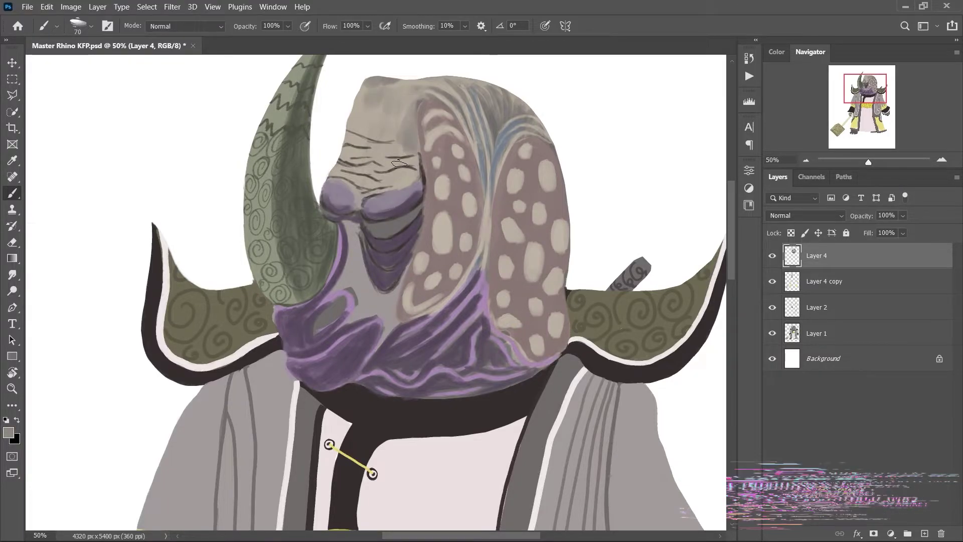
pyautogui.moveTo(352, 171); pyautogui.dragTo(372, 145)
pyautogui.press(']')
pyautogui.press(']')
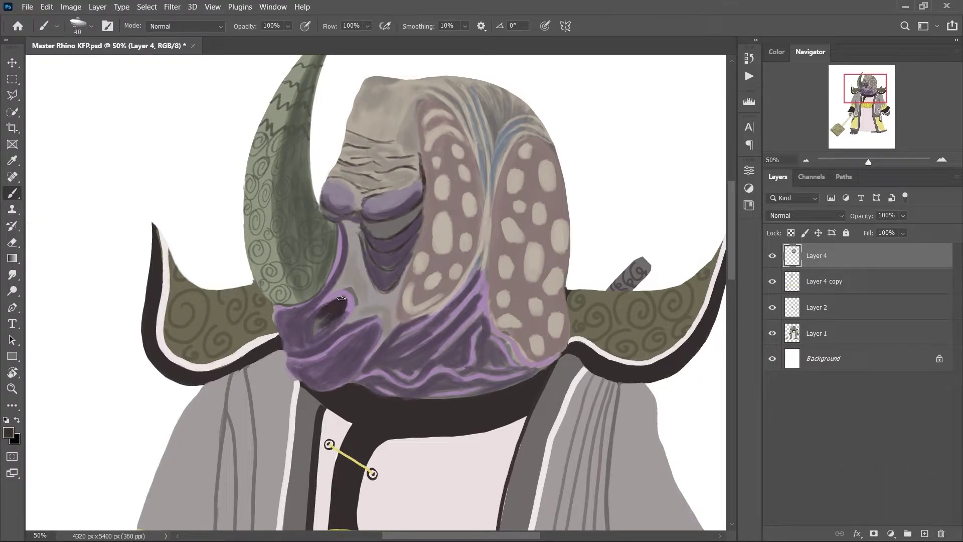
# Darken the inside of the rhino's nostril.
pyautogui.moveTo(341, 298)
pyautogui.mouseDown()
pyautogui.moveTo(321, 326)
pyautogui.moveTo(218, 269)
pyautogui.mouseUp()
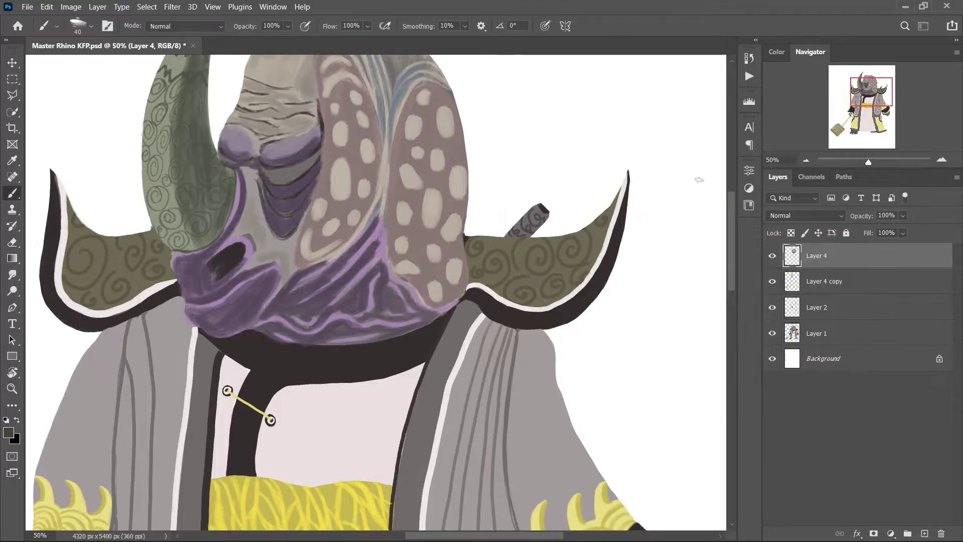
pyautogui.press('[')
pyautogui.press('[')
pyautogui.press(']')
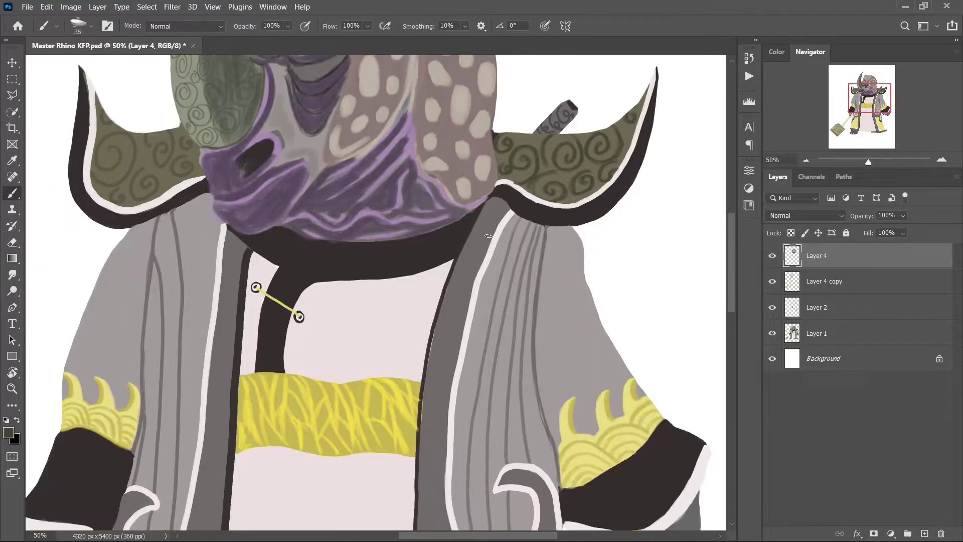
# Paint a white highlight on the rhino's eye.
pyautogui.moveTo(553, 281); pyautogui.dragTo(606, 319)
pyautogui.press('d')
pyautogui.press('x')
pyautogui.moveTo(320, 208)
pyautogui.mouseDown()
pyautogui.moveTo(351, 200)
pyautogui.moveTo(319, 270)
pyautogui.mouseUp()
# Paint khaki swirls along the hammer handle.
pyautogui.keyDown('alt'); pyautogui.click(341, 211); pyautogui.keyUp('alt')
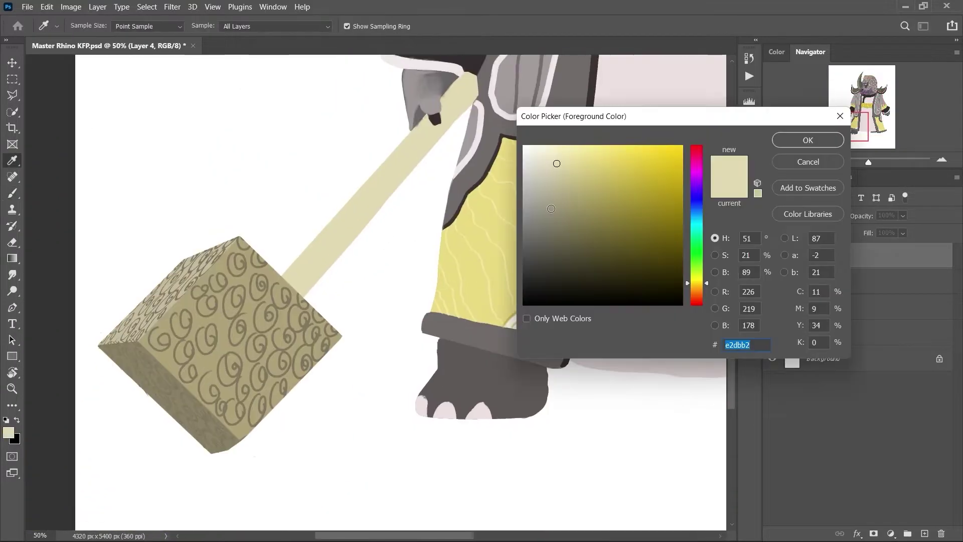
pyautogui.press('Return')
pyautogui.moveTo(331, 237)
pyautogui.mouseDown()
pyautogui.moveTo(351, 211)
pyautogui.moveTo(356, 175)
pyautogui.mouseUp()
pyautogui.moveTo(469, 102); pyautogui.dragTo(462, 185)
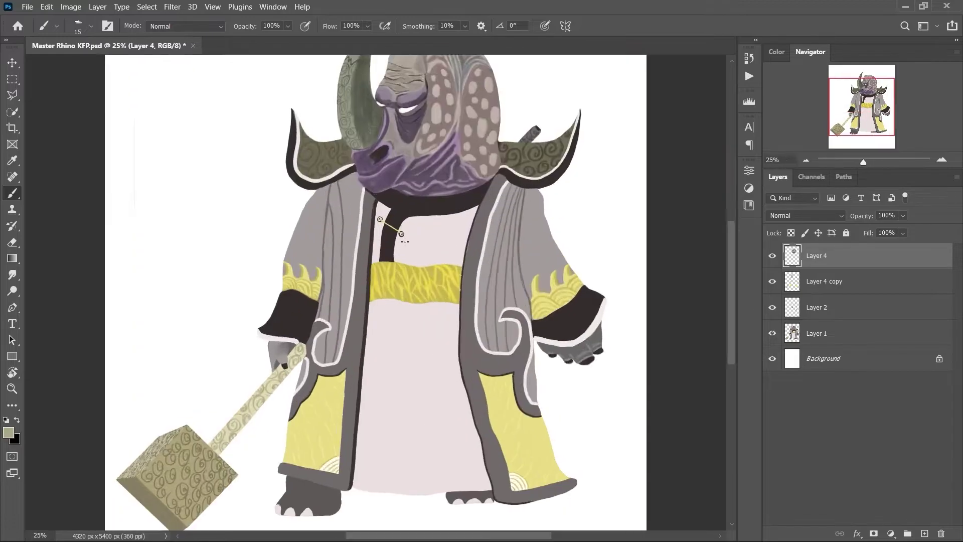
# Give the eyes bright green irises, then zoom out to view the figure.
pyautogui.click(8, 433)
pyautogui.click(602, 165)
pyautogui.press('Return')
pyautogui.press('b')
pyautogui.click(364, 277)
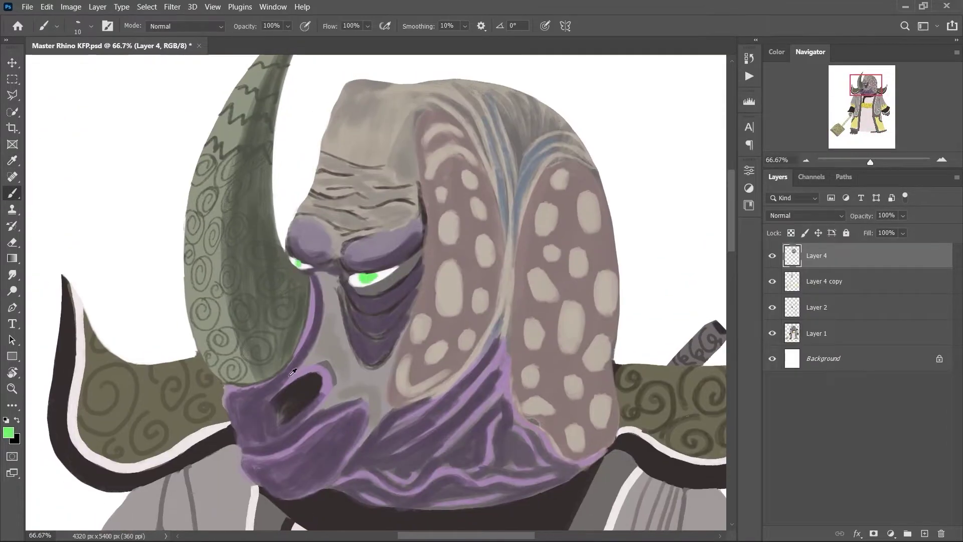
pyautogui.hotkey('ctrl', '0')
pyautogui.scroll(3, 340, 439)
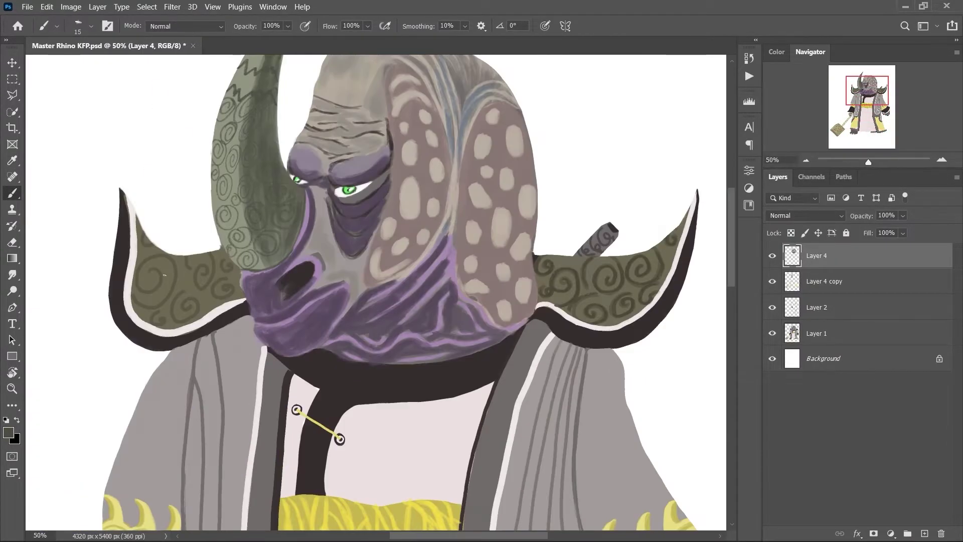
pyautogui.hotkey('ctrl', '0')
# Choose a light grey paint colour in the Color Picker.
pyautogui.scroll(2, 548, 335)
pyautogui.click(9, 432)
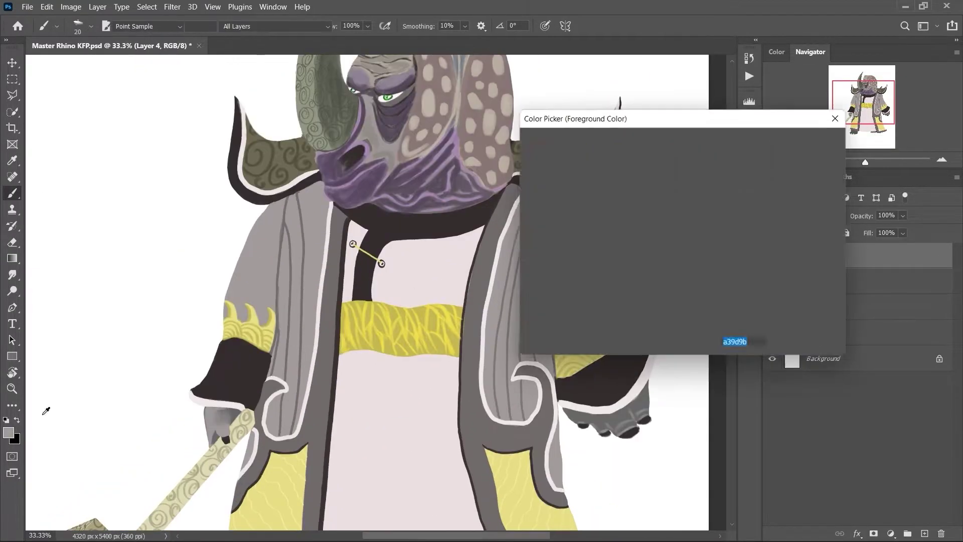
pyautogui.click(547, 335)
pyautogui.press('Return')
pyautogui.hotkey('ctrl', '0')
pyautogui.scroll(3, 478, 273)
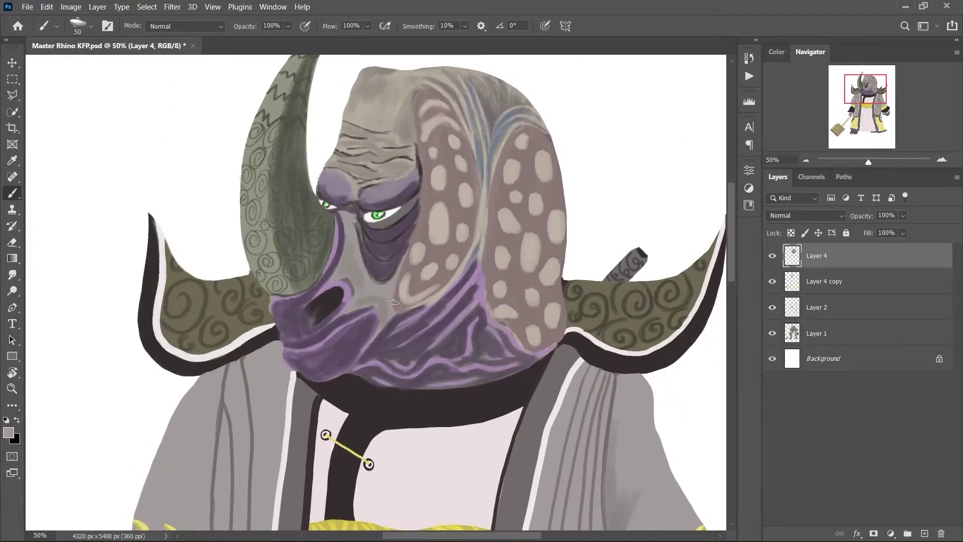
# Sample lavender and purple tones from the face and paint the nose's left edge.
pyautogui.keyDown('alt'); pyautogui.click(478, 273); pyautogui.keyUp('alt')
pyautogui.press('[')
pyautogui.press('[')
pyautogui.press('[')
pyautogui.keyDown('alt'); pyautogui.click(295, 307); pyautogui.keyUp('alt')
pyautogui.press(']')
pyautogui.press(']')
pyautogui.keyDown('alt'); pyautogui.click(313, 293); pyautogui.keyUp('alt')
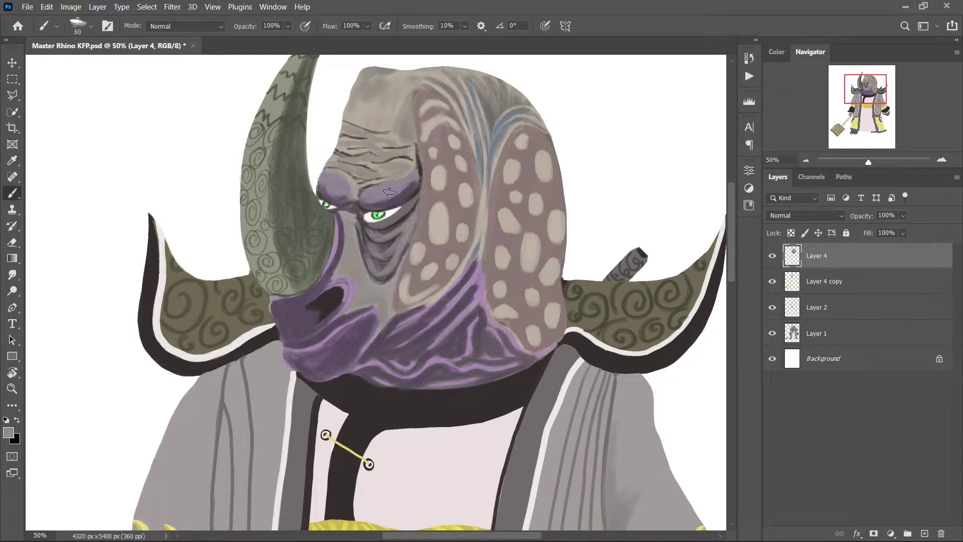
pyautogui.keyDown('alt'); pyautogui.click(301, 317); pyautogui.keyUp('alt')
pyautogui.press('[')
pyautogui.press('[')
pyautogui.press('[')
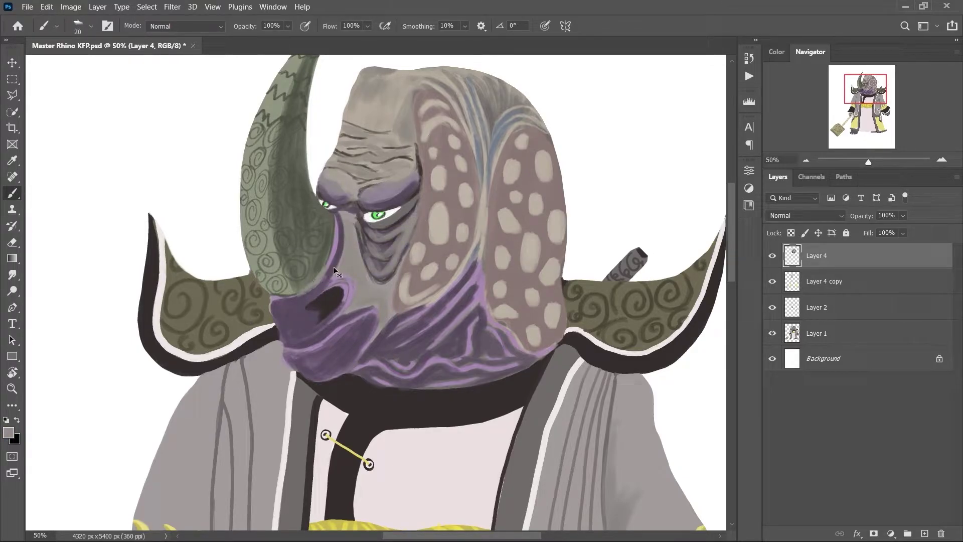
pyautogui.moveTo(297, 295); pyautogui.dragTo(334, 260)
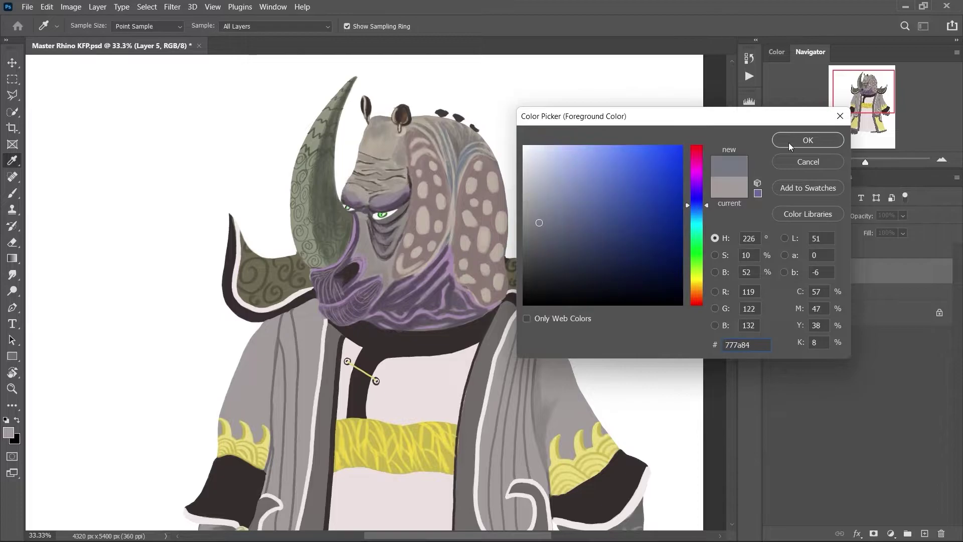
# Shade the horn's edges and the area by the left shoulder in grey-blue.
pyautogui.click(789, 146)
pyautogui.press('b')
pyautogui.moveTo(351, 80); pyautogui.dragTo(346, 242)
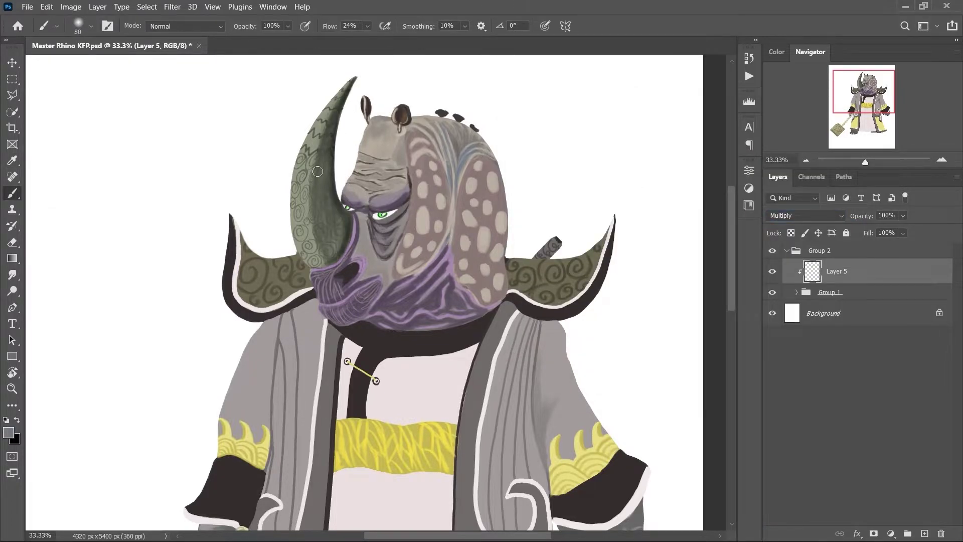
pyautogui.press('[')
pyautogui.press('[')
pyautogui.press('[')
pyautogui.moveTo(321, 120); pyautogui.dragTo(314, 261)
pyautogui.moveTo(301, 208); pyautogui.dragTo(331, 266)
pyautogui.moveTo(308, 299); pyautogui.dragTo(270, 323)
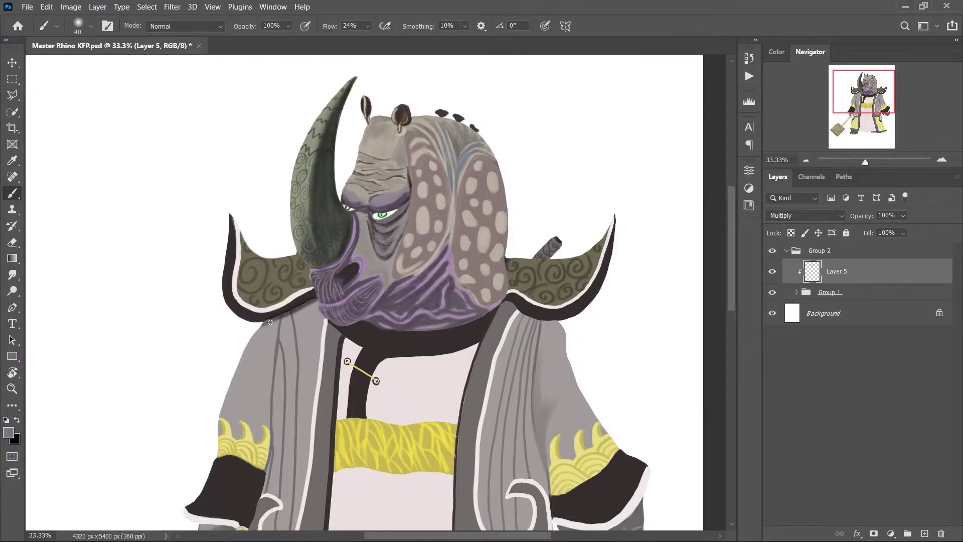
# Shade down the side of the rhino's head.
pyautogui.press(']')
pyautogui.press(']')
pyautogui.moveTo(430, 292); pyautogui.dragTo(429, 269)
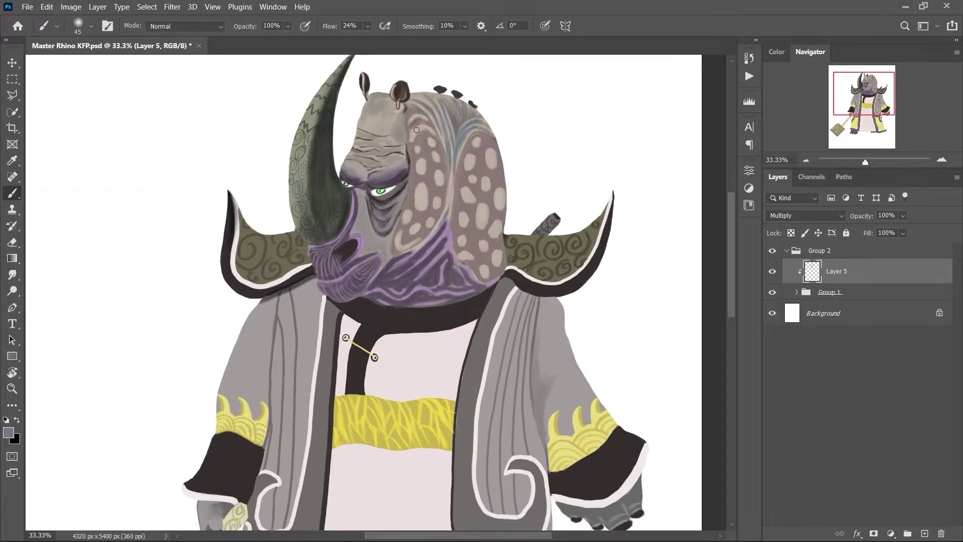
pyautogui.press('[')
pyautogui.moveTo(416, 130); pyautogui.dragTo(417, 149)
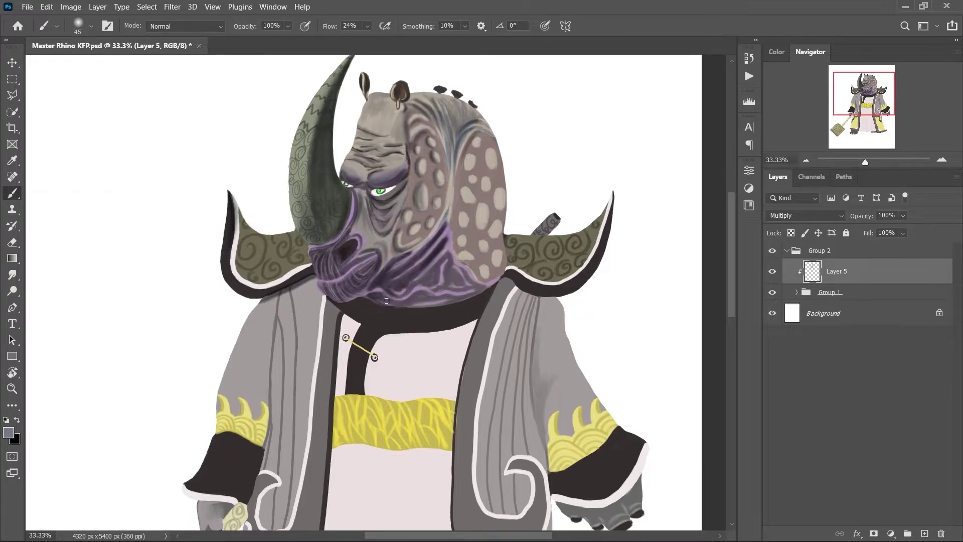
# Tone down the purple on the right side of the face and darken the chin's lower edge.
pyautogui.moveTo(386, 301); pyautogui.dragTo(456, 271)
pyautogui.moveTo(402, 191); pyautogui.dragTo(452, 256)
pyautogui.moveTo(441, 216); pyautogui.dragTo(466, 186)
pyautogui.moveTo(462, 271); pyautogui.dragTo(492, 149)
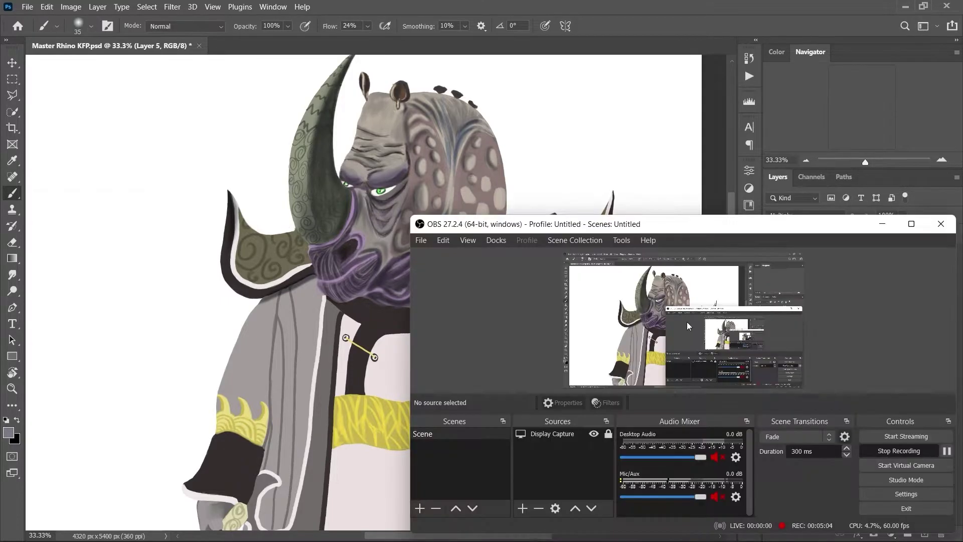
pyautogui.press('[')
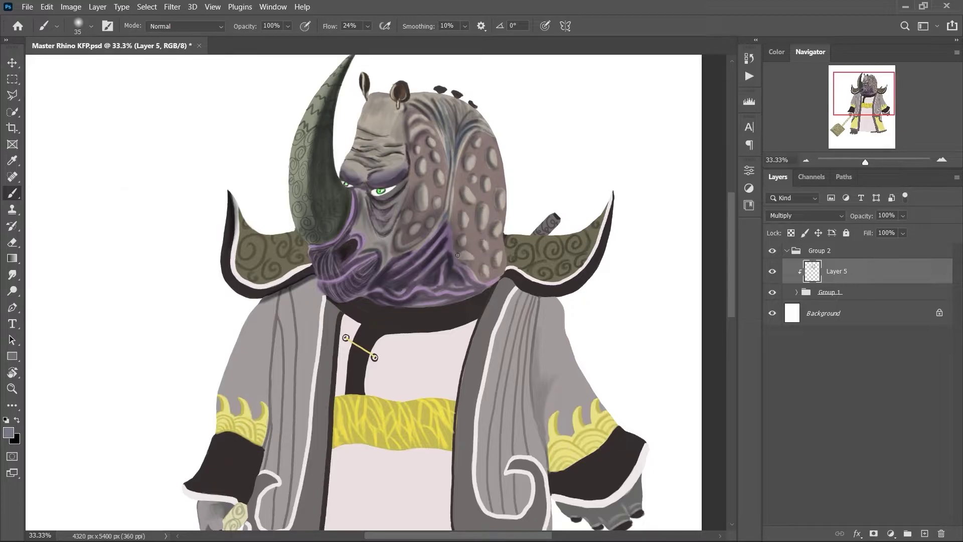
pyautogui.press(']')
pyautogui.press(']')
pyautogui.press(']')
pyautogui.moveTo(437, 308); pyautogui.dragTo(424, 304)
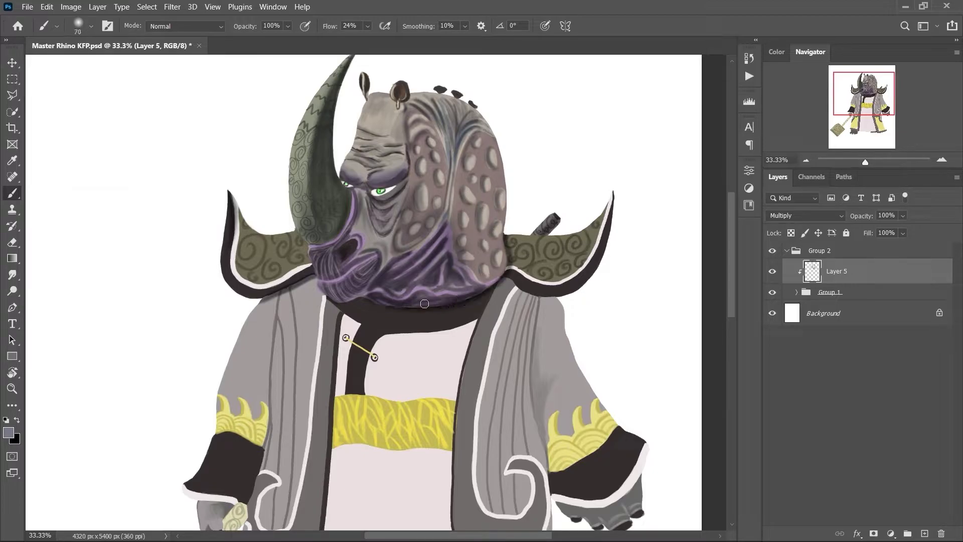
# Shade down the robe's inner edge and the top of the left foot.
pyautogui.press(']')
pyautogui.scroll(-5, 351, 165)
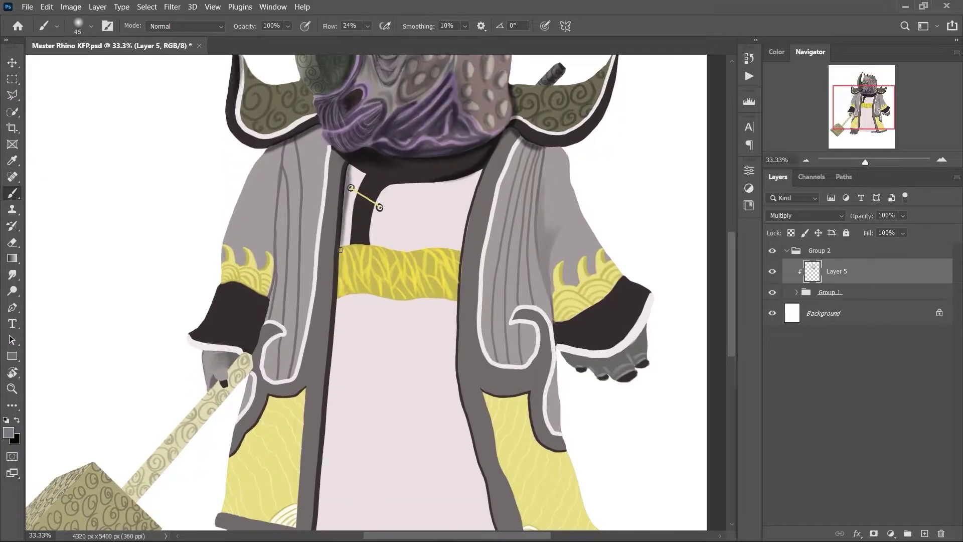
pyautogui.scroll(-3, 331, 345)
pyautogui.moveTo(341, 250); pyautogui.dragTo(333, 362)
pyautogui.moveTo(331, 402); pyautogui.dragTo(326, 454)
pyautogui.press(']')
pyautogui.press(']')
pyautogui.press(']')
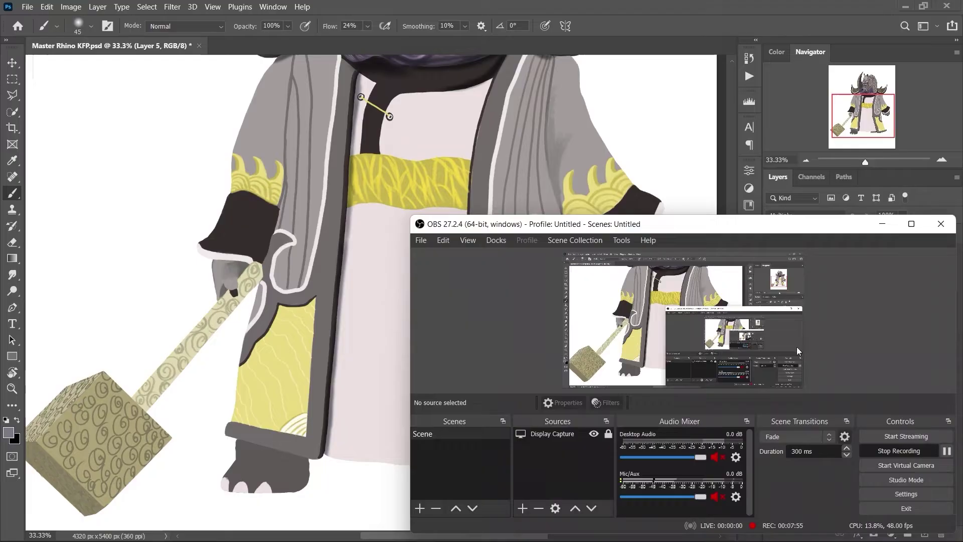
pyautogui.moveTo(241, 444); pyautogui.dragTo(283, 468)
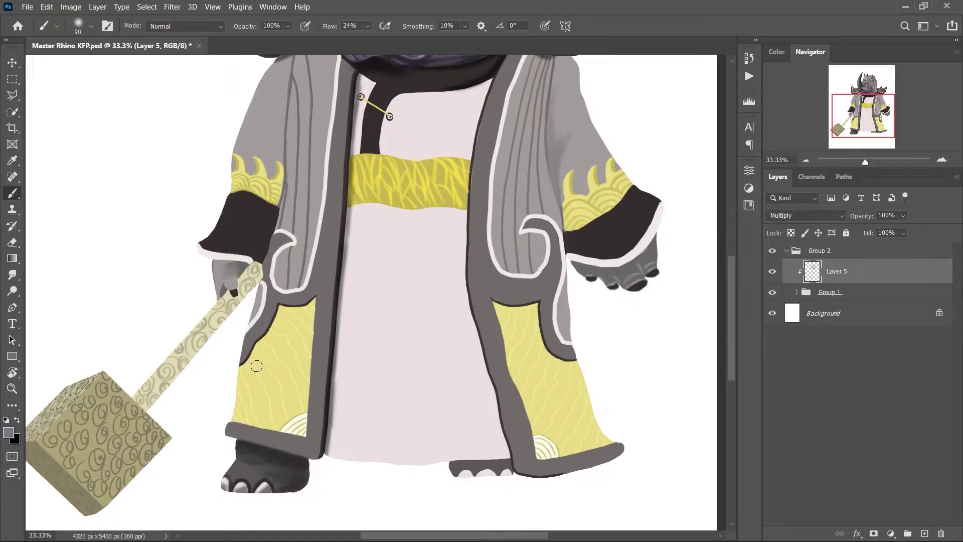
# Shade the left yellow robe panel and add soft shading to the face.
pyautogui.press(']')
pyautogui.moveTo(257, 365); pyautogui.dragTo(261, 401)
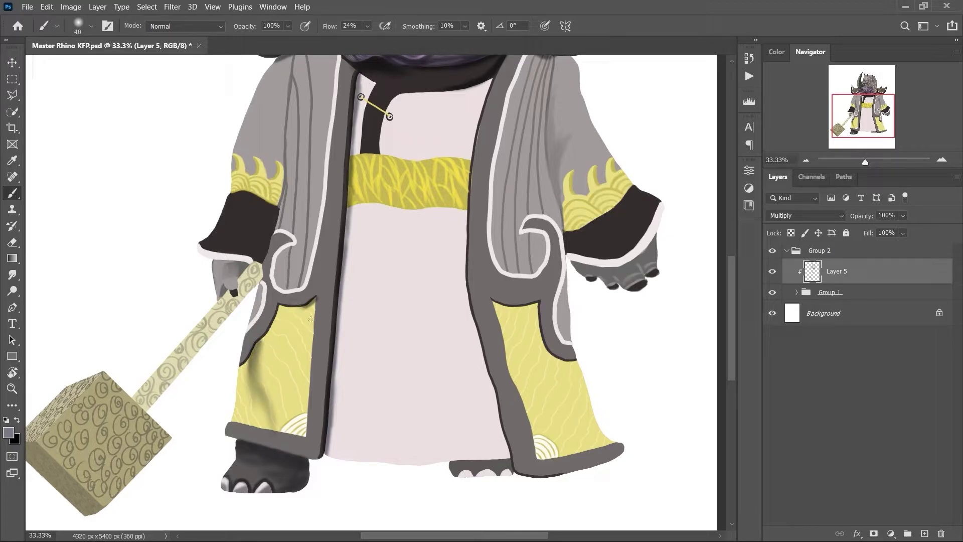
pyautogui.scroll(7, 472, 240)
pyautogui.press(']')
pyautogui.press(']')
pyautogui.press(']')
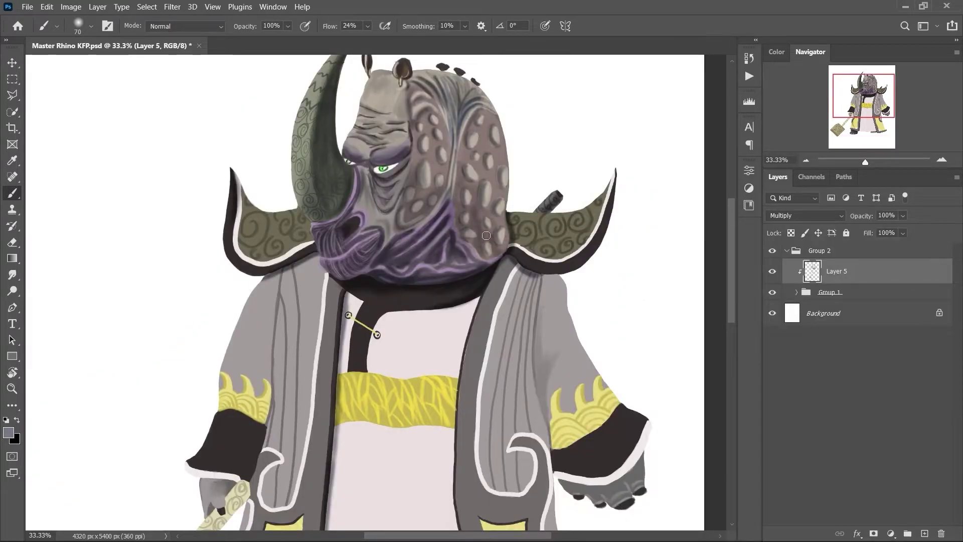
pyautogui.moveTo(453, 148); pyautogui.dragTo(449, 169)
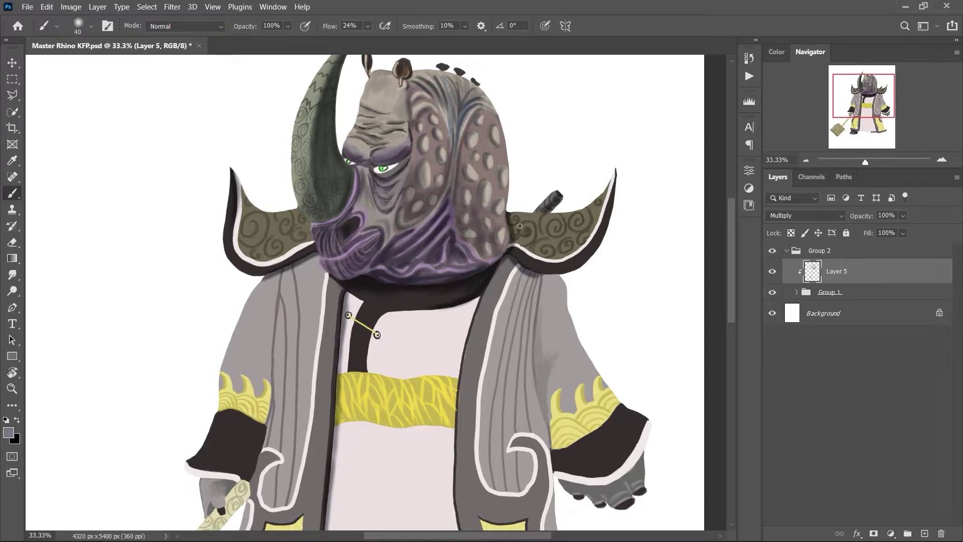
pyautogui.press(']')
# Shade the right sleeve, right robe edges and darken the left yellow panel.
pyautogui.moveTo(549, 423); pyautogui.dragTo(528, 170)
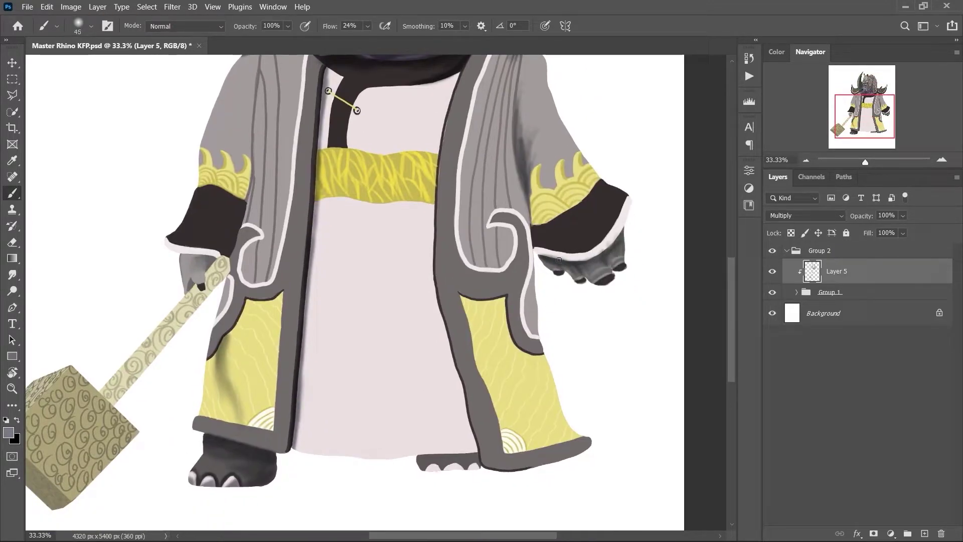
pyautogui.moveTo(559, 260); pyautogui.dragTo(537, 191)
pyautogui.press(']')
pyautogui.press(']')
pyautogui.moveTo(232, 468); pyautogui.dragTo(289, 439)
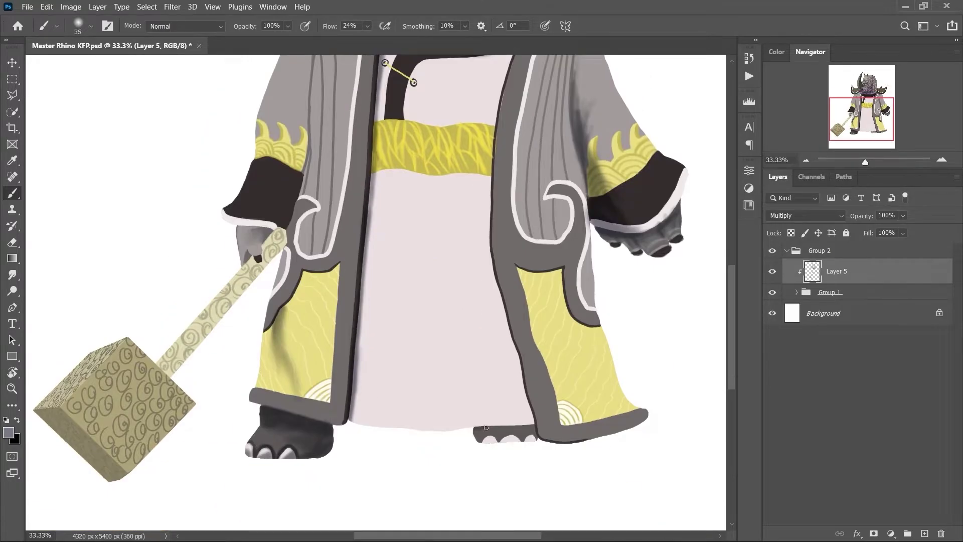
pyautogui.moveTo(286, 306)
pyautogui.mouseDown()
pyautogui.moveTo(299, 361)
pyautogui.moveTo(324, 331)
pyautogui.mouseUp()
pyautogui.press(']')
pyautogui.press(']')
pyautogui.press(']')
pyautogui.moveTo(531, 165); pyautogui.dragTo(518, 225)
pyautogui.moveTo(485, 115)
pyautogui.mouseDown()
pyautogui.moveTo(482, 261)
pyautogui.moveTo(517, 472)
pyautogui.mouseUp()
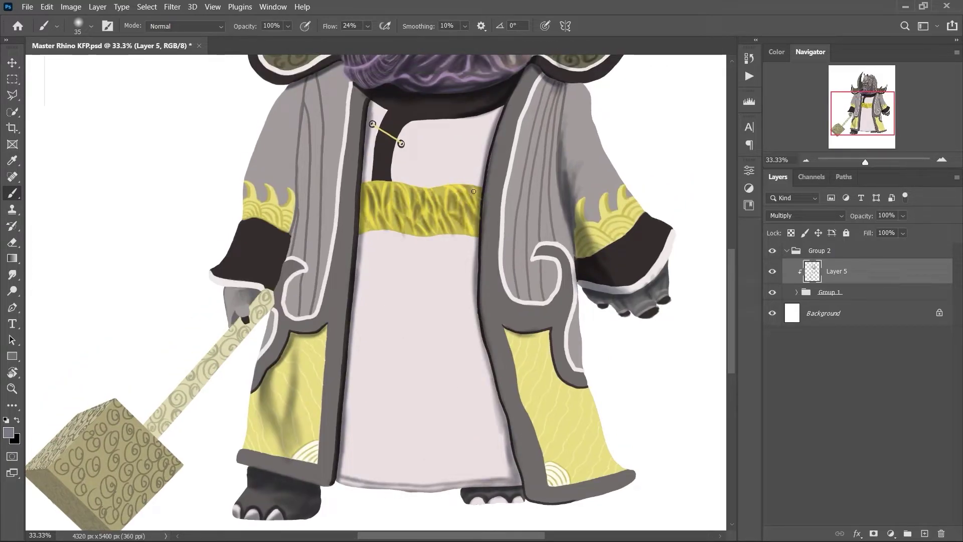
# Paint soft grey fold shading across the upper white robe.
pyautogui.press(']')
pyautogui.press(']')
pyautogui.press(']')
pyautogui.moveTo(499, 98); pyautogui.dragTo(494, 173)
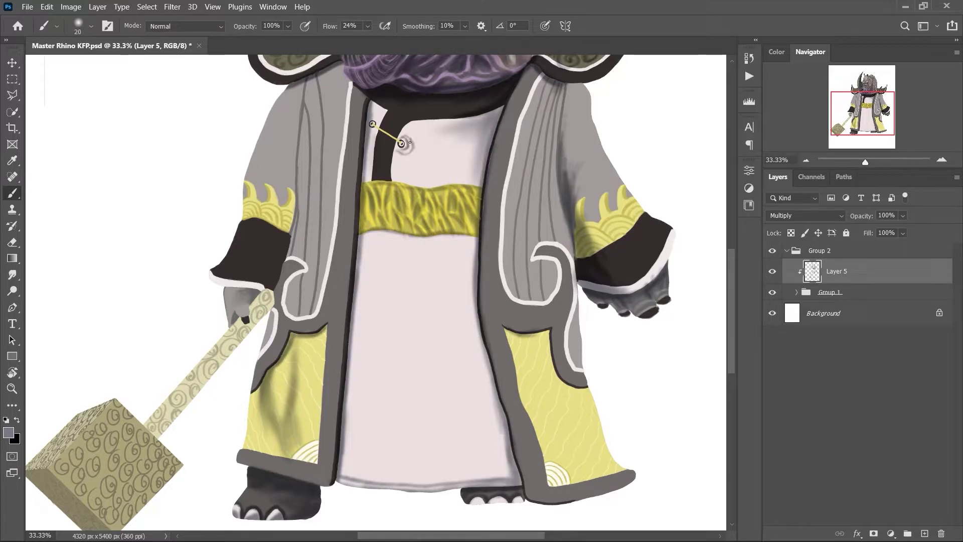
pyautogui.moveTo(366, 233); pyautogui.dragTo(397, 321)
pyautogui.press(']')
pyautogui.press(']')
pyautogui.press(']')
pyautogui.moveTo(442, 286); pyautogui.dragTo(431, 361)
# Lower the flow and shade the folds of the lower robe.
pyautogui.hotkey('shift', '0')
pyautogui.hotkey('shift', '9')
pyautogui.moveTo(367, 321); pyautogui.dragTo(362, 467)
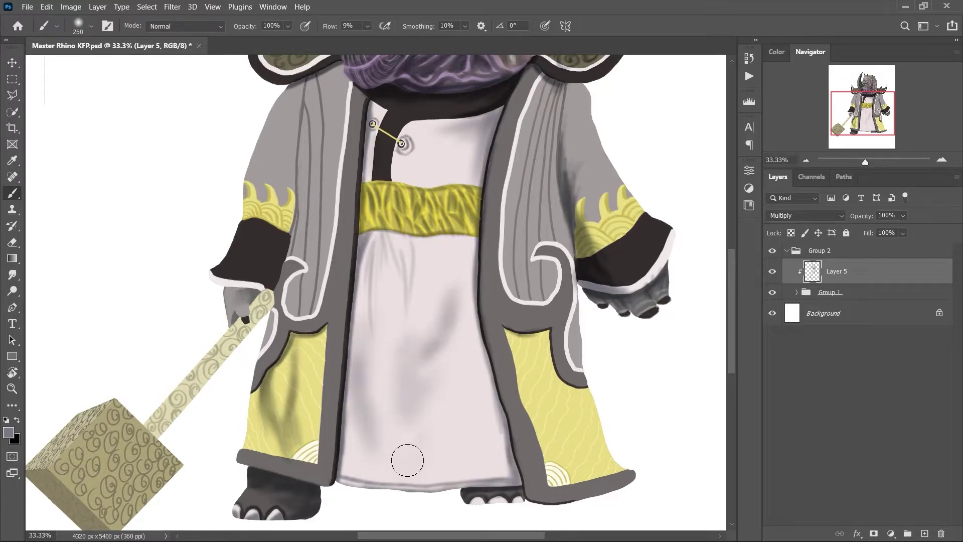
pyautogui.moveTo(432, 297); pyautogui.dragTo(412, 481)
pyautogui.press('[')
pyautogui.press('[')
pyautogui.press('[')
pyautogui.scroll(1, 454, 284)
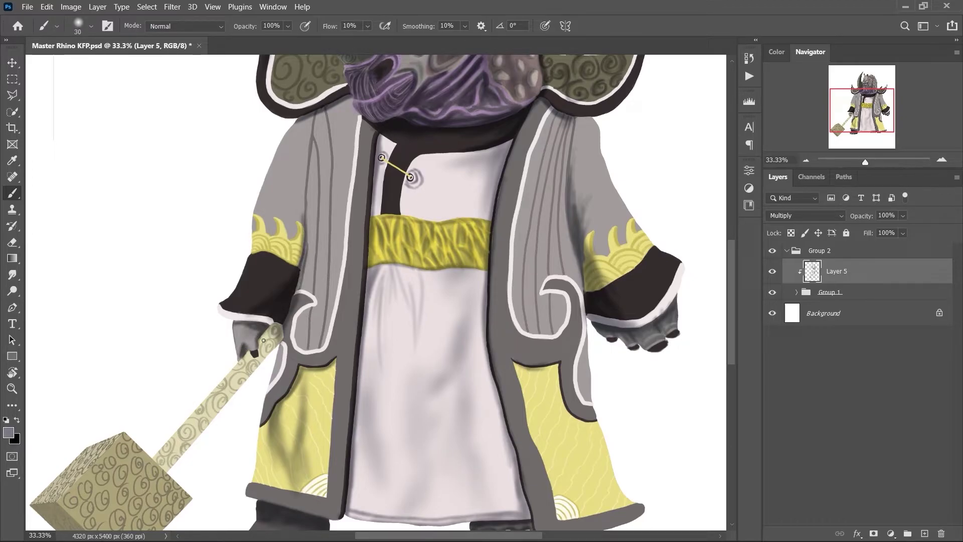
# Darken the hammer handle and hammer head, then start a new highlight layer.
pyautogui.moveTo(265, 358); pyautogui.dragTo(192, 438)
pyautogui.moveTo(363, 372); pyautogui.dragTo(390, 226)
pyautogui.press(']')
pyautogui.press(']')
pyautogui.press(']')
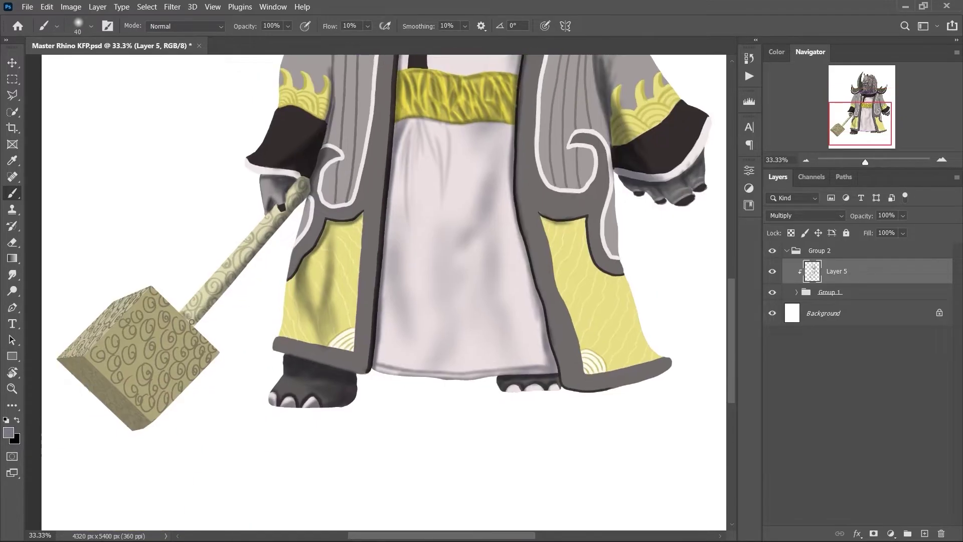
pyautogui.moveTo(281, 216); pyautogui.dragTo(190, 318)
pyautogui.moveTo(70, 357)
pyautogui.mouseDown()
pyautogui.moveTo(115, 409)
pyautogui.moveTo(201, 361)
pyautogui.mouseUp()
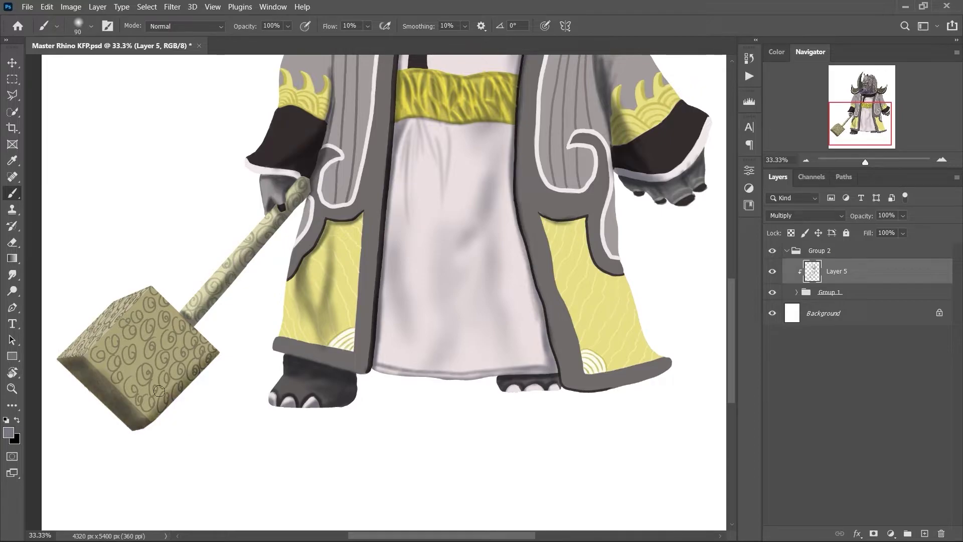
pyautogui.moveTo(100, 301)
pyautogui.mouseDown()
pyautogui.moveTo(186, 391)
pyautogui.moveTo(150, 382)
pyautogui.mouseUp()
pyautogui.press('[')
pyautogui.press('[')
pyautogui.hotkey('ctrl', '-')
pyautogui.hotkey('ctrl', '-')
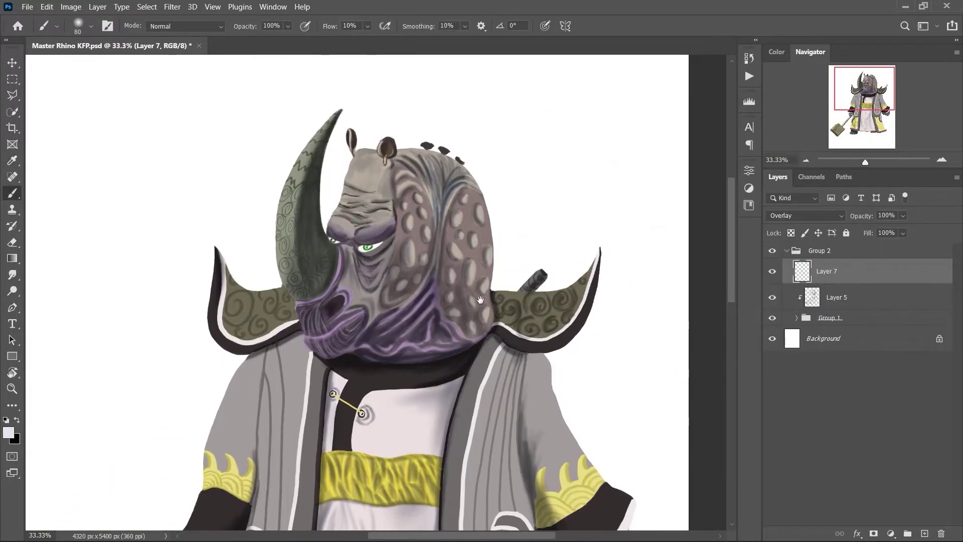
# Paint soft white highlights on the horn, forehead, right side of the head and right shoulder pad.
pyautogui.moveTo(336, 113)
pyautogui.mouseDown()
pyautogui.moveTo(288, 226)
pyautogui.moveTo(293, 297)
pyautogui.mouseUp()
pyautogui.moveTo(370, 187)
pyautogui.mouseDown()
pyautogui.moveTo(351, 216)
pyautogui.moveTo(391, 236)
pyautogui.mouseUp()
pyautogui.press('[')
pyautogui.press('[')
pyautogui.press('[')
pyautogui.moveTo(426, 165); pyautogui.dragTo(450, 211)
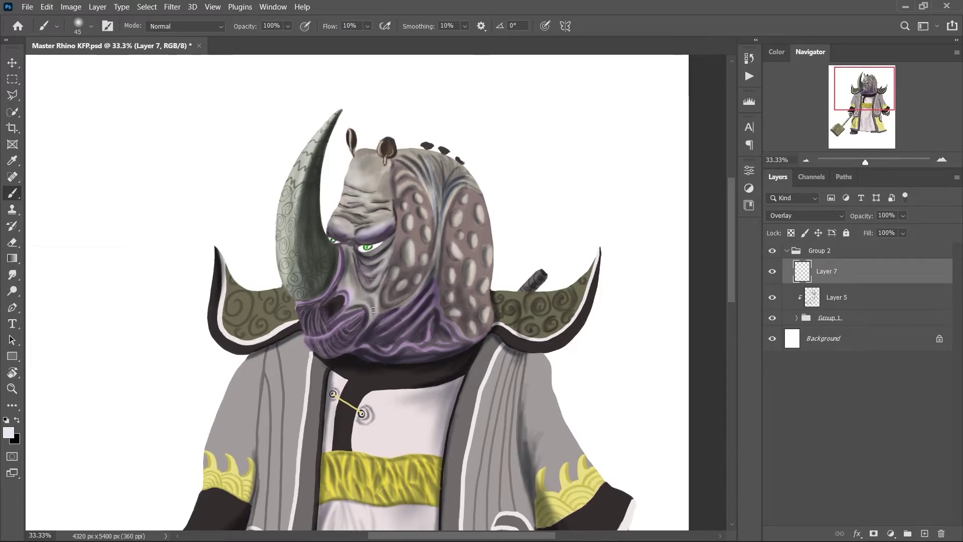
pyautogui.press(']')
pyautogui.press(']')
pyautogui.press(']')
pyautogui.moveTo(502, 296); pyautogui.dragTo(564, 319)
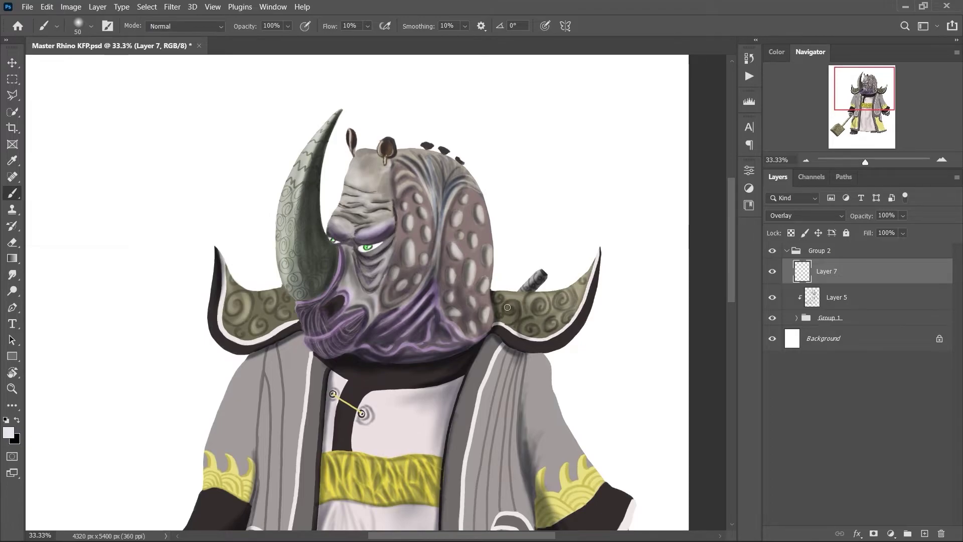
pyautogui.moveTo(508, 307); pyautogui.dragTo(532, 329)
pyautogui.moveTo(228, 258); pyautogui.dragTo(236, 332)
# Brighten the belt, the white robe below it, the left cuff and the upper left sleeve.
pyautogui.press('[')
pyautogui.scroll(-5, 474, 139)
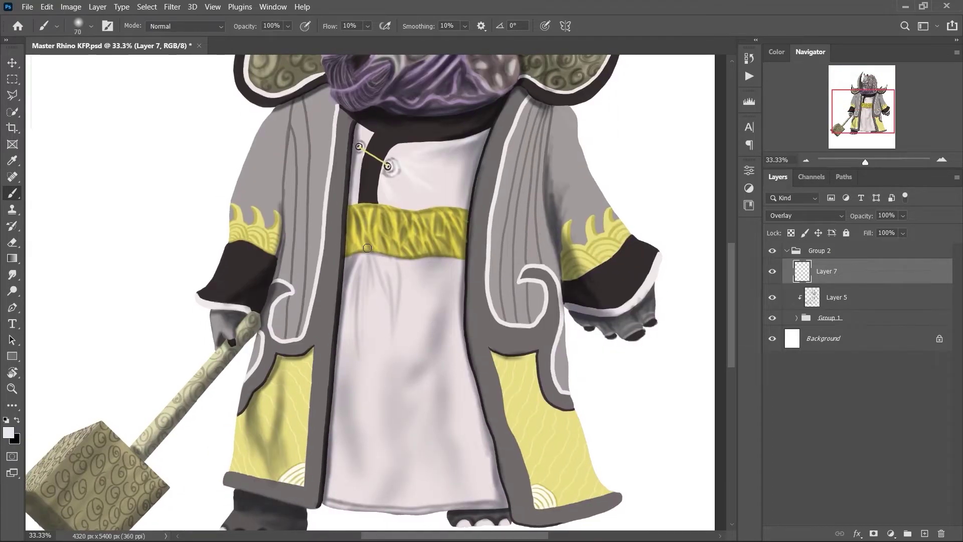
pyautogui.moveTo(367, 248); pyautogui.dragTo(454, 236)
pyautogui.press(']')
pyautogui.press(']')
pyautogui.press(']')
pyautogui.moveTo(441, 269); pyautogui.dragTo(443, 370)
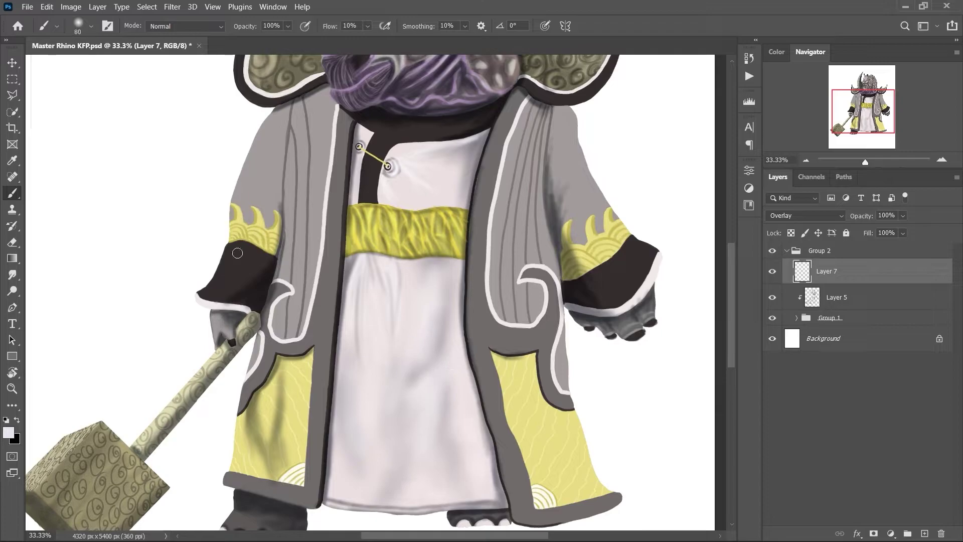
pyautogui.moveTo(237, 253); pyautogui.dragTo(216, 291)
pyautogui.press('[')
pyautogui.press('[')
pyautogui.press('[')
pyautogui.moveTo(266, 125)
pyautogui.mouseDown()
pyautogui.moveTo(271, 206)
pyautogui.moveTo(242, 225)
pyautogui.mouseUp()
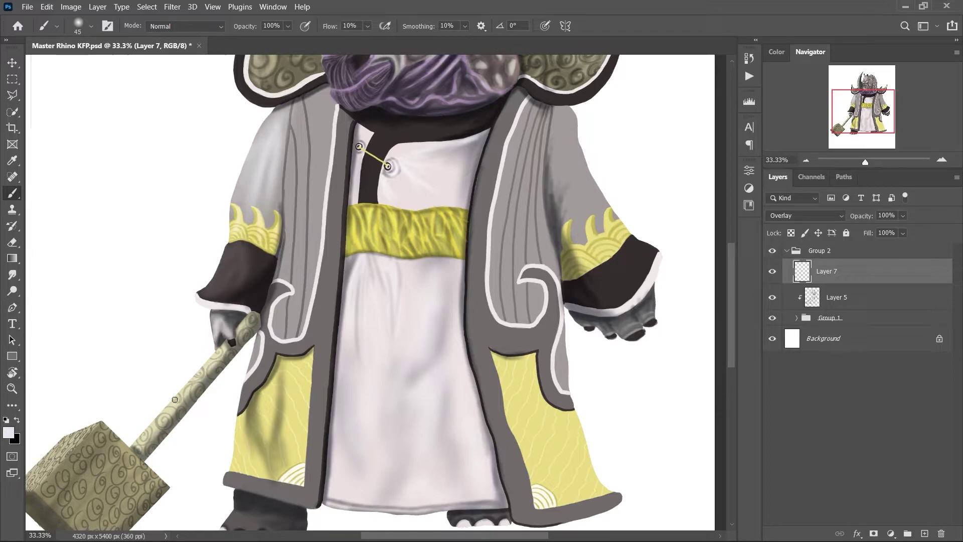
# Highlight the right robe panel and sleeve, the hammer head and the bottom of the robe.
pyautogui.press(']')
pyautogui.press(']')
pyautogui.press(']')
pyautogui.moveTo(572, 147)
pyautogui.mouseDown()
pyautogui.moveTo(545, 295)
pyautogui.moveTo(562, 389)
pyautogui.mouseUp()
pyautogui.moveTo(628, 238); pyautogui.dragTo(630, 294)
pyautogui.scroll(-5, 351, 301)
pyautogui.press(']')
pyautogui.press(']')
pyautogui.moveTo(80, 226)
pyautogui.mouseDown()
pyautogui.moveTo(185, 243)
pyautogui.moveTo(647, 271)
pyautogui.mouseUp()
pyautogui.press('[')
pyautogui.press('[')
pyautogui.press('[')
pyautogui.scroll(2, 492, 223)
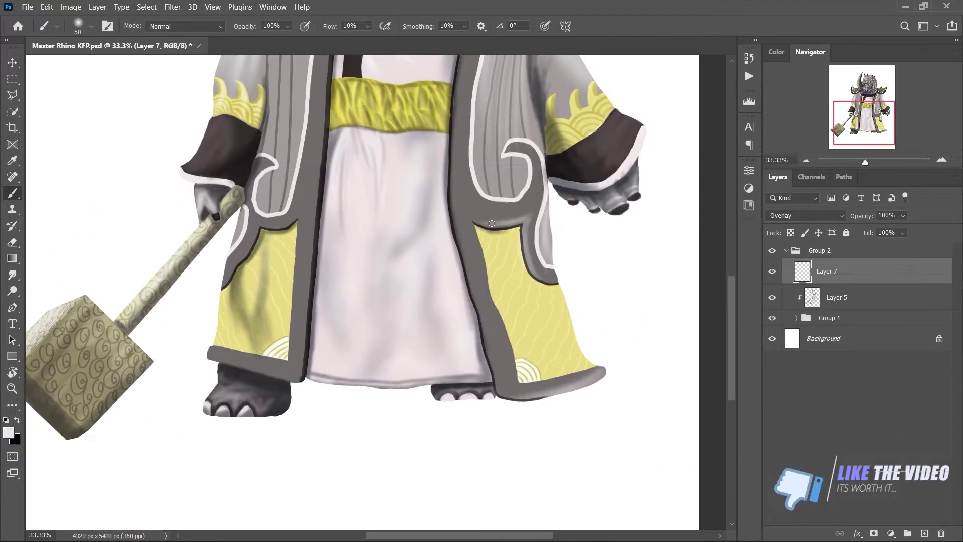
pyautogui.scroll(2, 491, 224)
pyautogui.moveTo(309, 417)
pyautogui.mouseDown()
pyautogui.moveTo(281, 146)
pyautogui.moveTo(271, 311)
pyautogui.mouseUp()
pyautogui.hotkey('ctrl', '-')
pyautogui.hotkey('ctrl', '-')
# Set the mirrored courtyard backdrop behind the rhino, tinting its shadows blue (+9, -5, +34).
pyautogui.press(']')
pyautogui.press(']')
pyautogui.press(']')
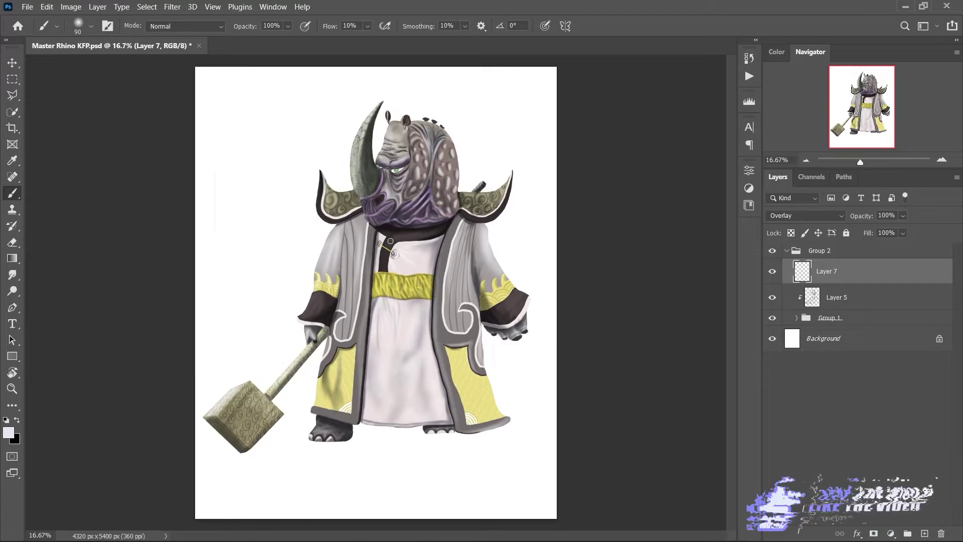
pyautogui.press(']')
pyautogui.press(']')
pyautogui.press(']')
pyautogui.press(']')
pyautogui.press(']')
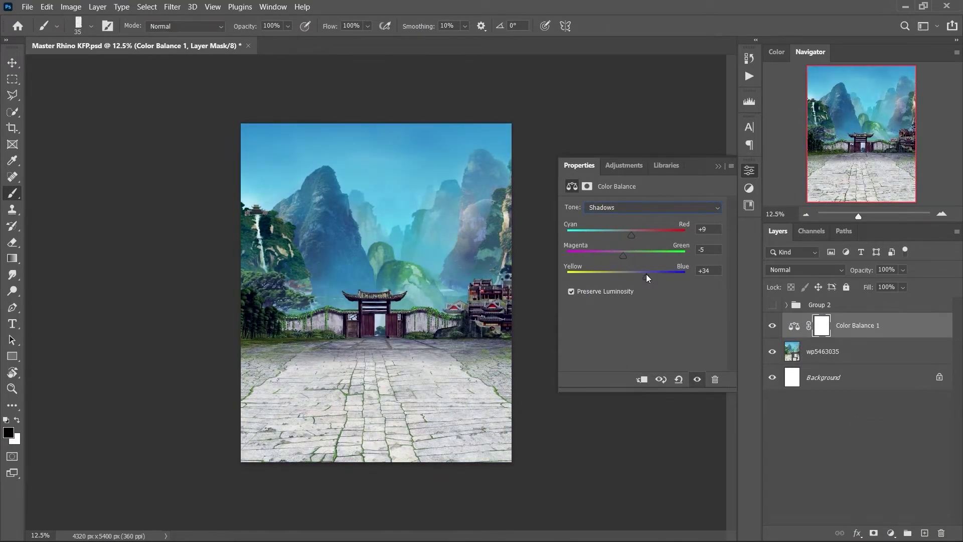
pyautogui.moveTo(646, 274); pyautogui.dragTo(631, 274)
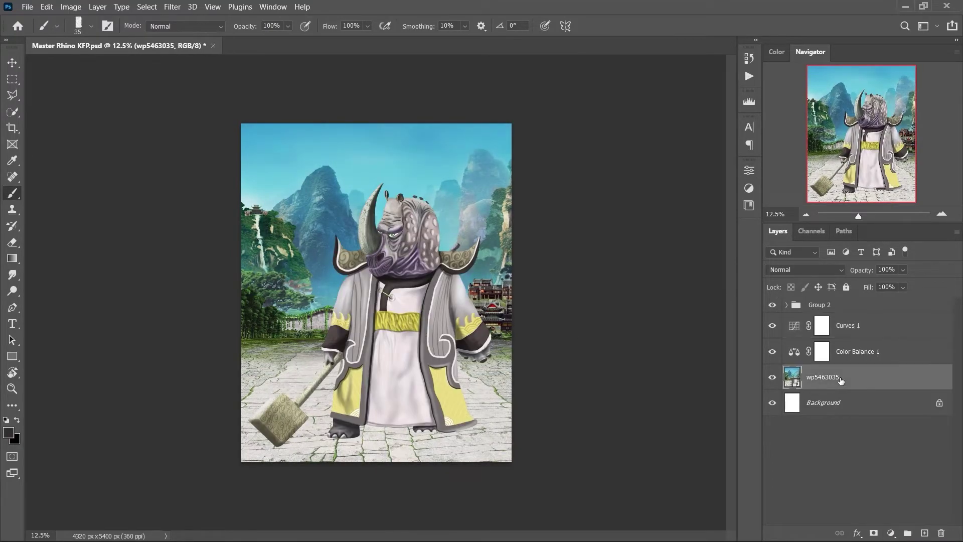
pyautogui.press('Return')
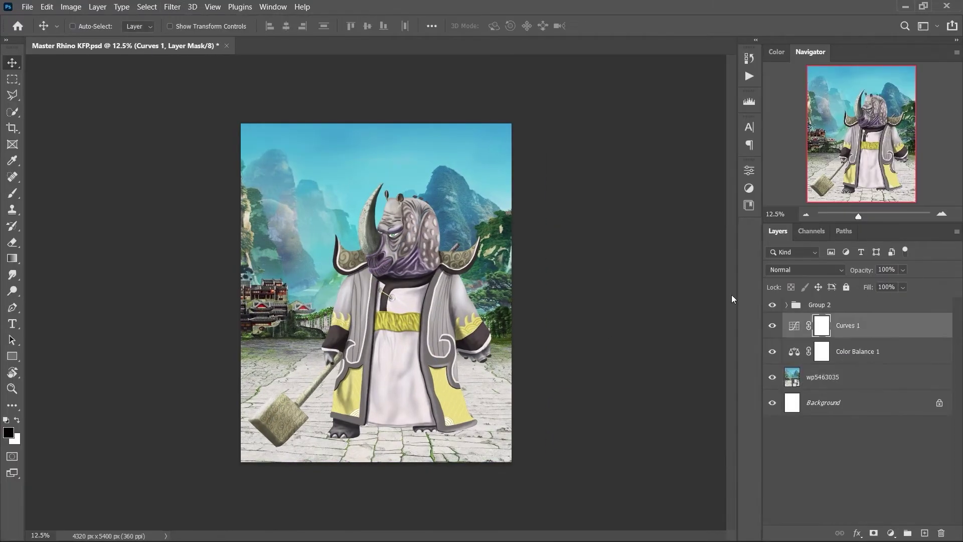
# Choose the Sparks brush, deselect, and paint a ground shadow beneath the rhino's feet.
pyautogui.click(484, 437)
pyautogui.doubleClick(484, 437)
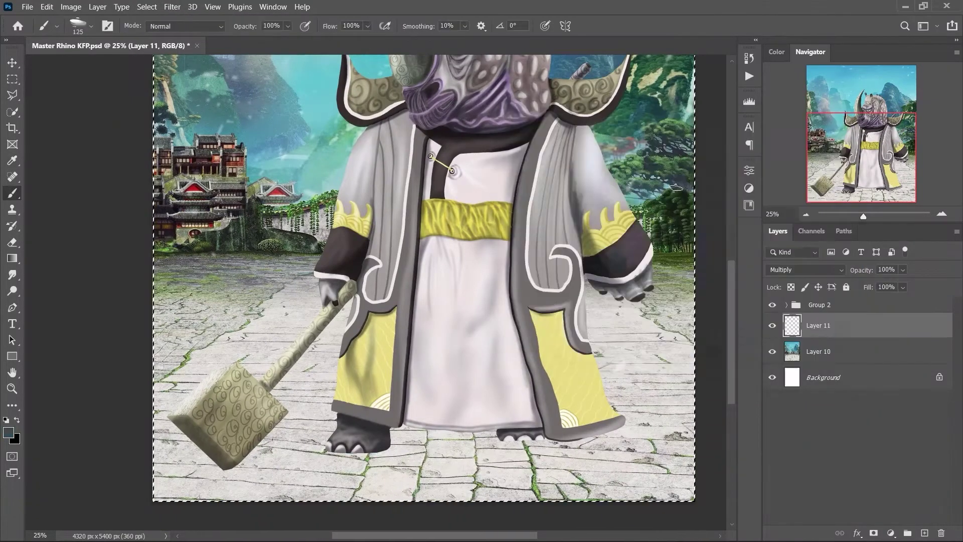
pyautogui.hotkey('ctrl', 'd')
pyautogui.press('[')
pyautogui.press('[')
pyautogui.press('[')
pyautogui.moveTo(384, 444); pyautogui.dragTo(623, 433)
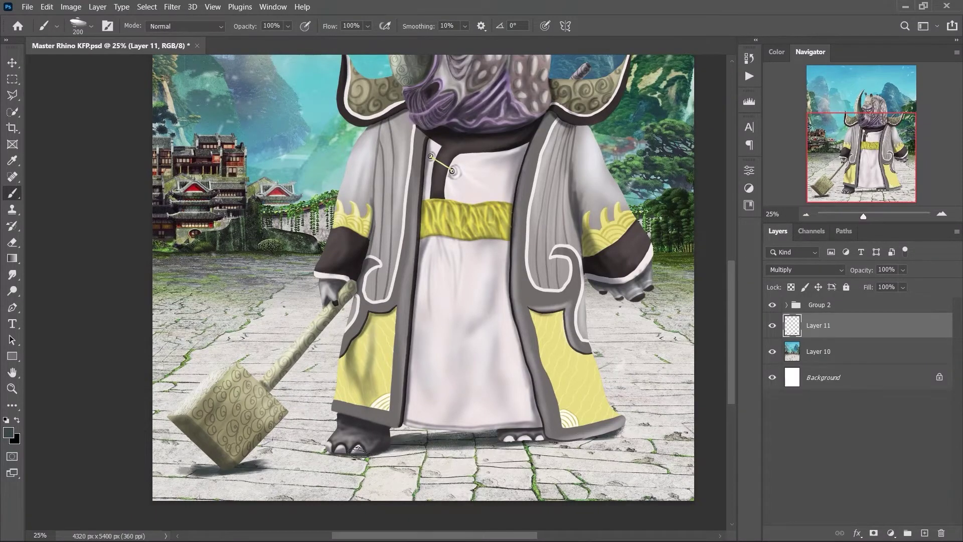
pyautogui.moveTo(549, 441); pyautogui.dragTo(329, 456)
pyautogui.press('[')
pyautogui.press('[')
pyautogui.press('[')
pyautogui.press('[')
pyautogui.press('[')
pyautogui.press('[')
# Pick a new brush preset and darken the hammer head, undoing a stray hem stroke.
pyautogui.hotkey('ctrl', '+')
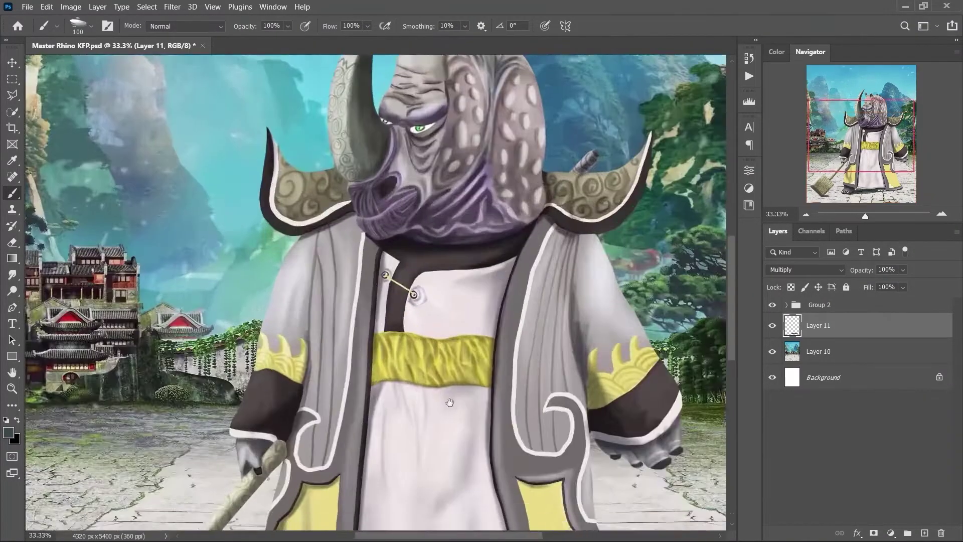
pyautogui.scroll(-5, 381, 276)
pyautogui.press('e')
pyautogui.rightClick(367, 306)
pyautogui.doubleClick(442, 308)
pyautogui.press('b')
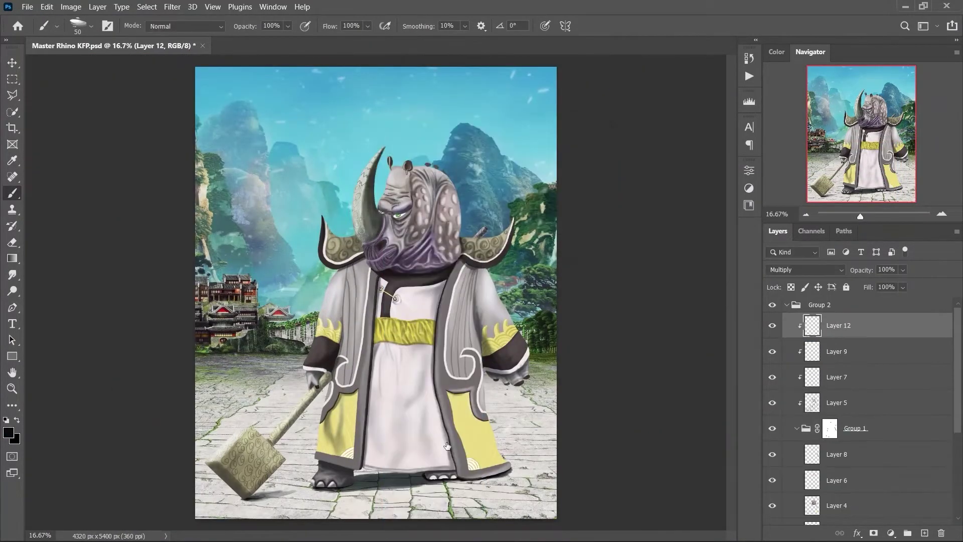
pyautogui.hotkey('ctrl', '+')
pyautogui.press(']')
pyautogui.press(']')
pyautogui.press(']')
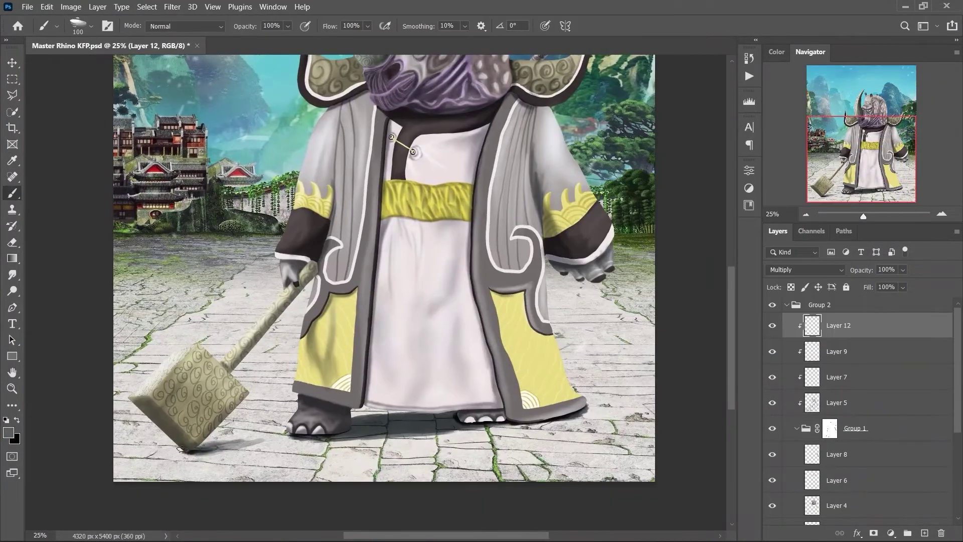
pyautogui.moveTo(171, 442)
pyautogui.mouseDown()
pyautogui.moveTo(236, 397)
pyautogui.moveTo(156, 402)
pyautogui.mouseUp()
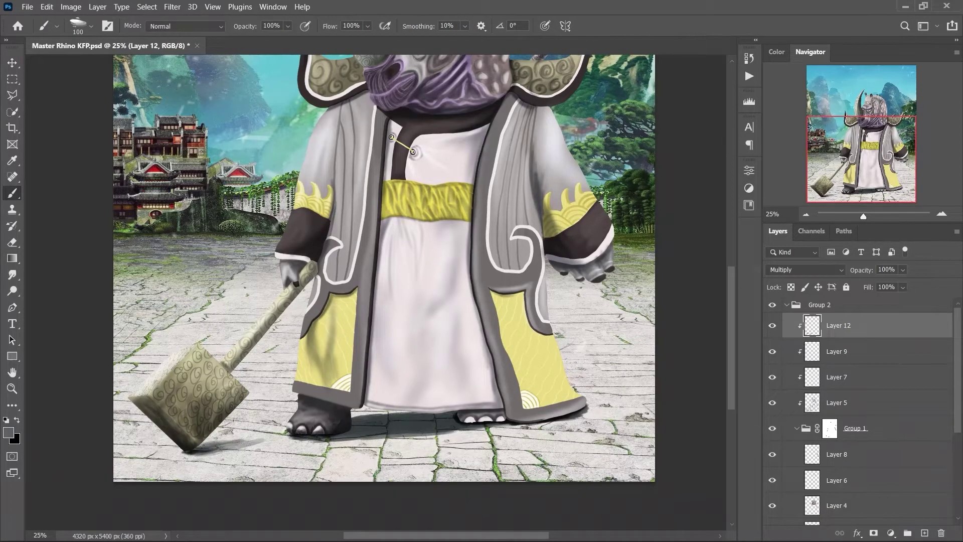
pyautogui.moveTo(539, 419); pyautogui.dragTo(361, 411)
pyautogui.hotkey('ctrl', 'z')
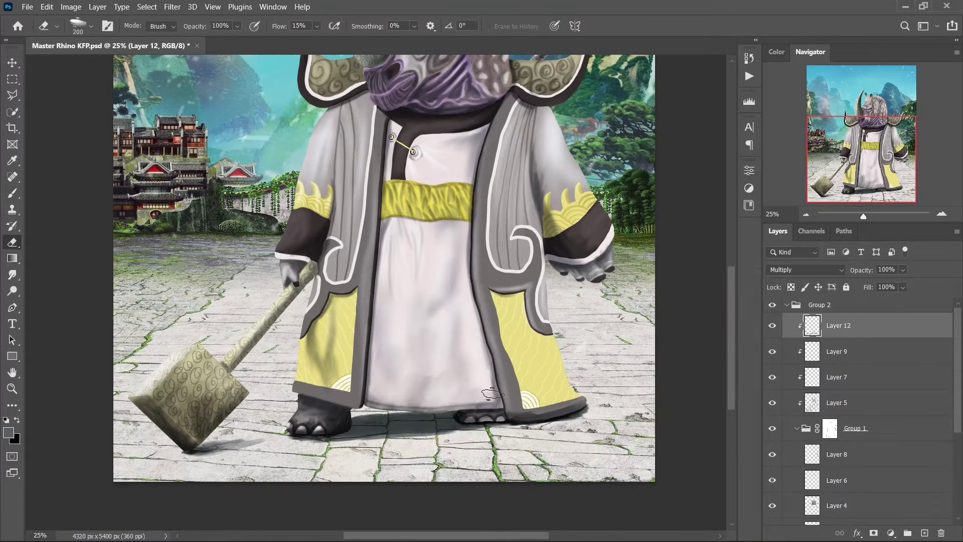
# Lower the brush flow, pick a preset, and shade the grey robe panels and white robe.
pyautogui.hotkey('shift', '2')
pyautogui.hotkey('shift', '9')
pyautogui.rightClick(473, 193)
pyautogui.doubleClick(833, 417)
pyautogui.press(']')
pyautogui.press(']')
pyautogui.press(']')
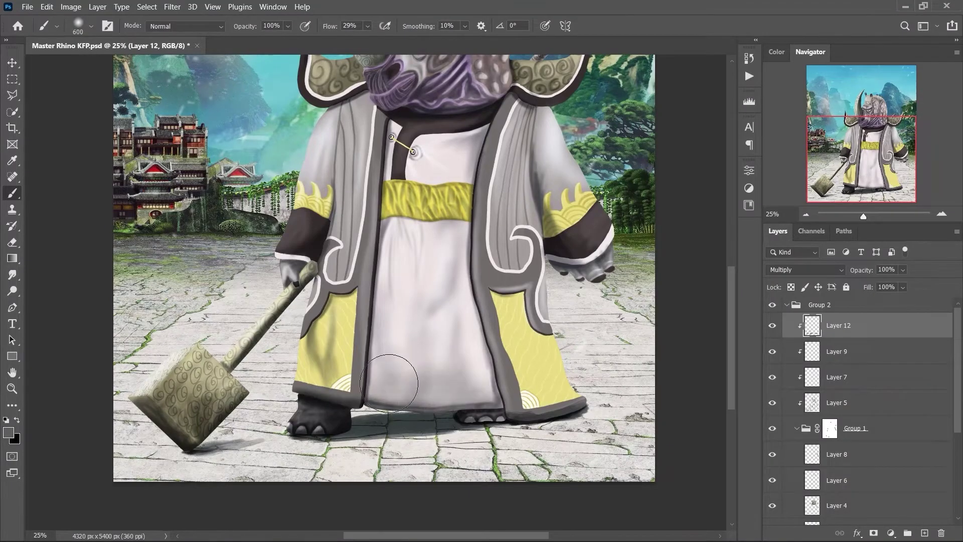
pyautogui.moveTo(436, 315); pyautogui.dragTo(400, 370)
pyautogui.press('[')
pyautogui.press('[')
pyautogui.press('[')
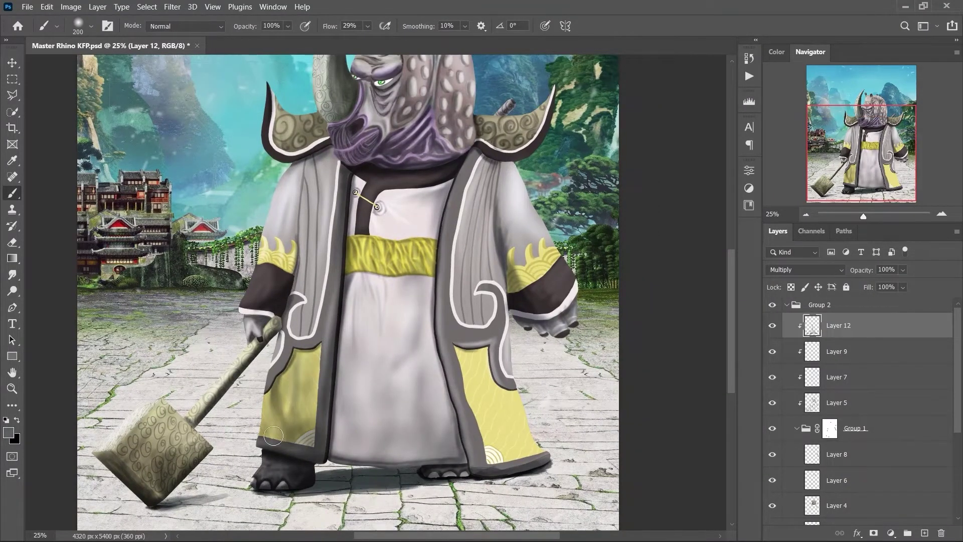
pyautogui.moveTo(281, 427)
pyautogui.mouseDown()
pyautogui.moveTo(301, 342)
pyautogui.moveTo(316, 160)
pyautogui.mouseUp()
pyautogui.moveTo(492, 169); pyautogui.dragTo(517, 361)
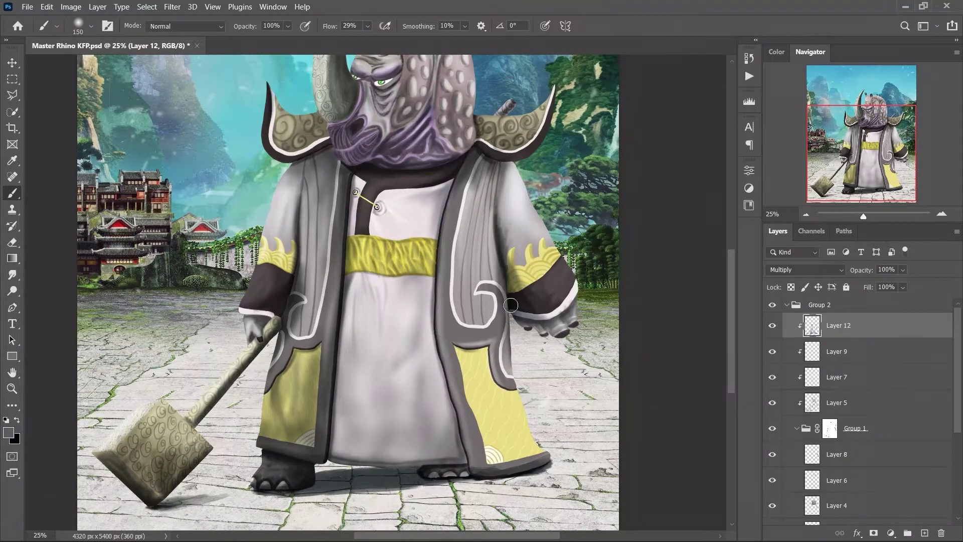
pyautogui.press('[')
pyautogui.press('[')
pyautogui.press('[')
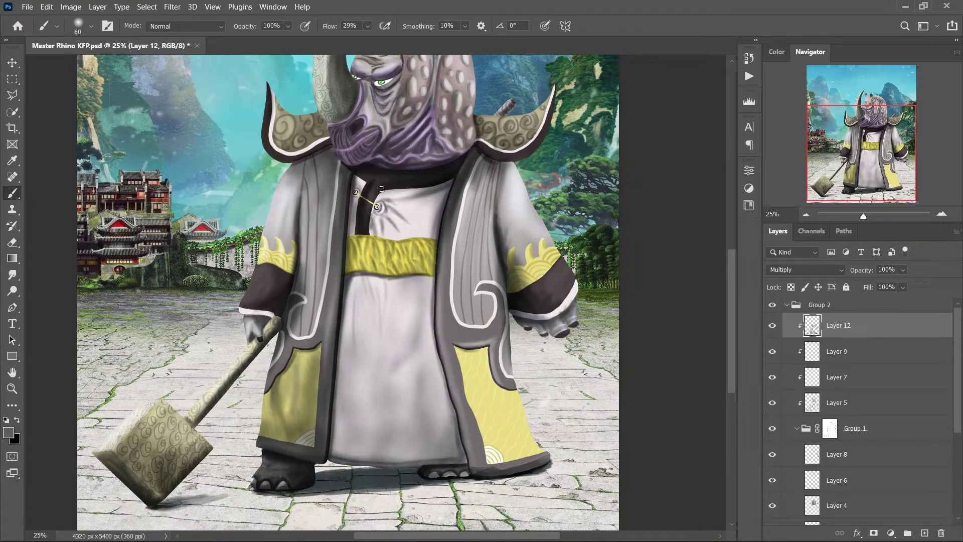
pyautogui.moveTo(381, 189); pyautogui.dragTo(451, 462)
pyautogui.moveTo(492, 281); pyautogui.dragTo(449, 331)
# Deepen the shading on the left robe and the upper robe.
pyautogui.press('[')
pyautogui.press('[')
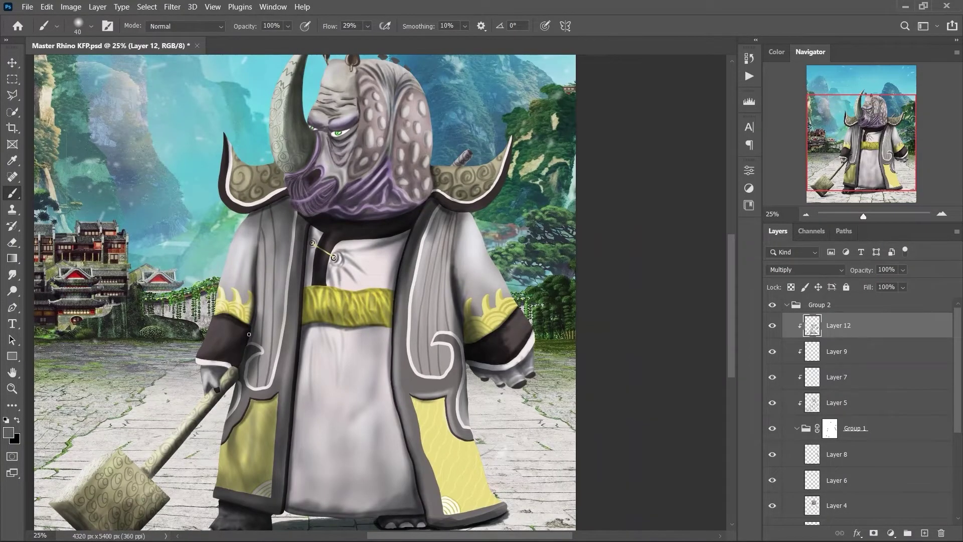
pyautogui.moveTo(249, 334); pyautogui.dragTo(216, 361)
pyautogui.moveTo(241, 301); pyautogui.dragTo(229, 351)
pyautogui.press(']')
pyautogui.press(']')
pyautogui.press(']')
pyautogui.moveTo(216, 231); pyautogui.dragTo(221, 374)
pyautogui.moveTo(427, 281); pyautogui.dragTo(432, 437)
pyautogui.moveTo(417, 271); pyautogui.dragTo(459, 255)
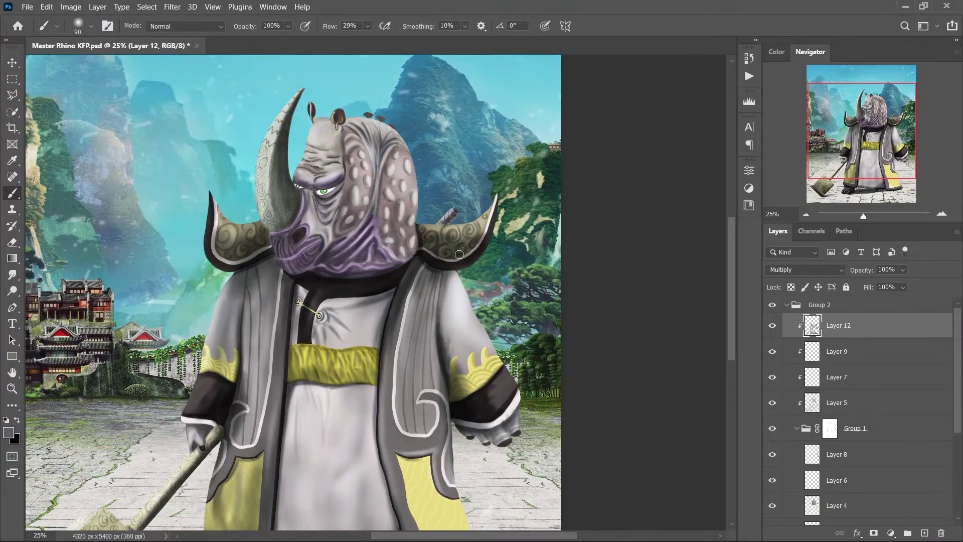
pyautogui.press('[')
pyautogui.press('[')
pyautogui.press('[')
# Shade the rhino's forehead, face, horn and snout with darker tones.
pyautogui.moveTo(326, 132)
pyautogui.mouseDown()
pyautogui.moveTo(376, 226)
pyautogui.moveTo(317, 190)
pyautogui.mouseUp()
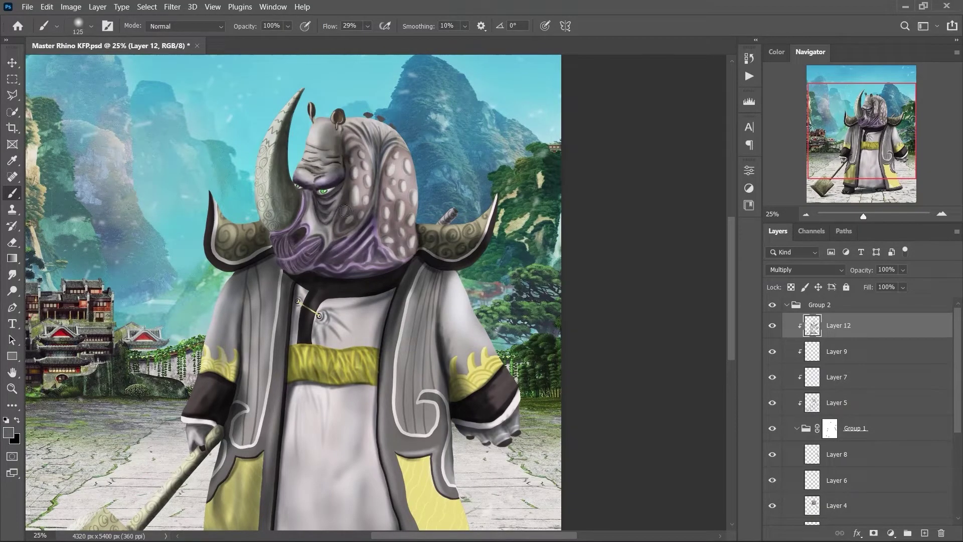
pyautogui.press('[')
pyautogui.press('[')
pyautogui.press('[')
pyautogui.moveTo(290, 105); pyautogui.dragTo(277, 247)
pyautogui.moveTo(334, 263); pyautogui.dragTo(391, 211)
pyautogui.moveTo(387, 150); pyautogui.dragTo(409, 251)
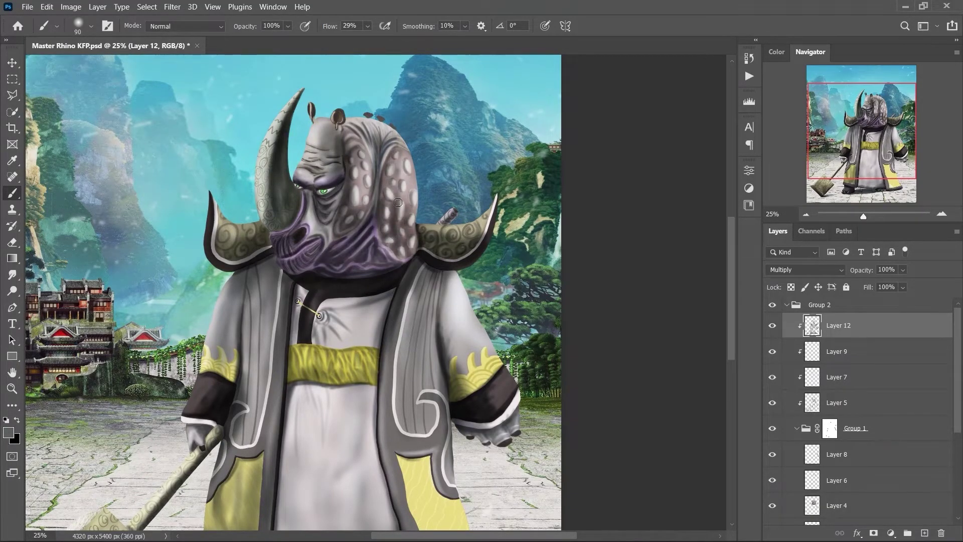
pyautogui.moveTo(397, 186); pyautogui.dragTo(351, 261)
pyautogui.moveTo(377, 121); pyautogui.dragTo(392, 180)
pyautogui.press('e')
pyautogui.press('b')
# Darken the right sleeve and the robe folds with progressively larger brushes.
pyautogui.moveTo(454, 281); pyautogui.dragTo(476, 358)
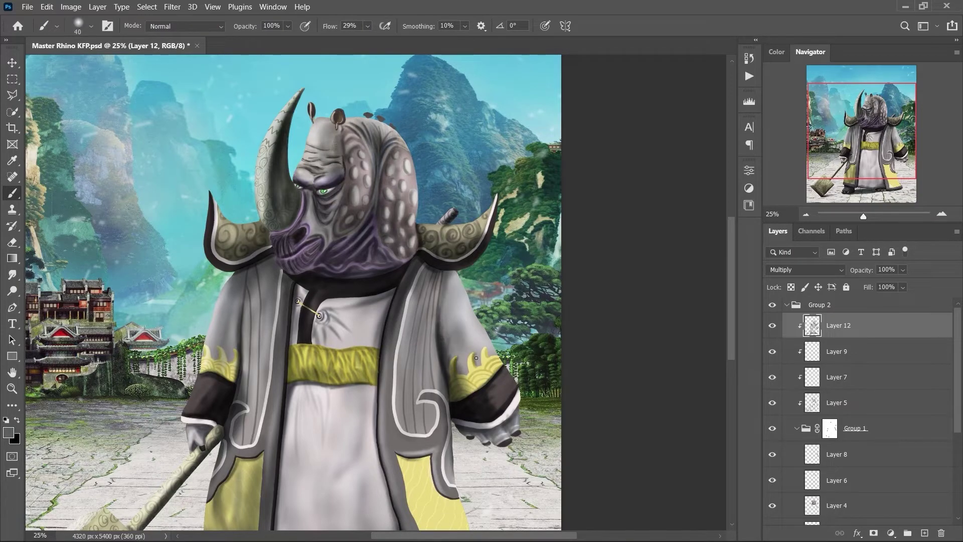
pyautogui.scroll(2, 207, 372)
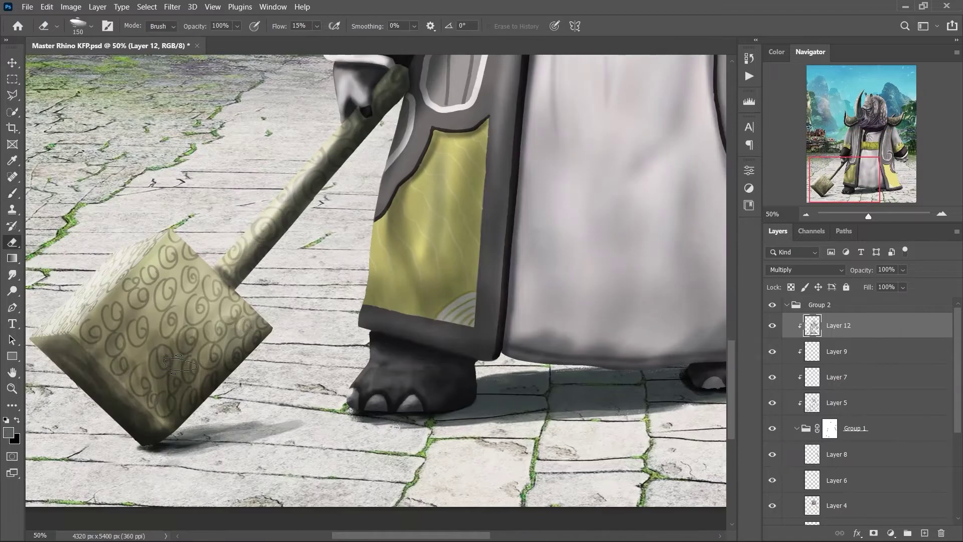
pyautogui.scroll(-3, 189, 215)
pyautogui.scroll(1, 329, 428)
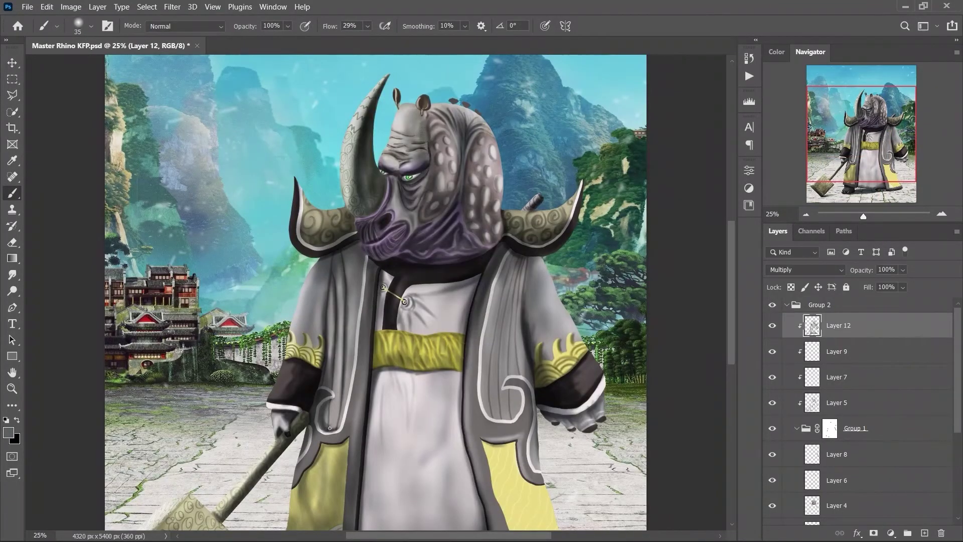
pyautogui.moveTo(507, 292); pyautogui.dragTo(513, 396)
pyautogui.press(']')
pyautogui.moveTo(526, 256); pyautogui.dragTo(517, 371)
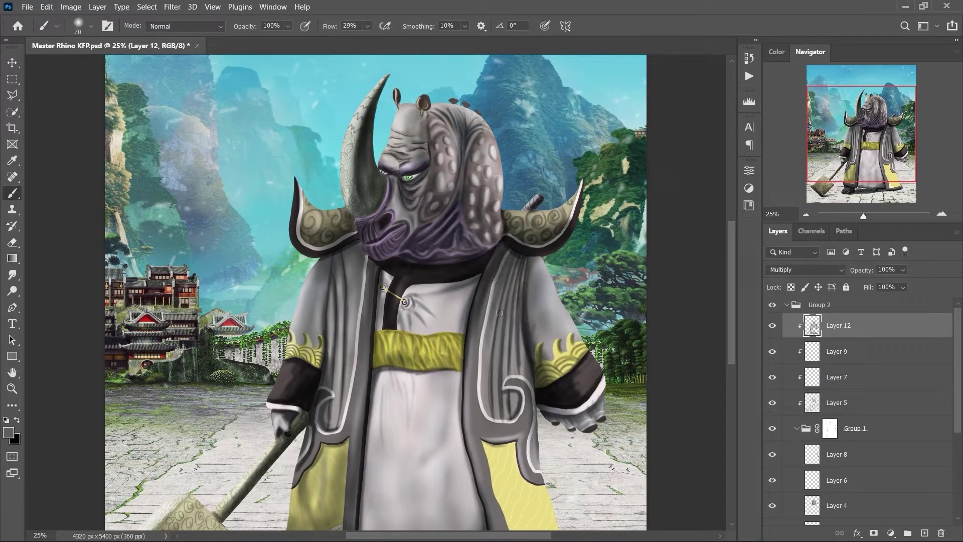
pyautogui.moveTo(502, 281); pyautogui.dragTo(481, 437)
pyautogui.moveTo(502, 402); pyautogui.dragTo(466, 284)
pyautogui.press(']')
pyautogui.press(']')
pyautogui.press(']')
pyautogui.moveTo(301, 231); pyautogui.dragTo(301, 412)
pyautogui.moveTo(452, 321)
pyautogui.mouseDown()
pyautogui.moveTo(502, 426)
pyautogui.moveTo(482, 226)
pyautogui.mouseUp()
# Create a new Overlay layer for highlights and swap to the light paint colour.
pyautogui.press(']')
pyautogui.press(']')
pyautogui.press(']')
pyautogui.scroll(-1, 374, 336)
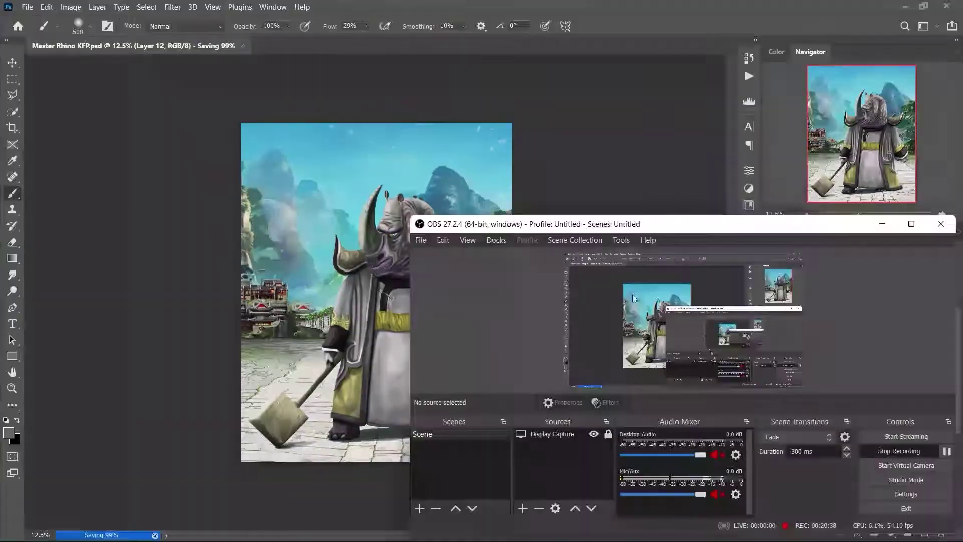
pyautogui.press('[')
pyautogui.press('[')
pyautogui.press('[')
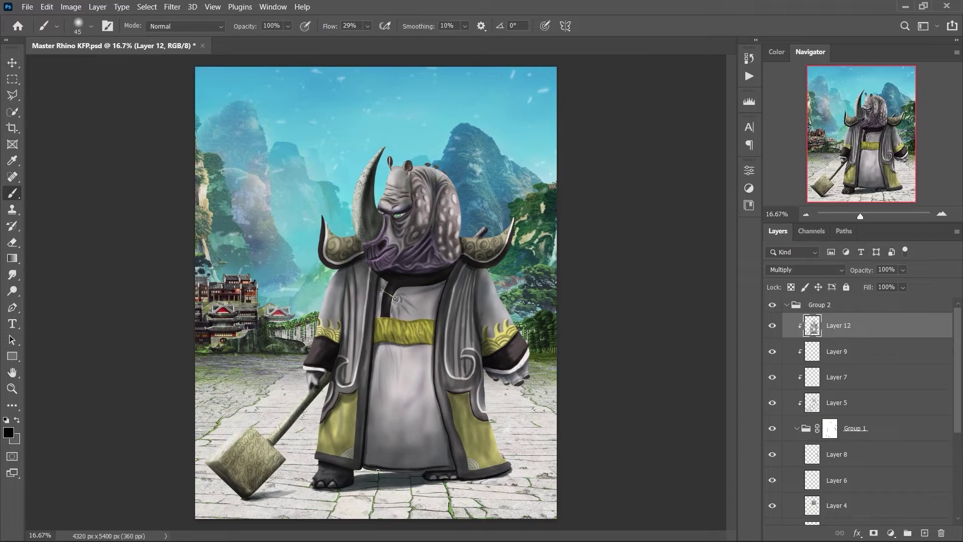
pyautogui.hotkey('ctrl', 'shift', 'n')
pyautogui.press('Return')
pyautogui.hotkey('ctrl', '=')
pyautogui.press('x')
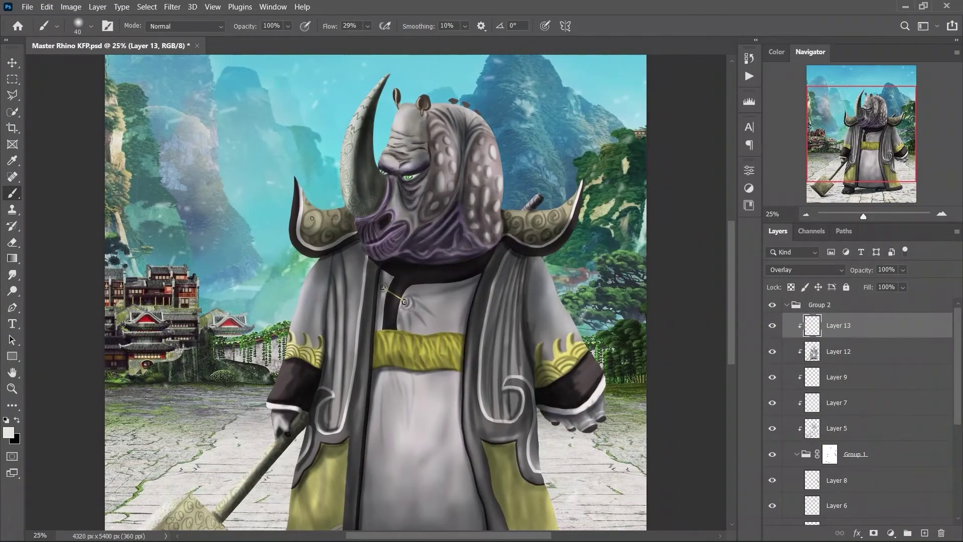
pyautogui.press(']')
pyautogui.press(']')
pyautogui.press(']')
# Brighten the left robe fold, hammer head, robe edge, left foot and left edge up to the collar.
pyautogui.moveTo(311, 284); pyautogui.dragTo(334, 259)
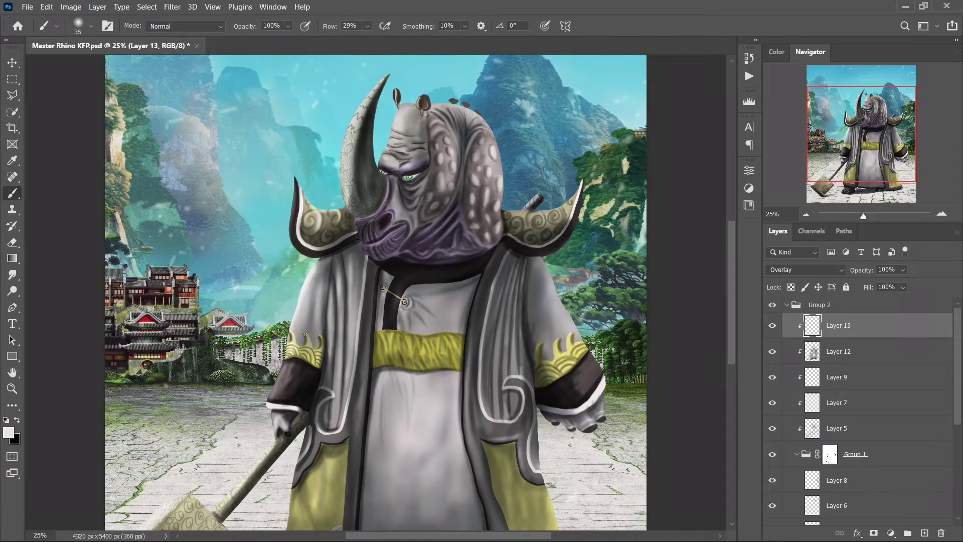
pyautogui.press('[')
pyautogui.scroll(-3, 266, 391)
pyautogui.hscroll(-1, 266, 391)
pyautogui.moveTo(220, 425); pyautogui.dragTo(216, 454)
pyautogui.press('[')
pyautogui.press('[')
pyautogui.press('[')
pyautogui.moveTo(335, 347); pyautogui.dragTo(324, 415)
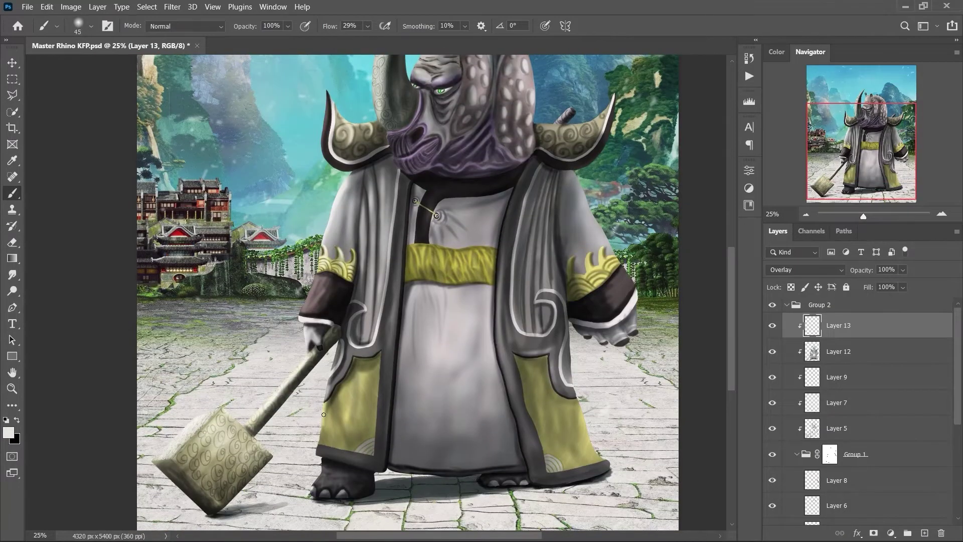
pyautogui.moveTo(330, 477)
pyautogui.mouseDown()
pyautogui.moveTo(347, 397)
pyautogui.moveTo(371, 361)
pyautogui.moveTo(387, 171)
pyautogui.mouseUp()
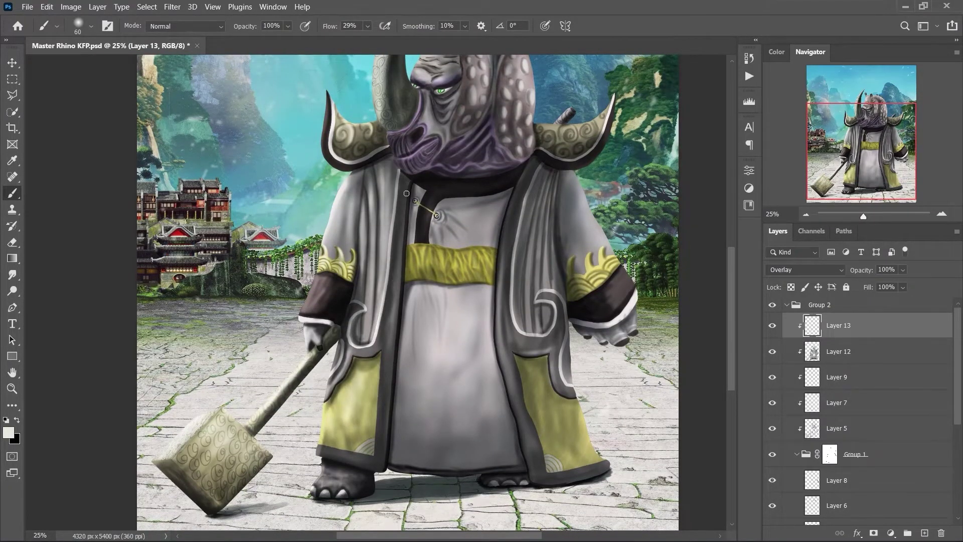
pyautogui.moveTo(396, 441); pyautogui.dragTo(449, 229)
# Brighten the robe front, right robe panel and right sleeve, and add faint head highlights.
pyautogui.press(']')
pyautogui.press(']')
pyautogui.press(']')
pyautogui.moveTo(482, 200)
pyautogui.mouseDown()
pyautogui.moveTo(442, 301)
pyautogui.moveTo(462, 386)
pyautogui.mouseUp()
pyautogui.moveTo(426, 351)
pyautogui.mouseDown()
pyautogui.moveTo(430, 415)
pyautogui.moveTo(532, 382)
pyautogui.moveTo(602, 467)
pyautogui.mouseUp()
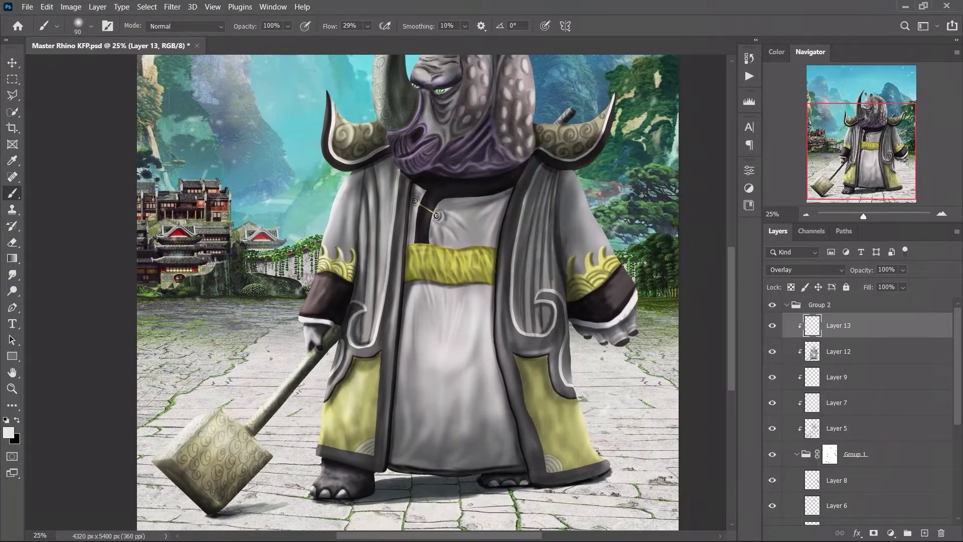
pyautogui.moveTo(522, 166); pyautogui.dragTo(517, 301)
pyautogui.moveTo(577, 171); pyautogui.dragTo(597, 240)
pyautogui.press('[')
pyautogui.press('[')
pyautogui.press('[')
pyautogui.moveTo(623, 291); pyautogui.dragTo(615, 340)
pyautogui.moveTo(577, 200); pyautogui.dragTo(536, 341)
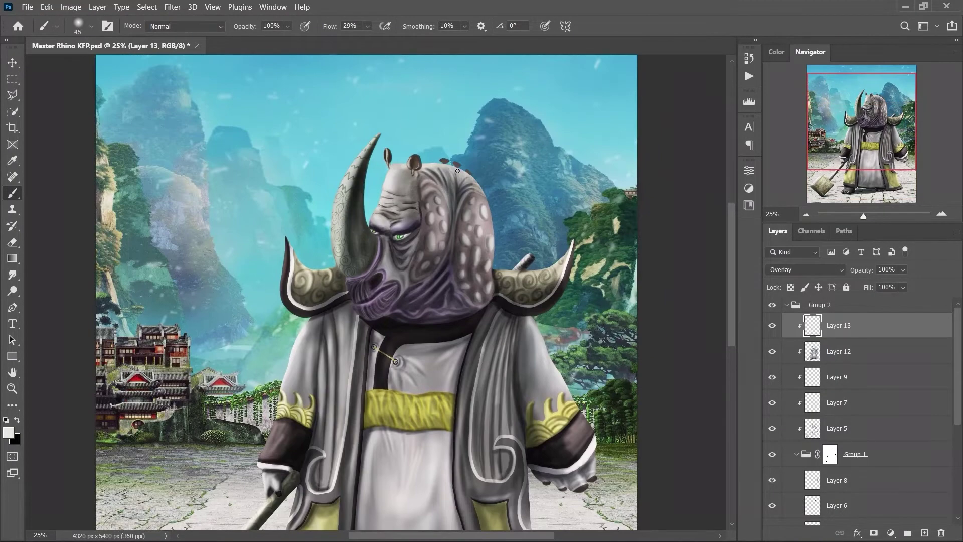
pyautogui.press(']')
pyautogui.press(']')
pyautogui.press(']')
pyautogui.moveTo(472, 191); pyautogui.dragTo(491, 274)
# Zoom out to check the image, then add more highlights across the upper robe.
pyautogui.press(']')
pyautogui.hotkey('ctrl', '-')
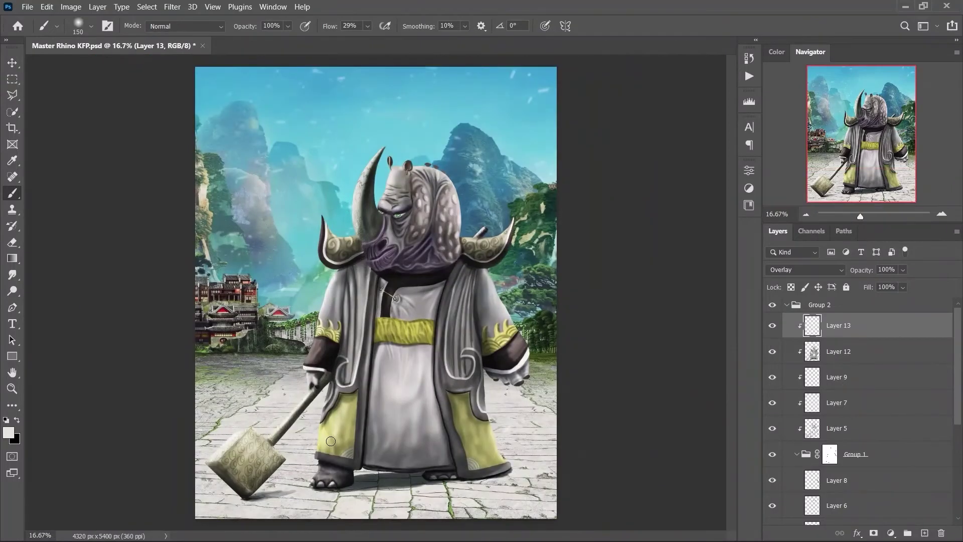
pyautogui.hotkey('ctrl', '+')
pyautogui.press('[')
pyautogui.press('[')
pyautogui.press('[')
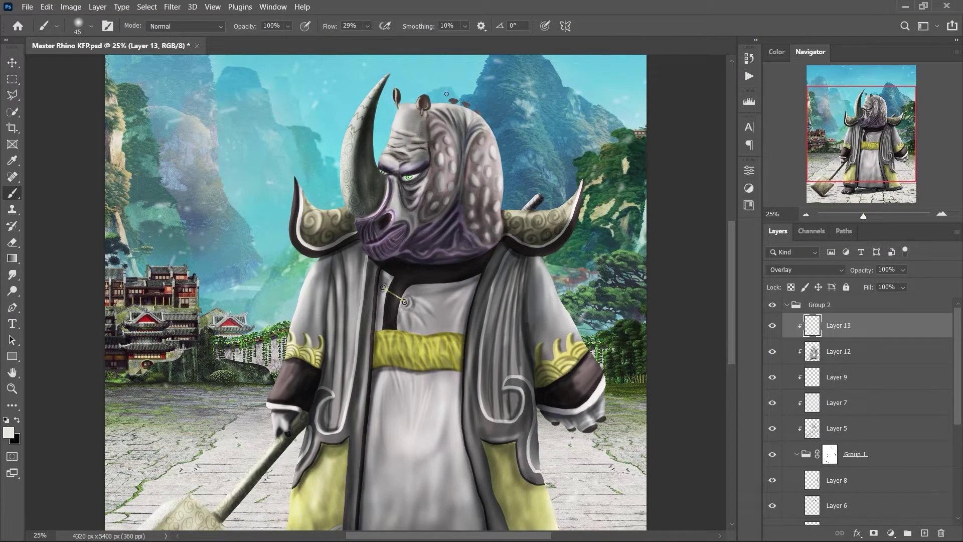
pyautogui.scroll(-5, 389, 290)
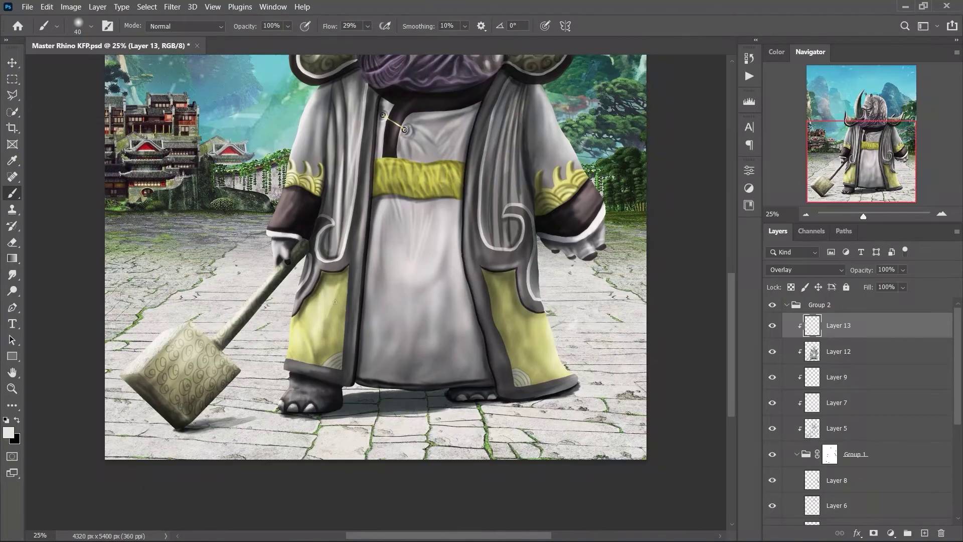
pyautogui.moveTo(321, 278); pyautogui.dragTo(336, 361)
pyautogui.moveTo(502, 281); pyautogui.dragTo(552, 386)
# Review the whole figure, shrink the brush and swap back to the dark paint colour.
pyautogui.press('[')
pyautogui.hotkey('ctrl', '-')
pyautogui.hotkey('ctrl', '-')
pyautogui.hotkey('ctrl', '-')
pyautogui.hotkey('ctrl', '+')
pyautogui.hotkey('ctrl', '+')
pyautogui.press(']')
pyautogui.press(']')
pyautogui.press(']')
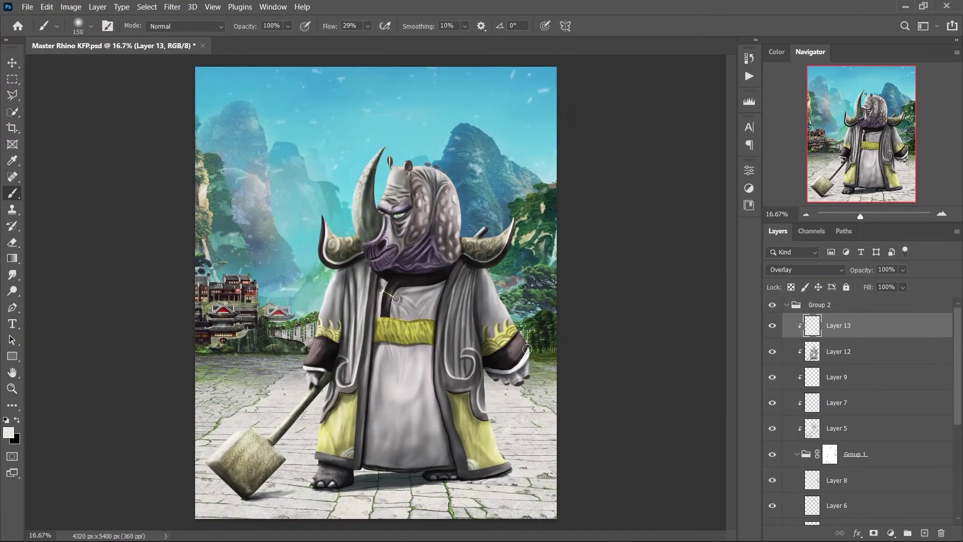
pyautogui.press('[')
pyautogui.press('[')
pyautogui.press('[')
pyautogui.hotkey('ctrl', '-')
pyautogui.hotkey('ctrl', '+')
pyautogui.press('x')
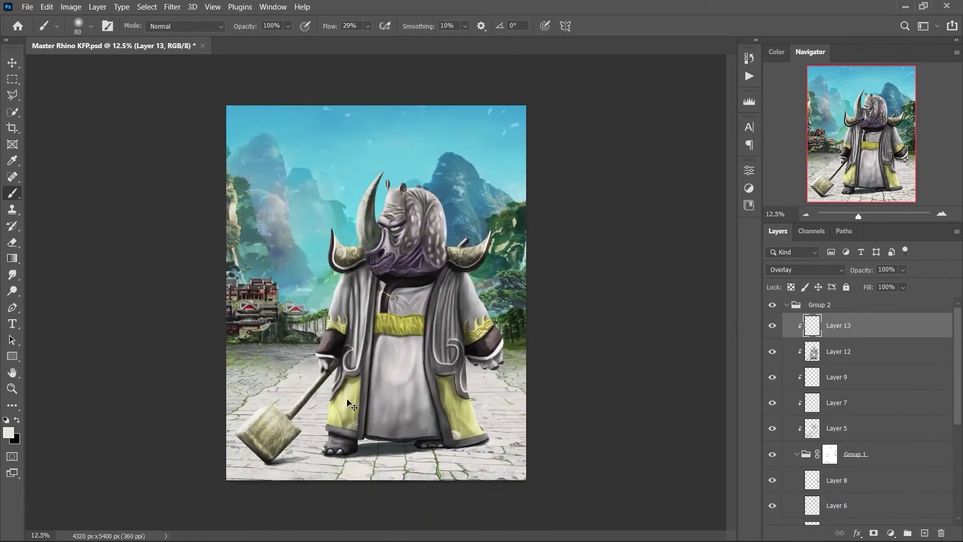
pyautogui.hotkey('alt', '[')
pyautogui.hotkey('ctrl', '+')
pyautogui.hotkey('ctrl', '+')
pyautogui.hotkey('ctrl', '+')
# Paint a dark ground-shadow wash on new Layer 14, limit it with Blend If, and erase the excess.
pyautogui.hotkey('ctrl', '-')
pyautogui.hotkey('ctrl', '-')
pyautogui.hotkey('ctrl', '-')
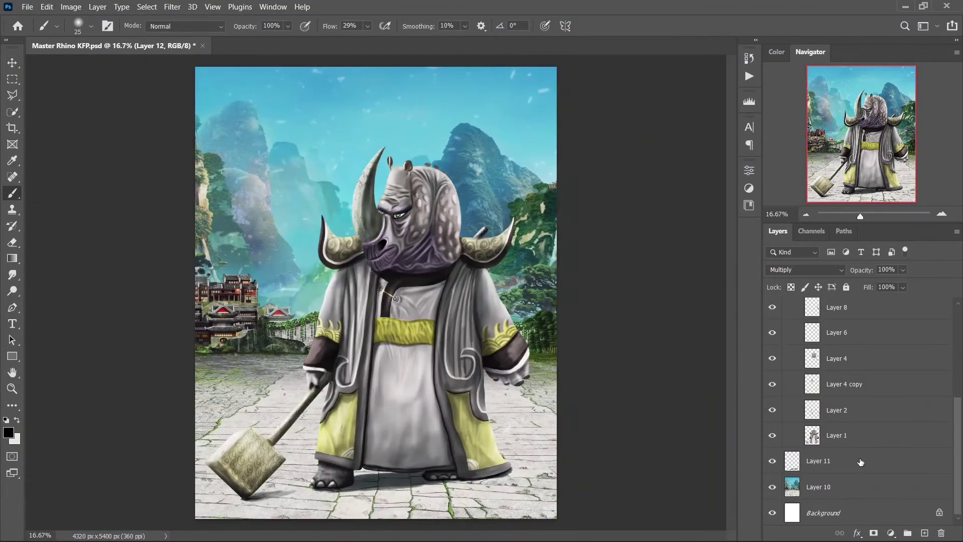
pyautogui.click(925, 533)
pyautogui.click(8, 433)
pyautogui.press('Return')
pyautogui.moveTo(544, 162)
pyautogui.mouseDown()
pyautogui.moveTo(569, 451)
pyautogui.moveTo(537, 161)
pyautogui.moveTo(301, 452)
pyautogui.mouseUp()
pyautogui.doubleClick(863, 486)
pyautogui.moveTo(798, 312); pyautogui.dragTo(708, 312)
pyautogui.press('Return')
pyautogui.press('e')
pyautogui.moveTo(502, 90)
pyautogui.mouseDown()
pyautogui.moveTo(542, 131)
pyautogui.moveTo(502, 327)
pyautogui.moveTo(443, 91)
pyautogui.mouseUp()
# Apply a 50 px Tilt-Shift blur to the temple background on Layer 11.
pyautogui.click(819, 460)
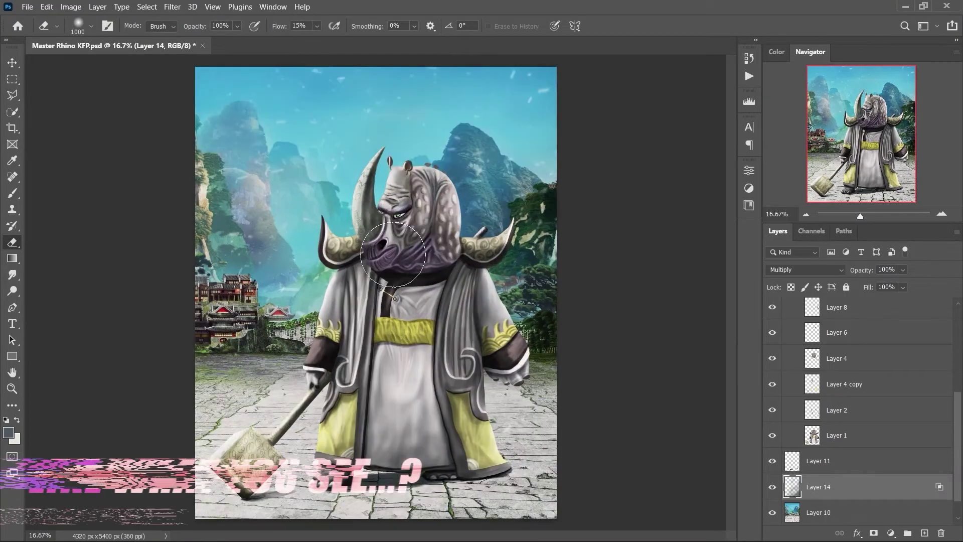
pyautogui.click(173, 7)
pyautogui.click(361, 178)
pyautogui.moveTo(863, 133); pyautogui.dragTo(888, 132)
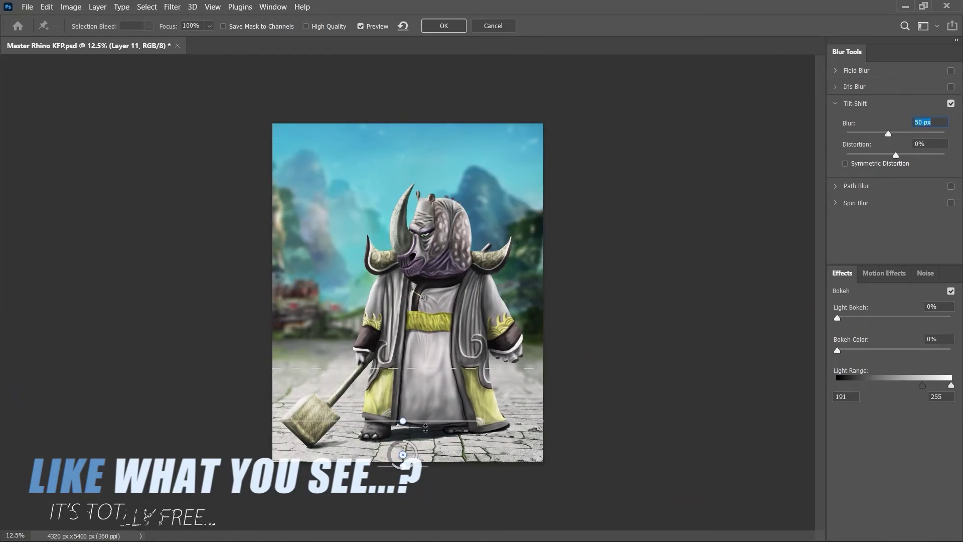
pyautogui.press('Return')
# Collapse Group 2 and bring up the Camera Raw filter.
pyautogui.click(787, 306)
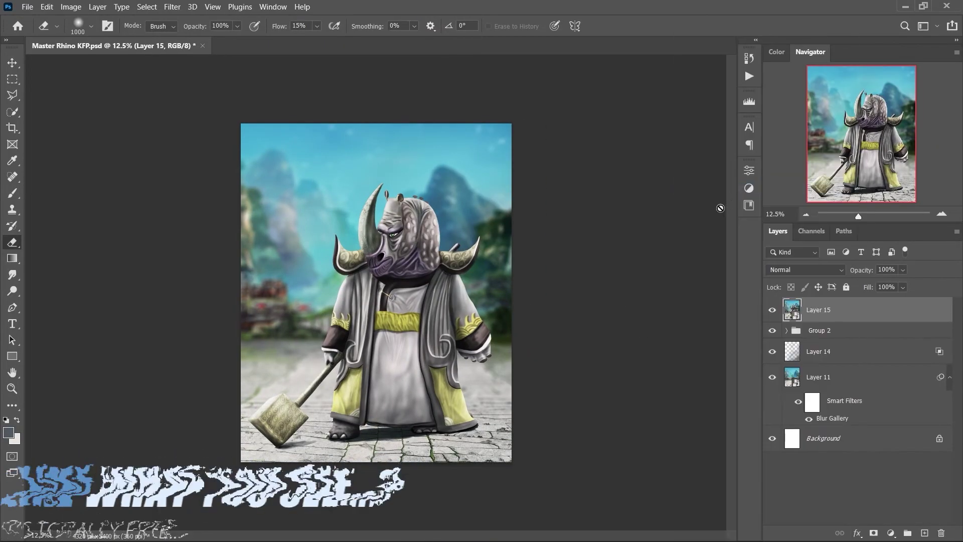
pyautogui.click(172, 7)
pyautogui.click(210, 98)
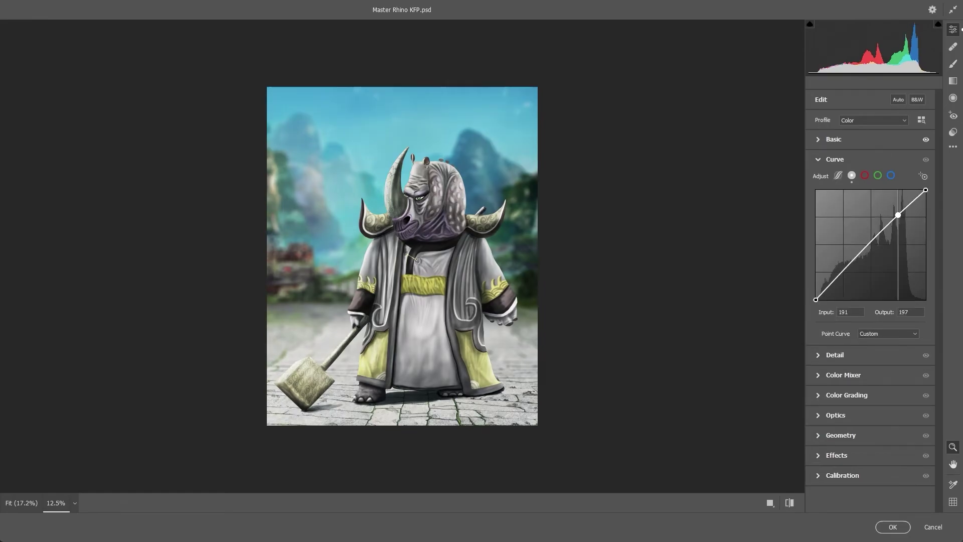
# Lift shadows with a curve point, shift purple hues, add grain and vignette, and shift Red Primary hue.
pyautogui.moveTo(842, 275); pyautogui.dragTo(842, 270)
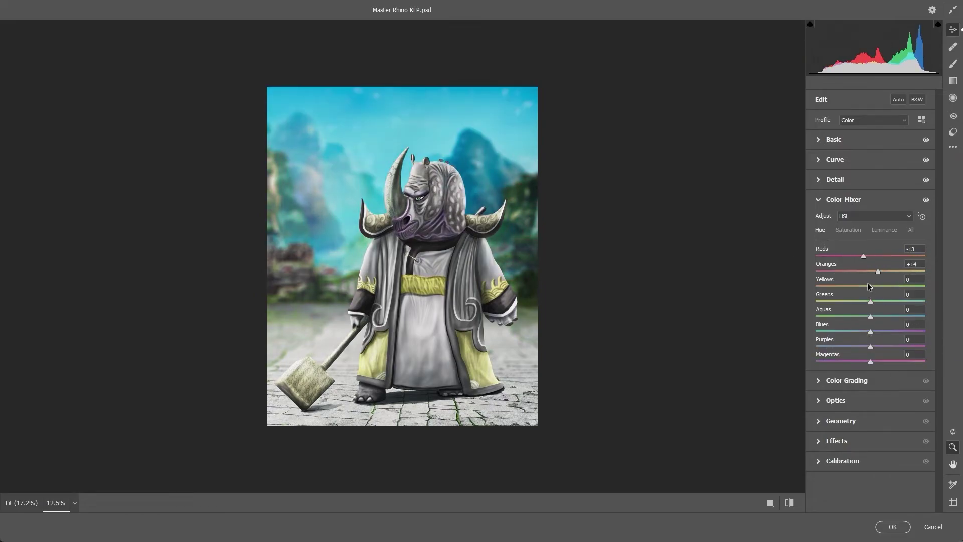
pyautogui.moveTo(871, 346); pyautogui.dragTo(785, 351)
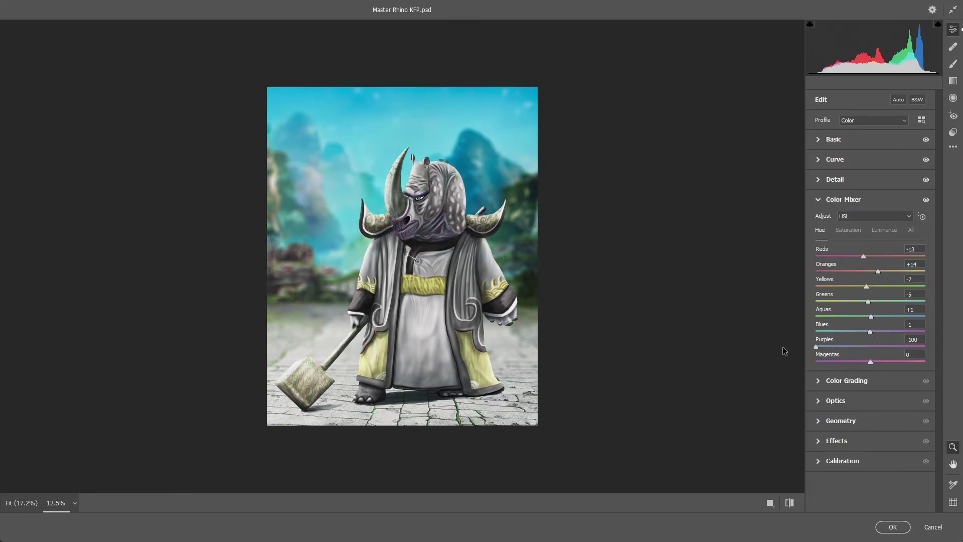
pyautogui.click(879, 381)
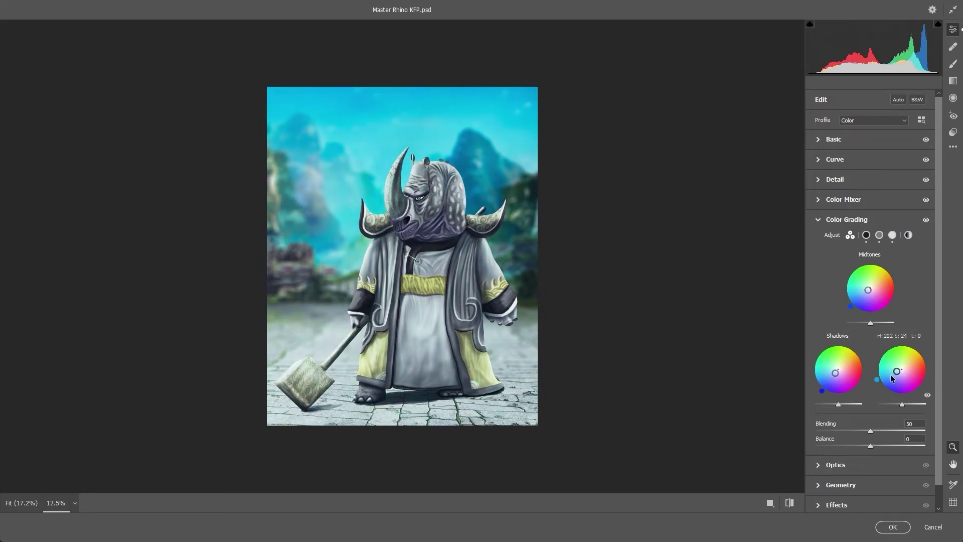
pyautogui.moveTo(836, 355)
pyautogui.mouseDown()
pyautogui.moveTo(862, 356)
pyautogui.moveTo(843, 352)
pyautogui.mouseUp()
pyautogui.click(843, 457)
pyautogui.moveTo(886, 381); pyautogui.dragTo(893, 381)
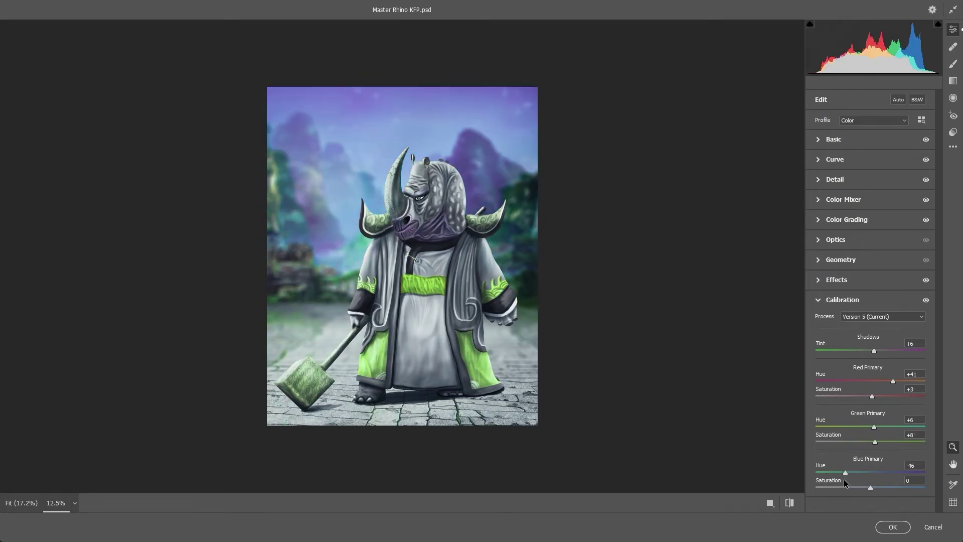
# Add graduated filters darkening the lower image and angling a diagonal band of light across the rhino.
pyautogui.press('g')
pyautogui.moveTo(410, 451); pyautogui.dragTo(412, 286)
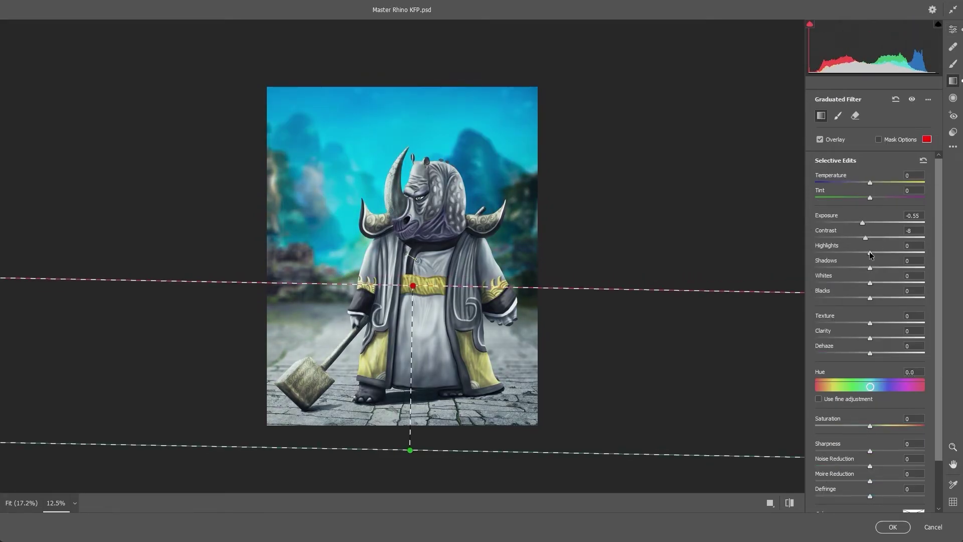
pyautogui.moveTo(865, 186); pyautogui.dragTo(868, 186)
pyautogui.moveTo(227, 65); pyautogui.dragTo(411, 232)
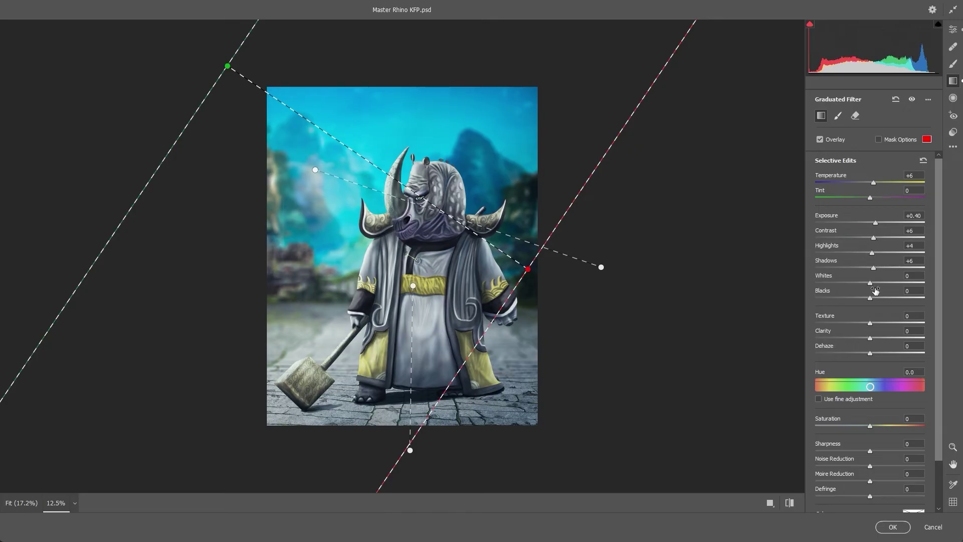